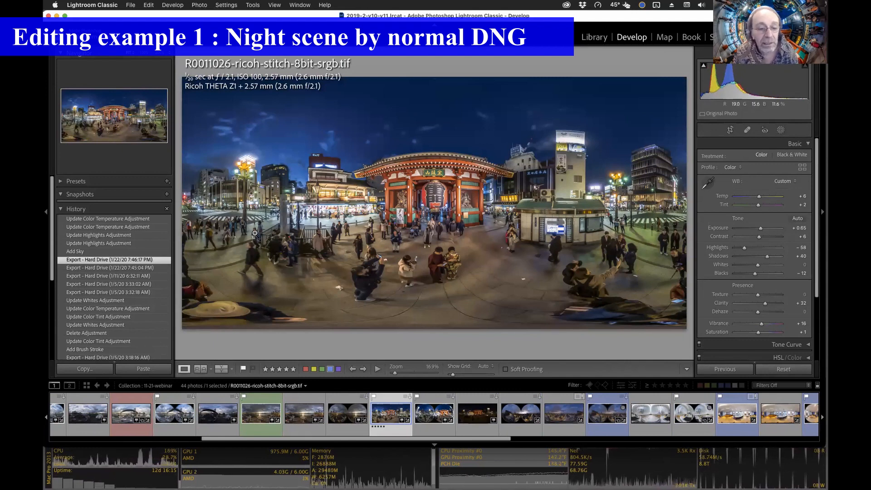
# Step: Inspect the pedestrians near the crosswalk in the stitched night panorama at full magnification
pyautogui.click(323, 222)
pyautogui.click(323, 222)
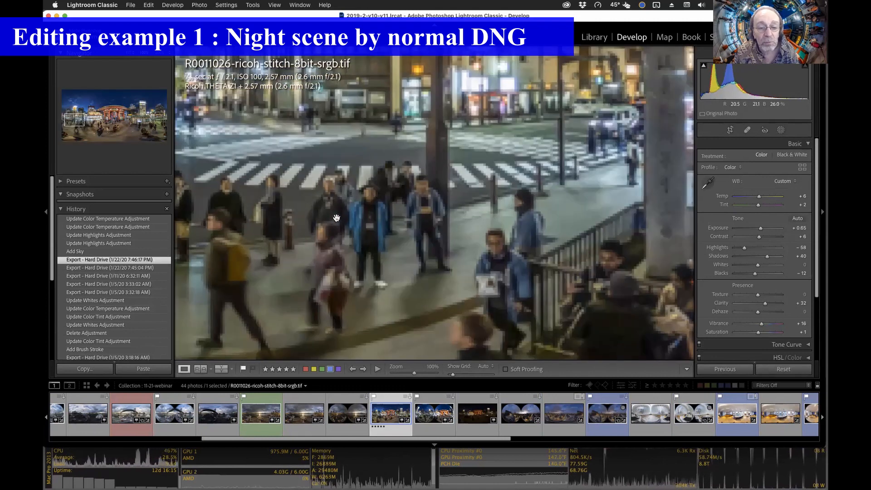
pyautogui.click(512, 258)
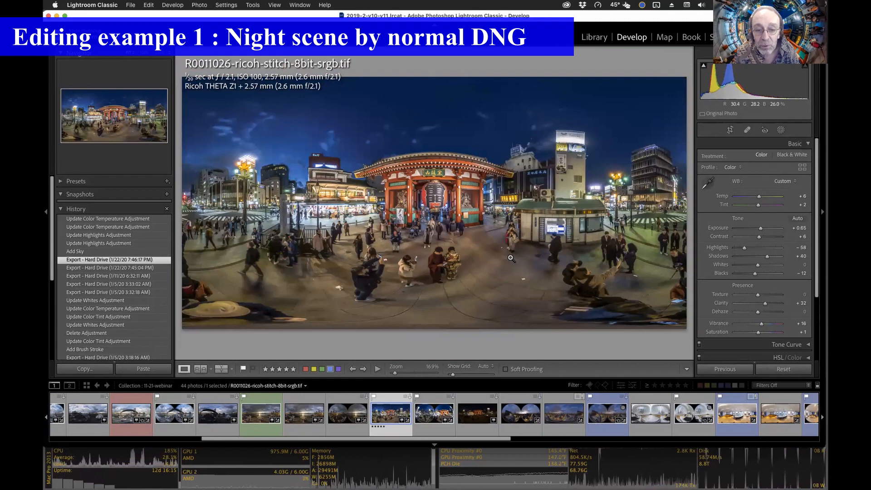
# Step: Try an exposure of +3.50 and a cooler temperature on R0011026.JPG, and reset both adjustments
pyautogui.press('Right')
pyautogui.press('Right')
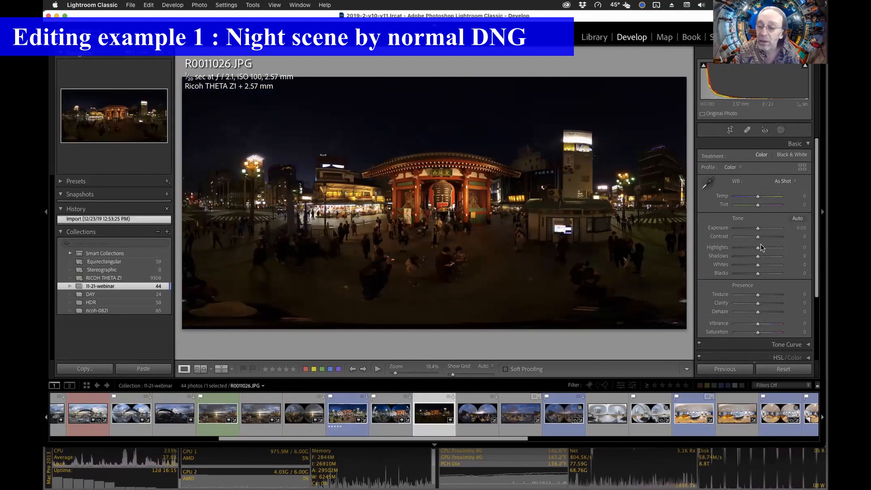
pyautogui.moveTo(759, 227); pyautogui.dragTo(775, 228)
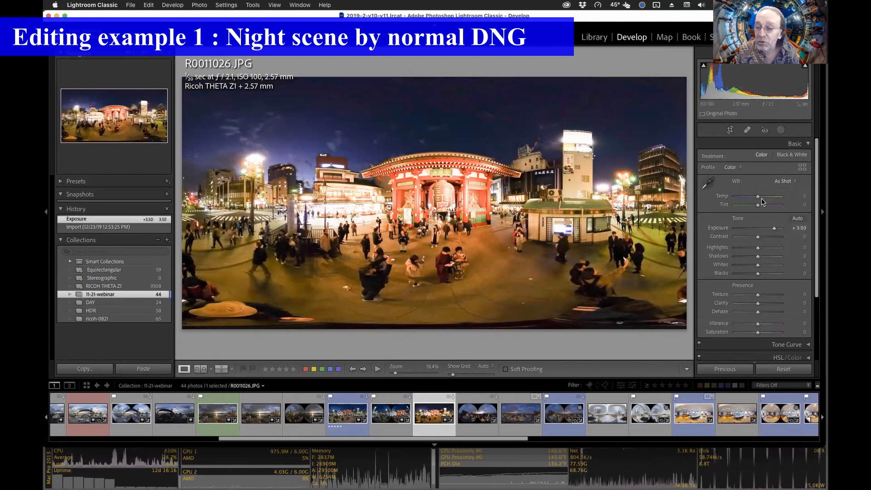
pyautogui.moveTo(759, 198); pyautogui.dragTo(754, 198)
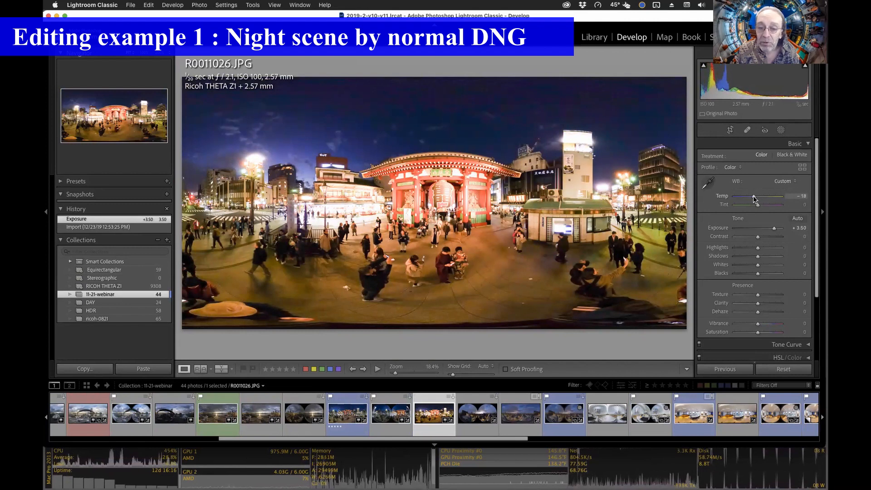
pyautogui.doubleClick(724, 198)
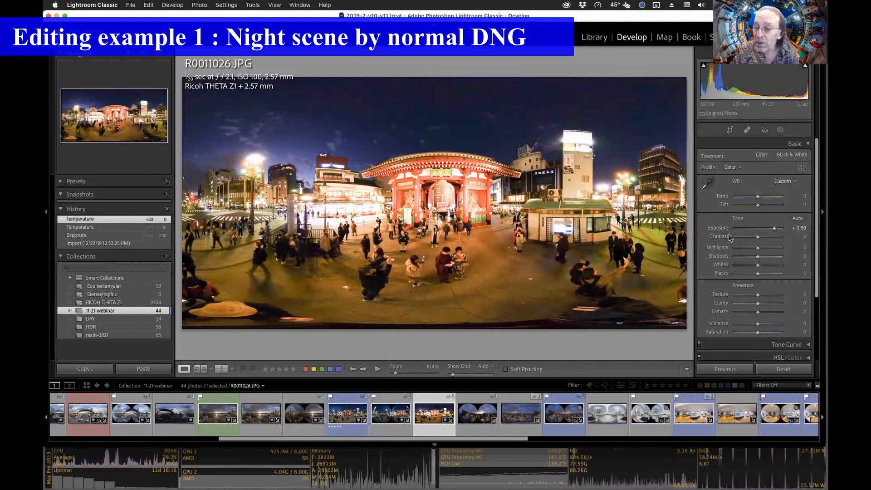
pyautogui.doubleClick(719, 229)
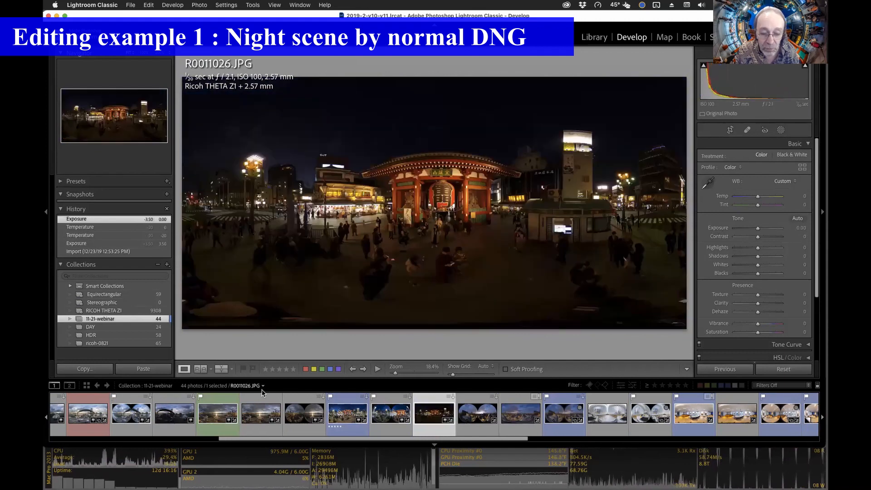
# Step: Compare R0011026.DNG with its unedited version and save its current settings as a new snapshot
pyautogui.click(388, 416)
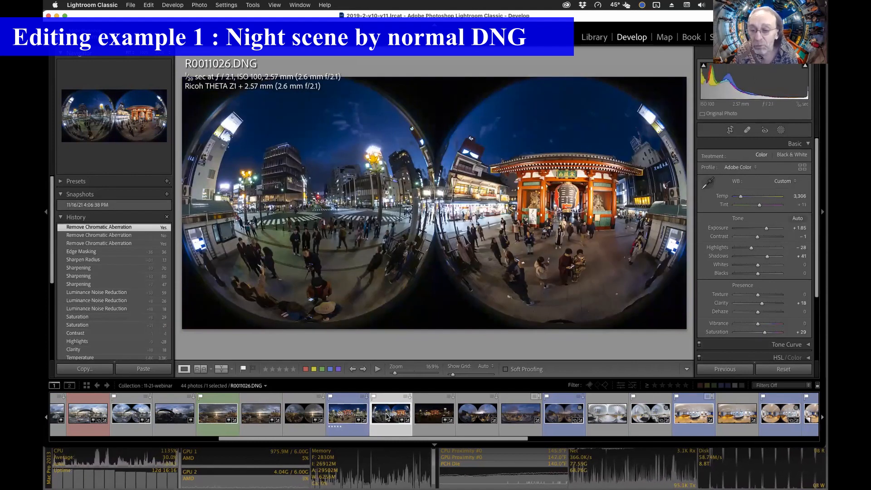
pyautogui.press('\\')
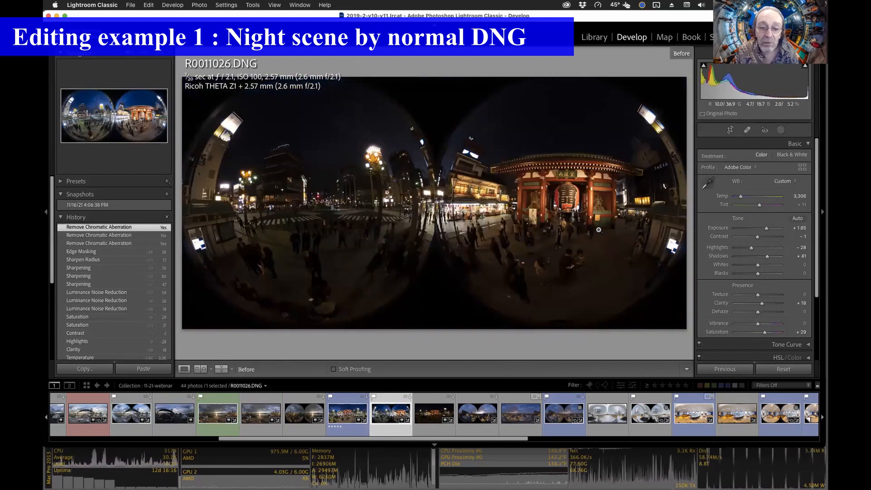
pyautogui.press('\\')
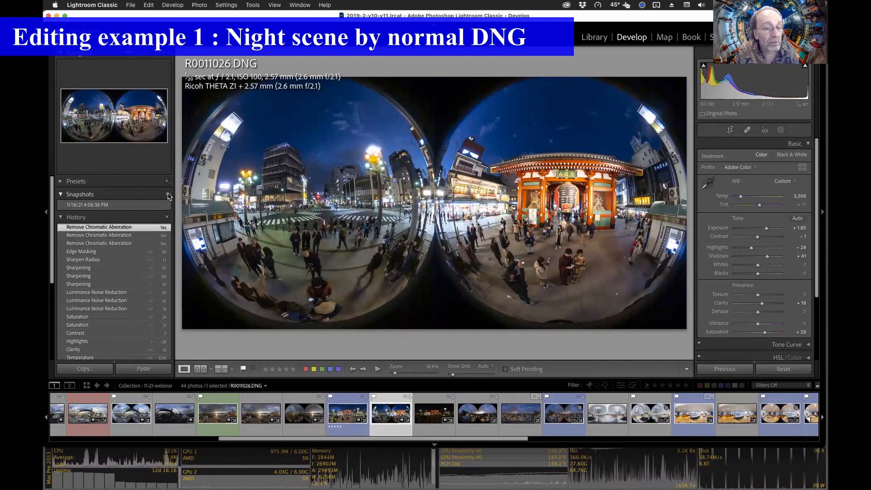
pyautogui.click(167, 194)
pyautogui.click(491, 155)
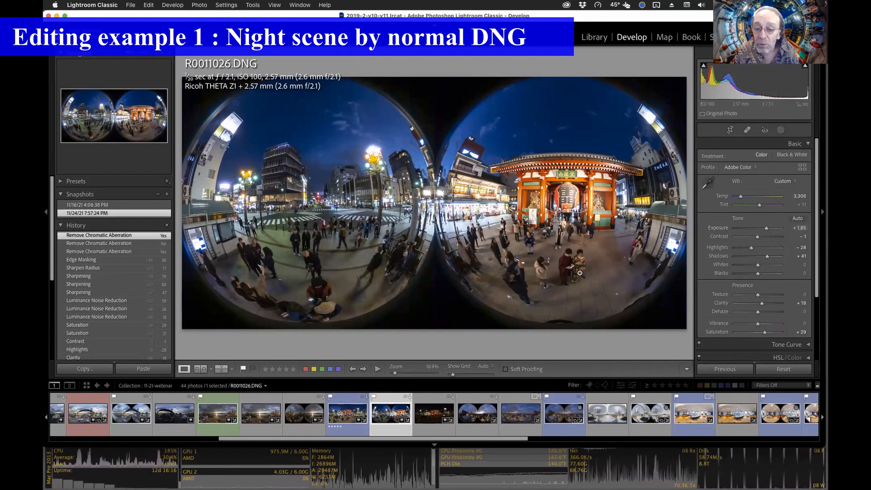
# Step: Set the DNG's exposure to +1.95, contrast to +4, highlights to −41, whites to +7 and blacks to −4
pyautogui.moveTo(767, 228); pyautogui.dragTo(749, 251)
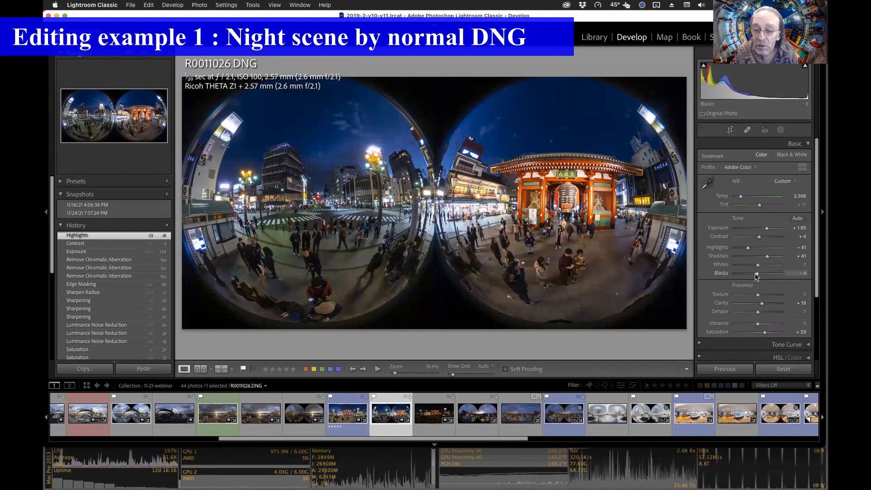
pyautogui.moveTo(758, 274); pyautogui.dragTo(756, 275)
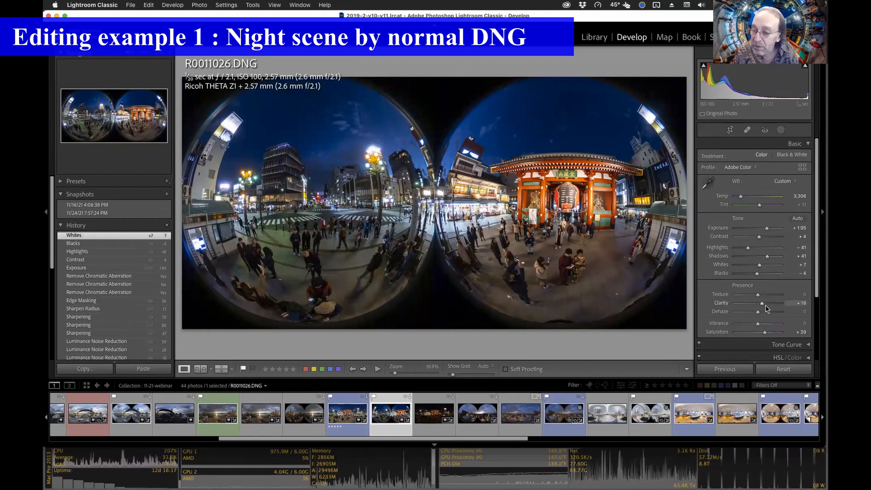
# Step: Review the DNG's sharpening, noise reduction and lens correction settings, including chromatic aberration removal
pyautogui.scroll(-3, 766, 308)
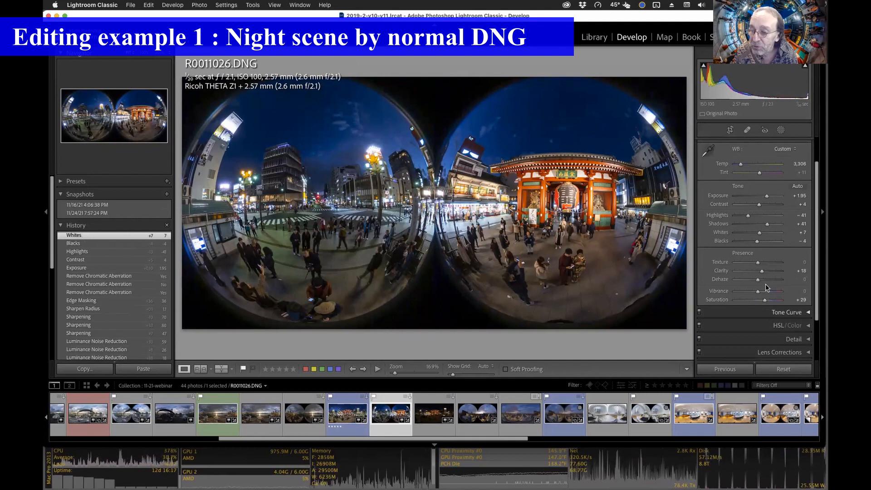
pyautogui.scroll(-1, 775, 307)
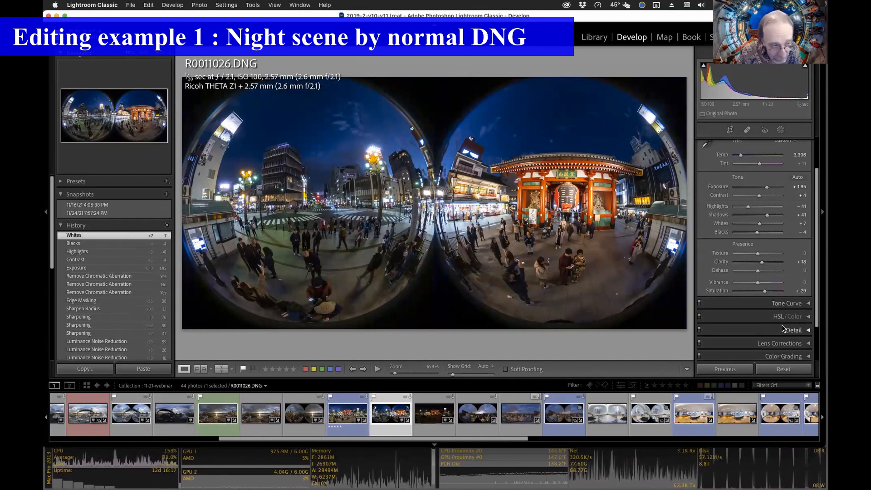
pyautogui.scroll(-2, 785, 327)
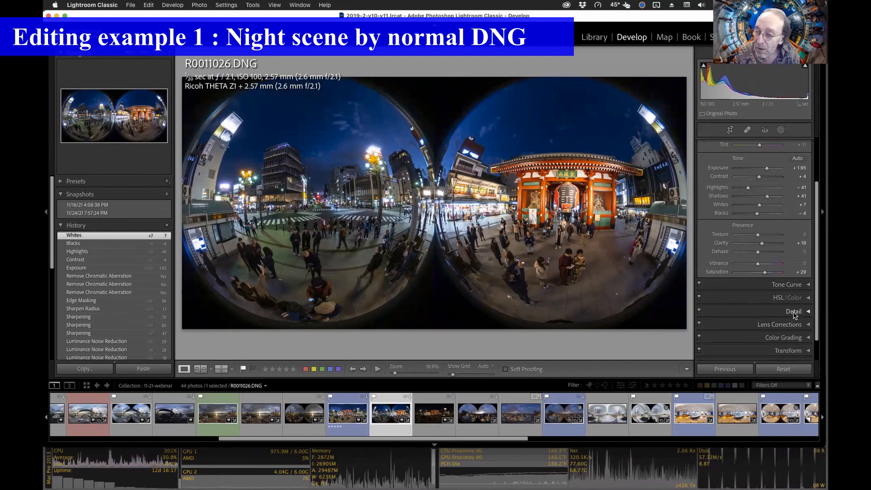
pyautogui.click(795, 312)
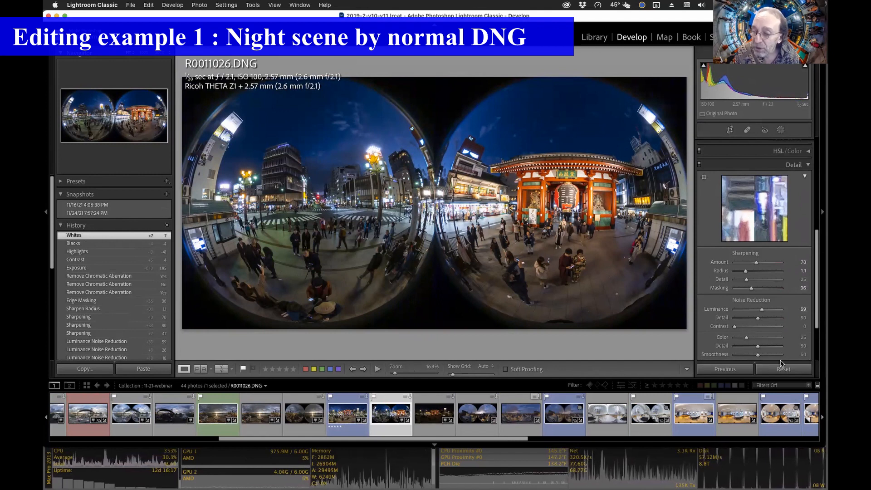
pyautogui.scroll(-5, 784, 295)
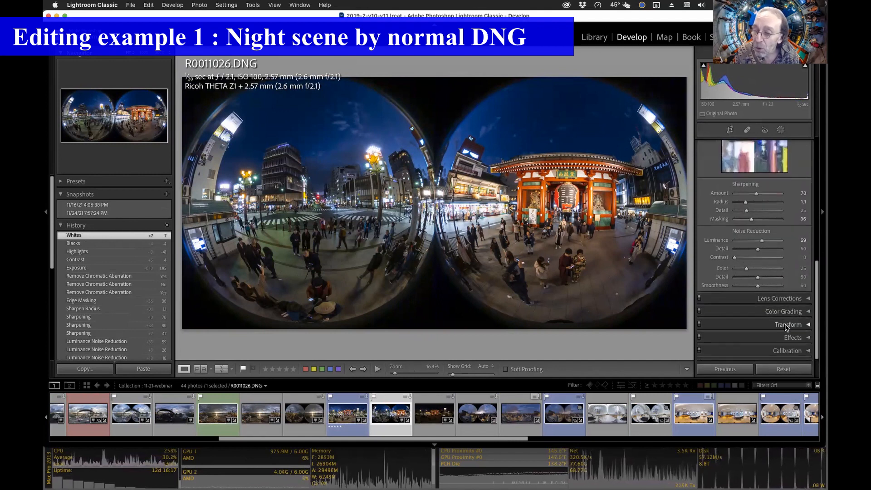
pyautogui.click(782, 299)
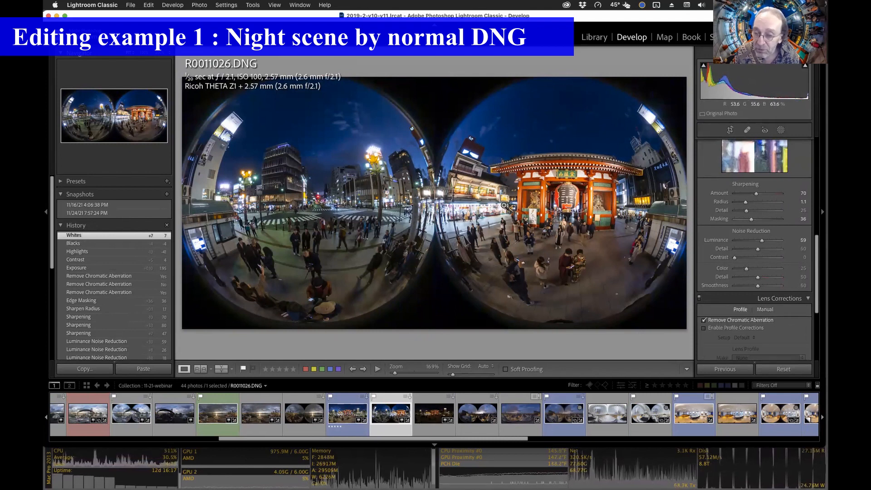
pyautogui.scroll(-3, 770, 238)
pyautogui.scroll(10, 769, 235)
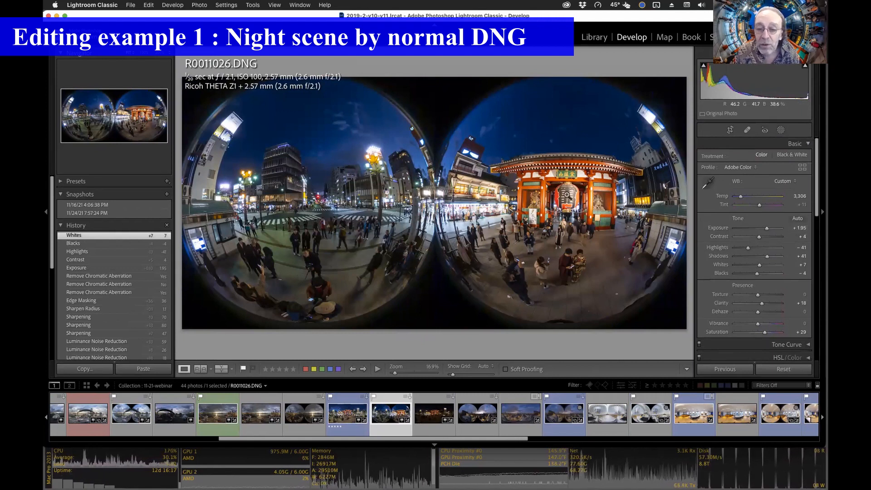
# Step: Create a brush mask over the brightly lit shopfronts using a brush size of 28, and hide the mask overlay
pyautogui.click(781, 130)
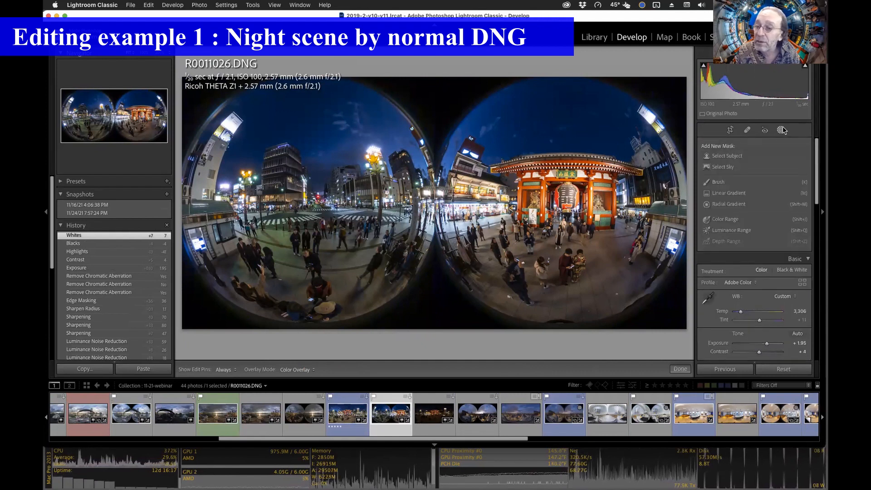
pyautogui.click(719, 182)
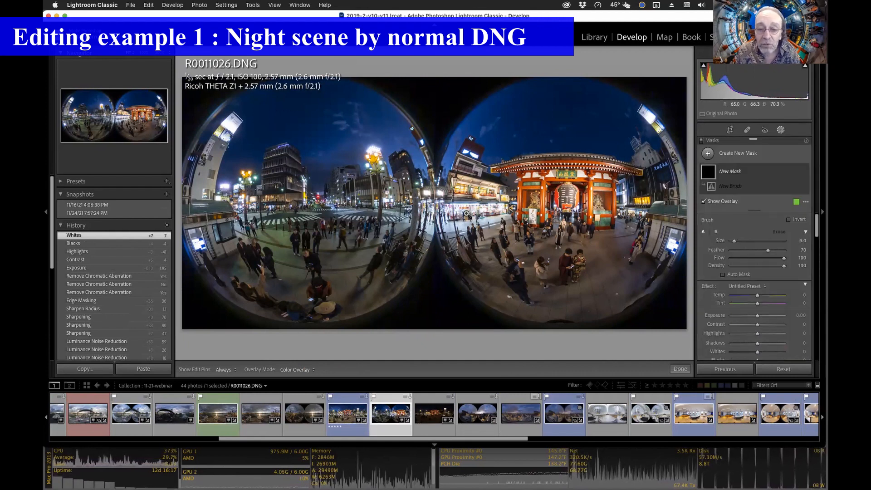
pyautogui.click(466, 213)
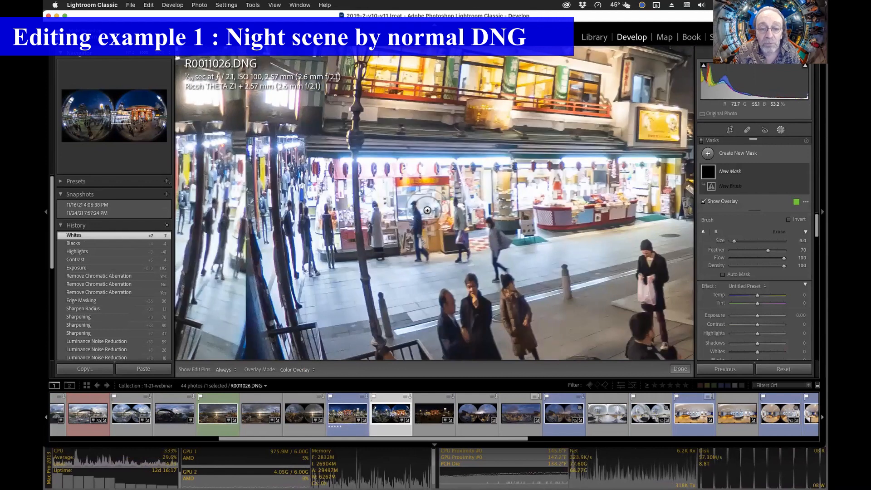
pyautogui.scroll(5, 427, 210)
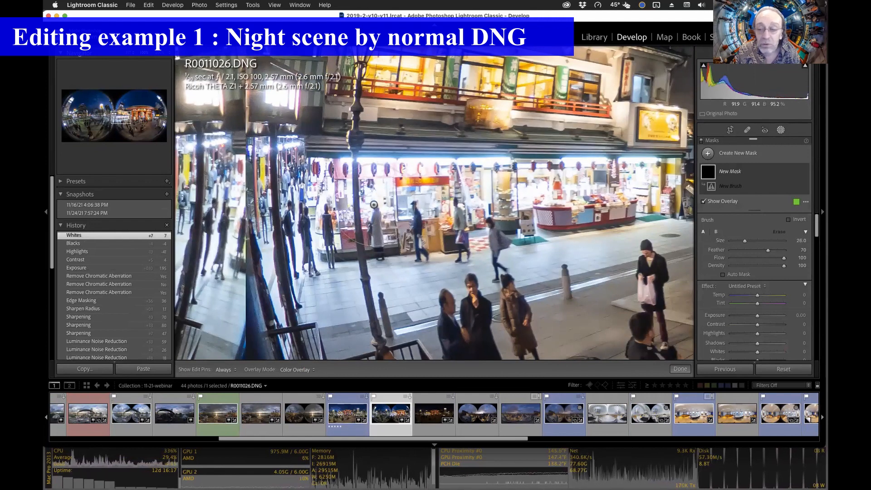
pyautogui.moveTo(633, 187)
pyautogui.mouseDown()
pyautogui.moveTo(304, 211)
pyautogui.moveTo(318, 245)
pyautogui.moveTo(425, 252)
pyautogui.mouseUp()
pyautogui.press('o')
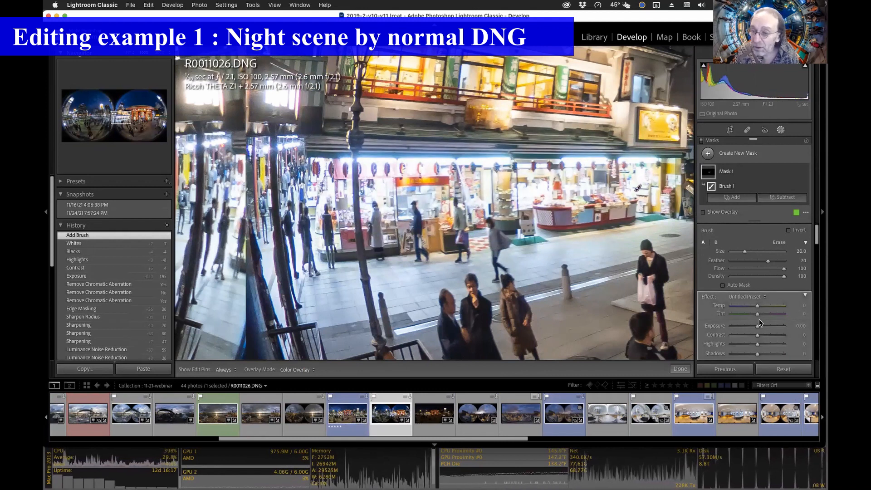
# Step: Lower the shopfront mask's highlights to about −18 and set its temperature to 12
pyautogui.click(752, 346)
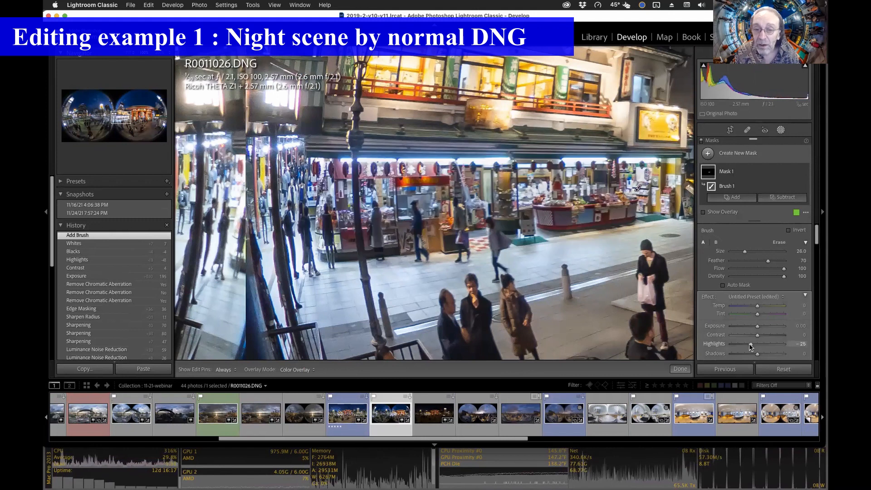
pyautogui.moveTo(751, 345); pyautogui.dragTo(754, 344)
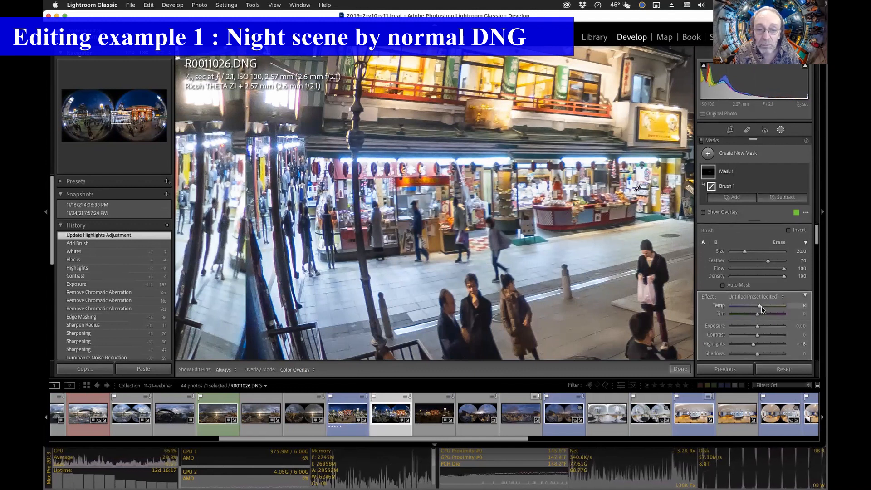
pyautogui.moveTo(762, 307); pyautogui.dragTo(762, 307)
pyautogui.scroll(-4, 654, 183)
pyautogui.scroll(-9, 654, 182)
pyautogui.moveTo(653, 164); pyautogui.dragTo(324, 156)
pyautogui.moveTo(327, 273)
pyautogui.mouseDown()
pyautogui.moveTo(386, 297)
pyautogui.moveTo(556, 288)
pyautogui.mouseUp()
pyautogui.press('super+z')
# Step: Extend the brush mask over the bright stall area of the shopfront with a brush size of 19
pyautogui.scroll(6, 419, 274)
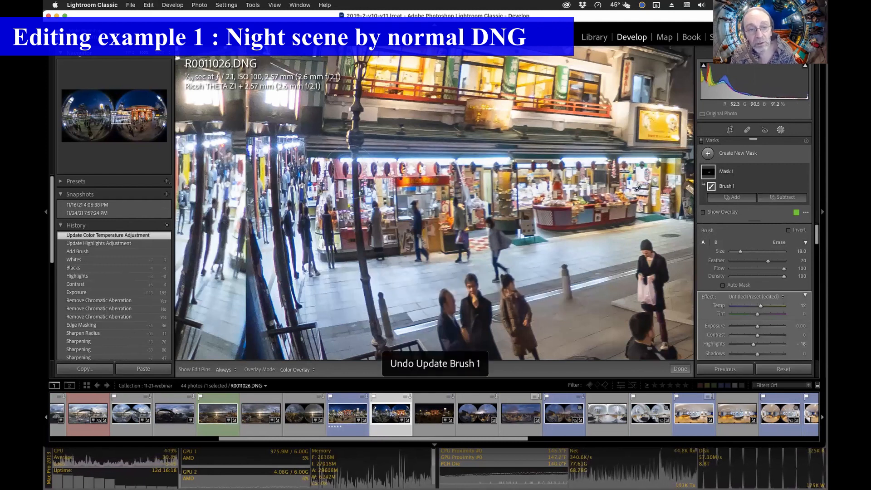
pyautogui.moveTo(592, 194); pyautogui.dragTo(631, 197)
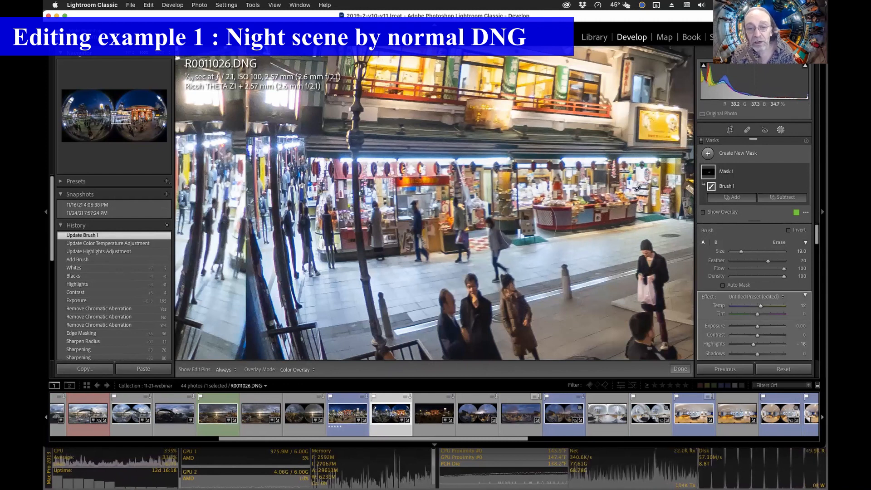
# Step: Compare the zoomed-in shopfront area before and after the edits
pyautogui.press('\\')
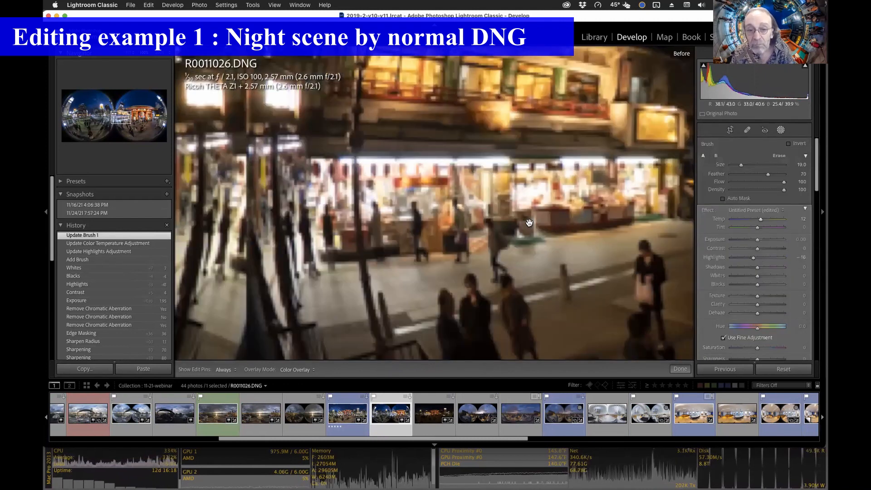
pyautogui.press('\\')
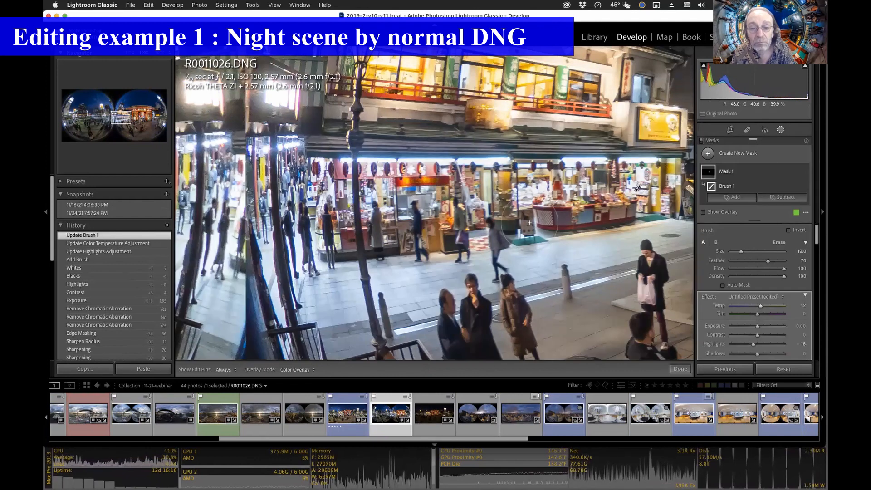
pyautogui.press('\\')
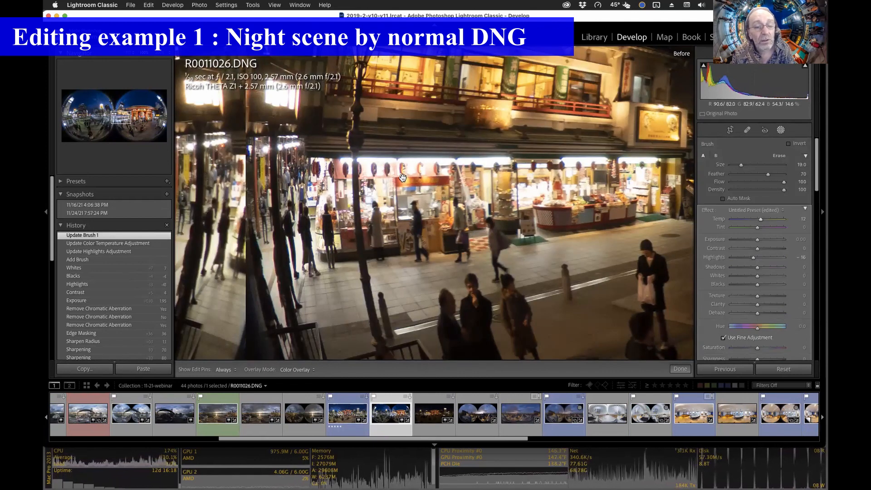
pyautogui.press('\\')
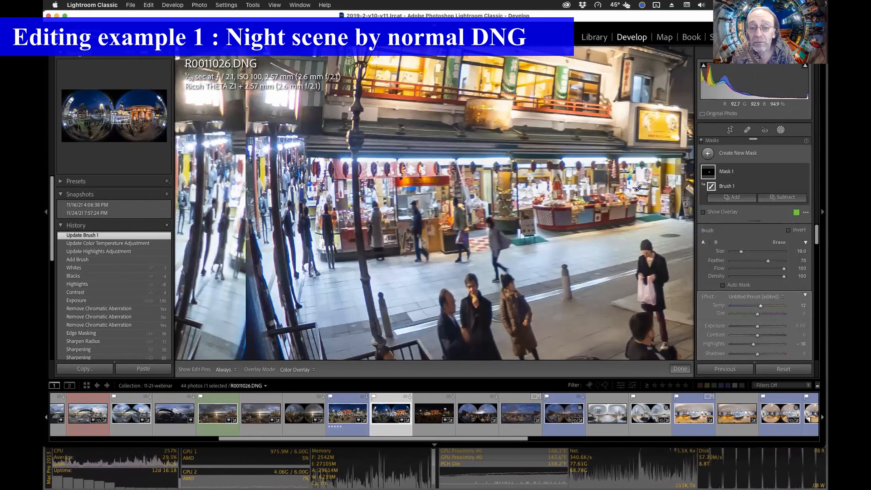
pyautogui.press('\\')
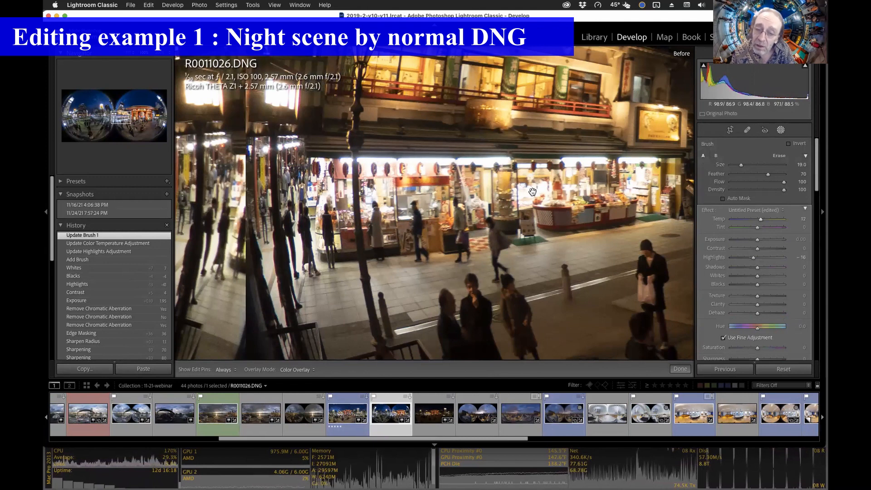
pyautogui.press('\\')
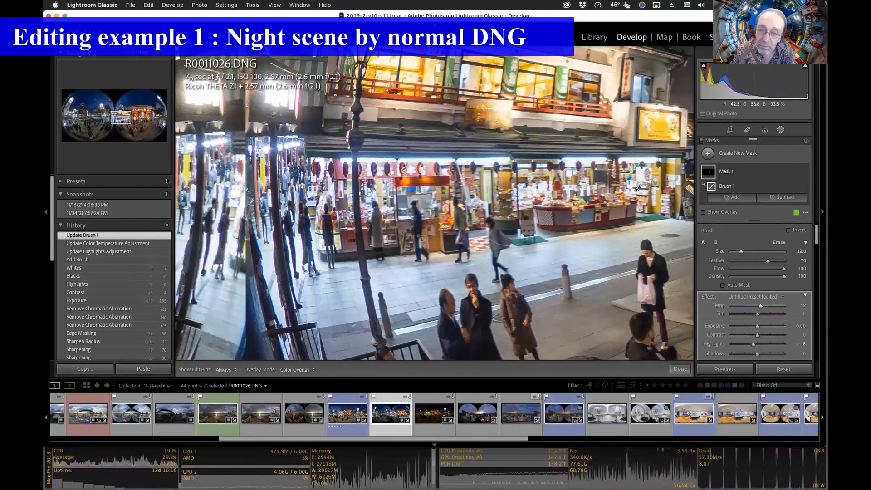
# Step: Start a new brush mask on the stitched plaza TIFF with a brush size of 14 and a feather of 50
pyautogui.click(513, 201)
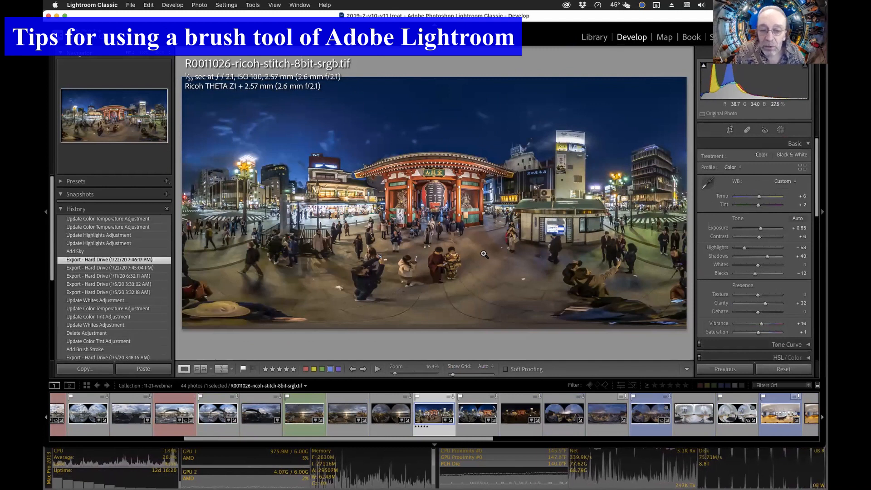
pyautogui.click(781, 130)
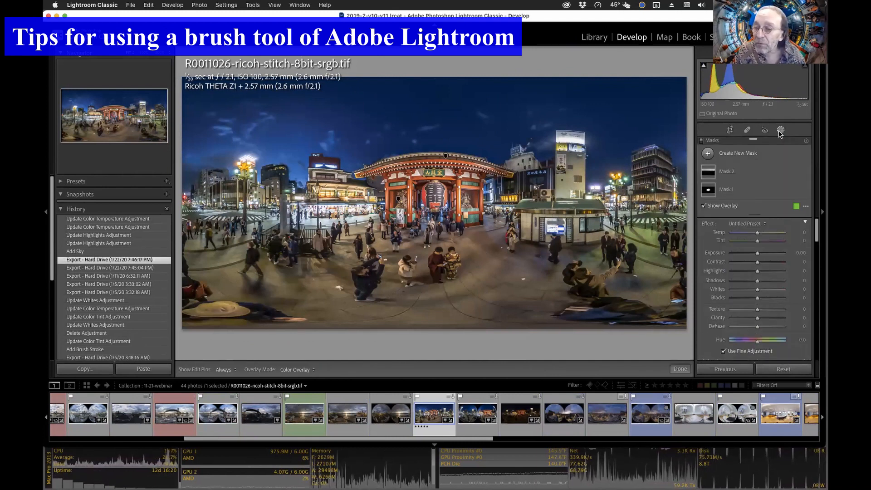
pyautogui.click(713, 154)
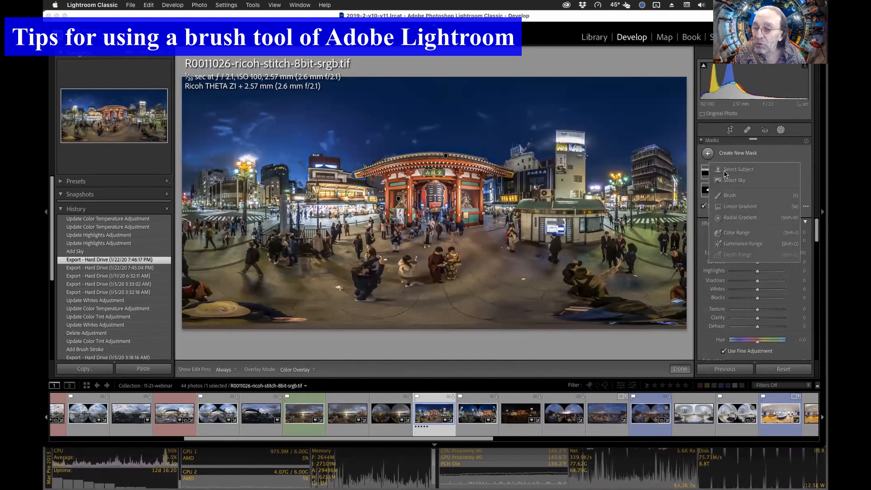
pyautogui.click(730, 195)
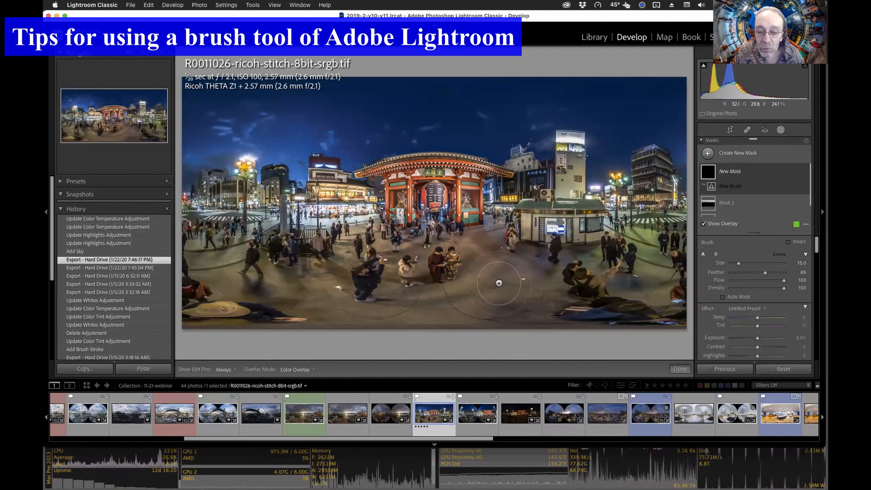
pyautogui.scroll(-4, 498, 282)
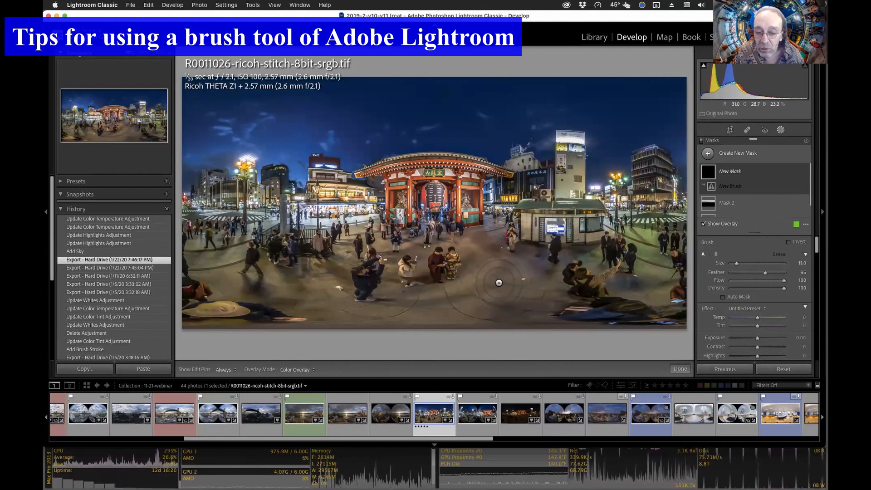
pyautogui.scroll(3, 499, 282)
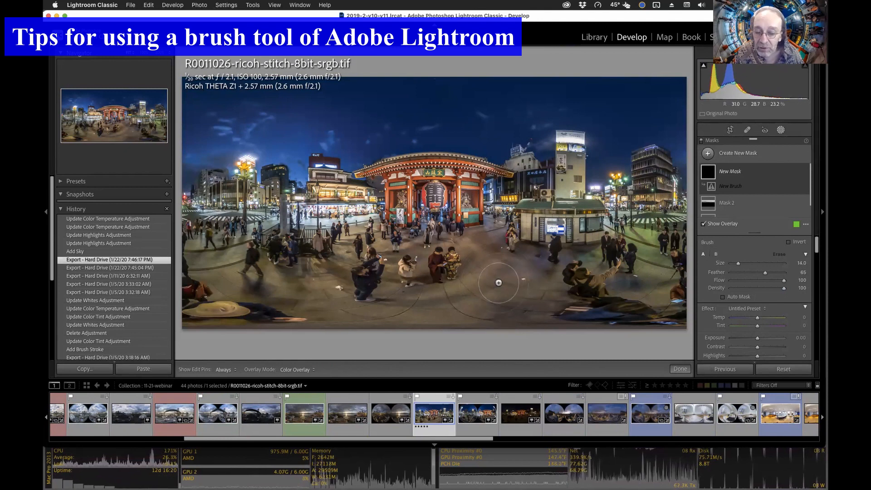
pyautogui.hotkey('shift', ']')
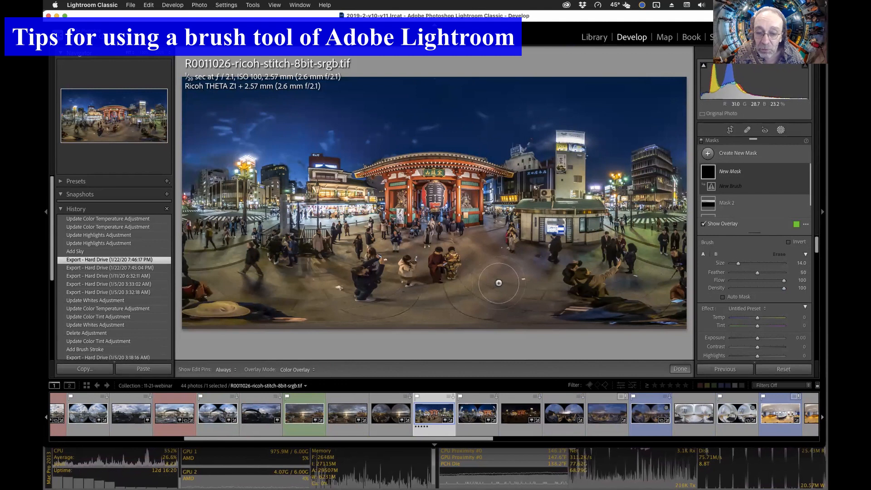
# Step: Paint separate test strokes over the plaza ground and the kiosk at brush size 14, varying the feather between 70 and 30
pyautogui.moveTo(494, 275); pyautogui.dragTo(505, 294)
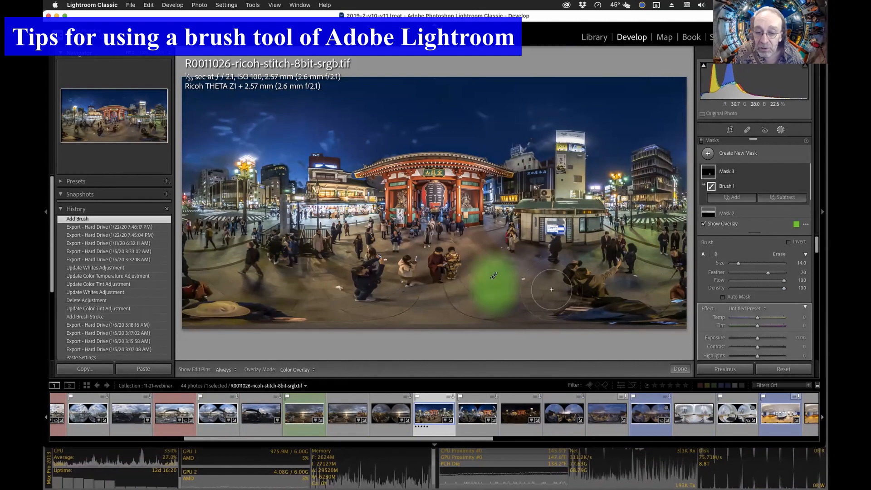
pyautogui.moveTo(563, 290); pyautogui.dragTo(559, 243)
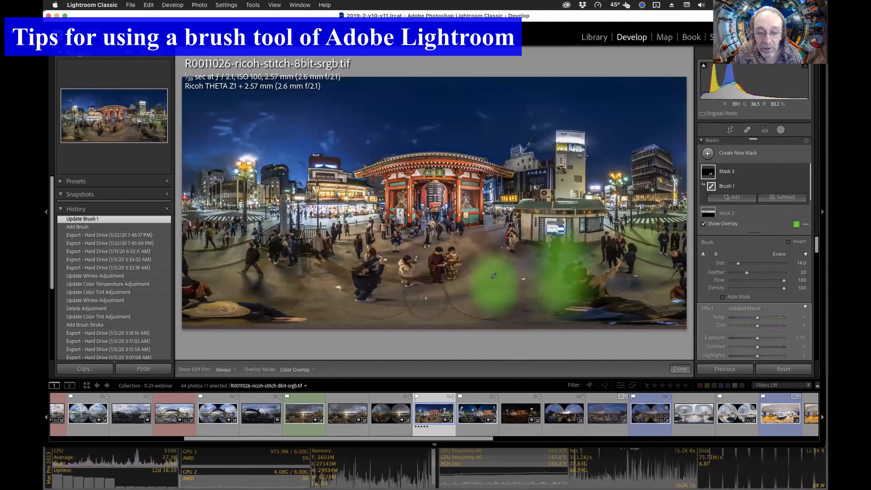
pyautogui.moveTo(402, 302); pyautogui.dragTo(431, 298)
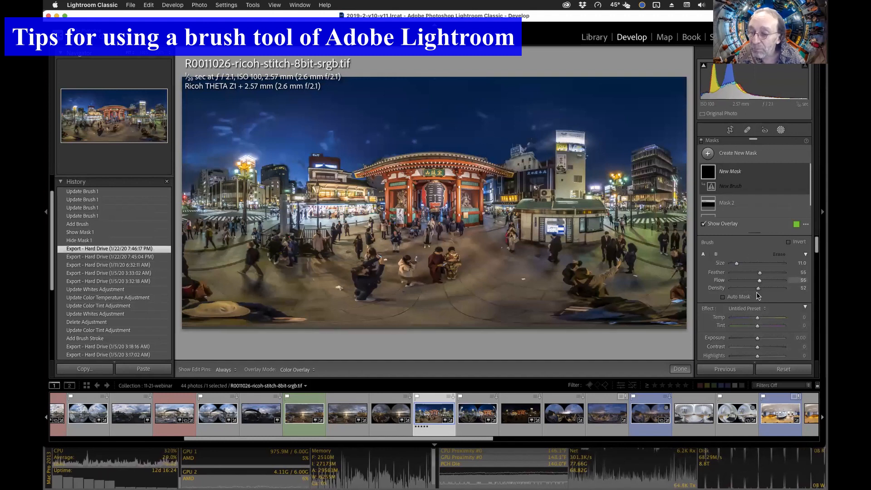
# Step: Paint a brush stroke across the sky above the gate at flow and density 100, and an overlapping stroke beside it at density 49
pyautogui.moveTo(761, 288); pyautogui.dragTo(792, 283)
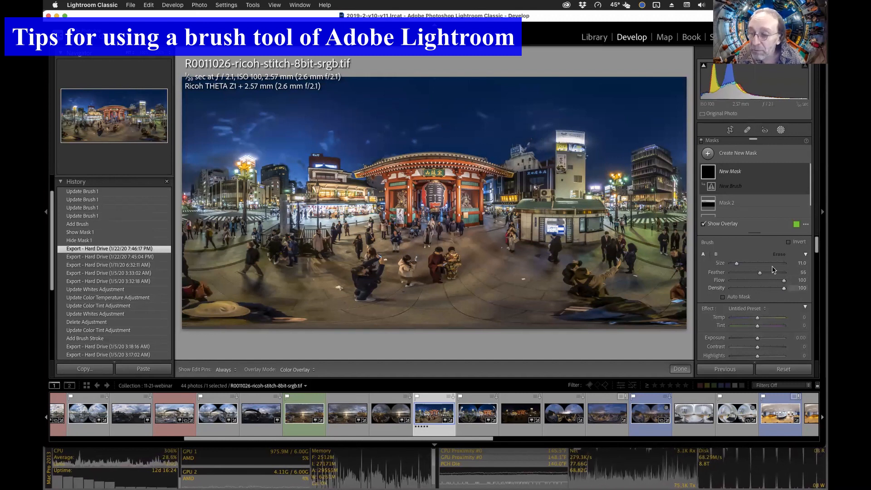
pyautogui.moveTo(347, 118); pyautogui.dragTo(461, 119)
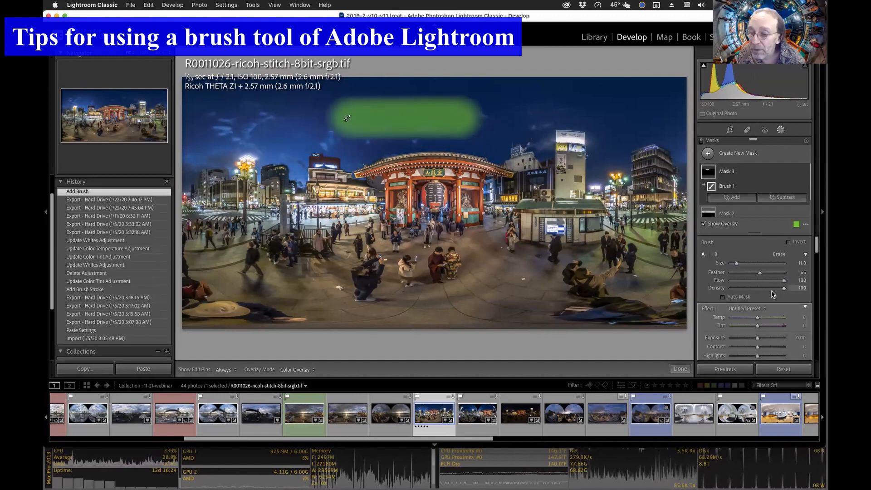
pyautogui.click(757, 289)
pyautogui.moveTo(501, 117); pyautogui.dragTo(600, 118)
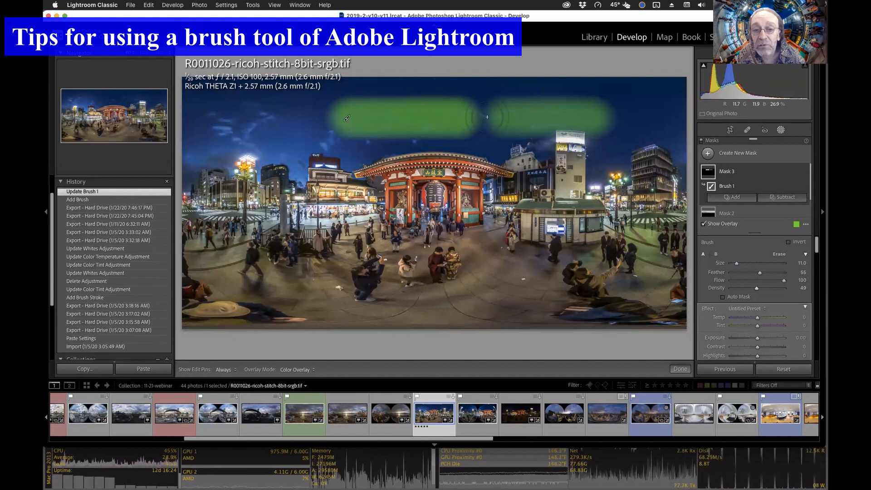
pyautogui.moveTo(503, 118); pyautogui.dragTo(452, 117)
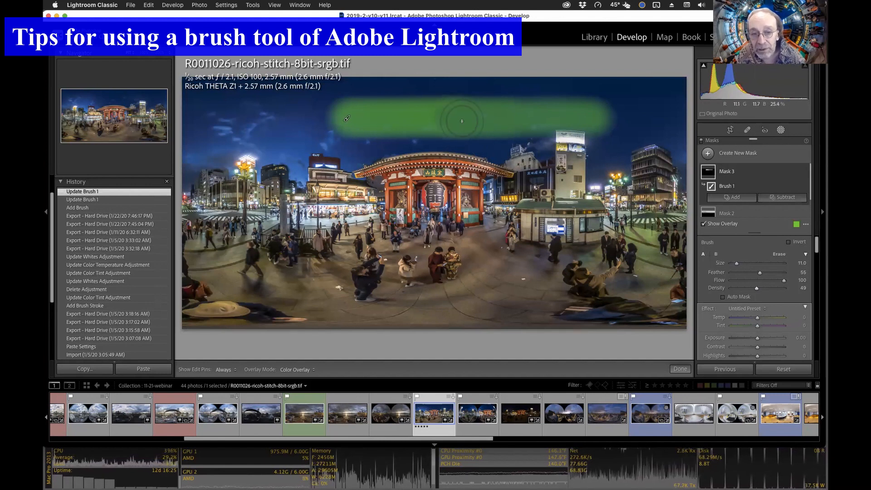
# Step: Set the brush flow to 57 and density to 100, and extend the sky mask over its end near the tall buildings
pyautogui.moveTo(757, 281); pyautogui.dragTo(761, 280)
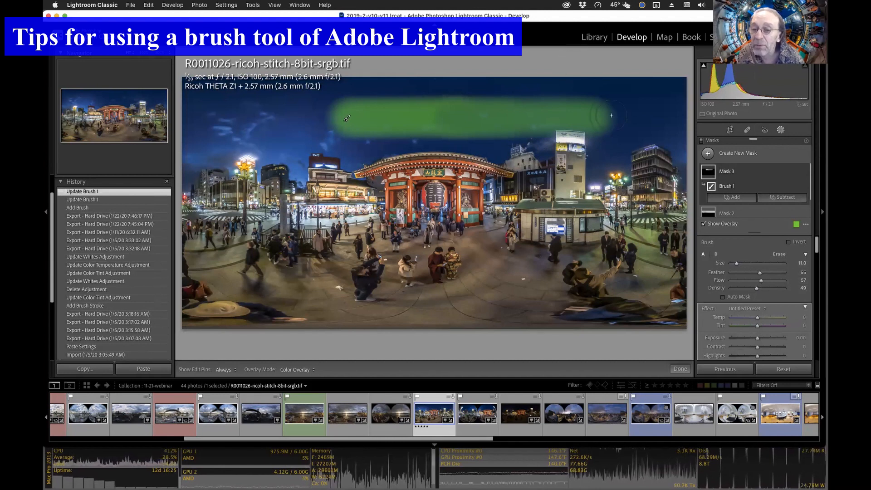
pyautogui.moveTo(758, 289); pyautogui.dragTo(785, 289)
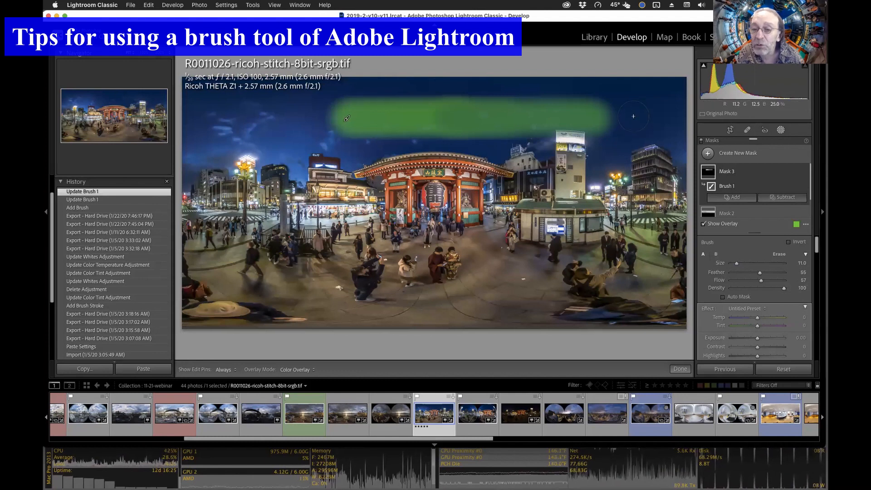
pyautogui.moveTo(605, 111)
pyautogui.mouseDown()
pyautogui.moveTo(615, 129)
pyautogui.moveTo(558, 125)
pyautogui.moveTo(603, 114)
pyautogui.moveTo(639, 119)
pyautogui.moveTo(610, 129)
pyautogui.moveTo(611, 147)
pyautogui.moveTo(602, 147)
pyautogui.moveTo(616, 131)
pyautogui.moveTo(614, 104)
pyautogui.moveTo(605, 163)
pyautogui.moveTo(633, 102)
pyautogui.moveTo(626, 98)
pyautogui.moveTo(617, 145)
pyautogui.mouseUp()
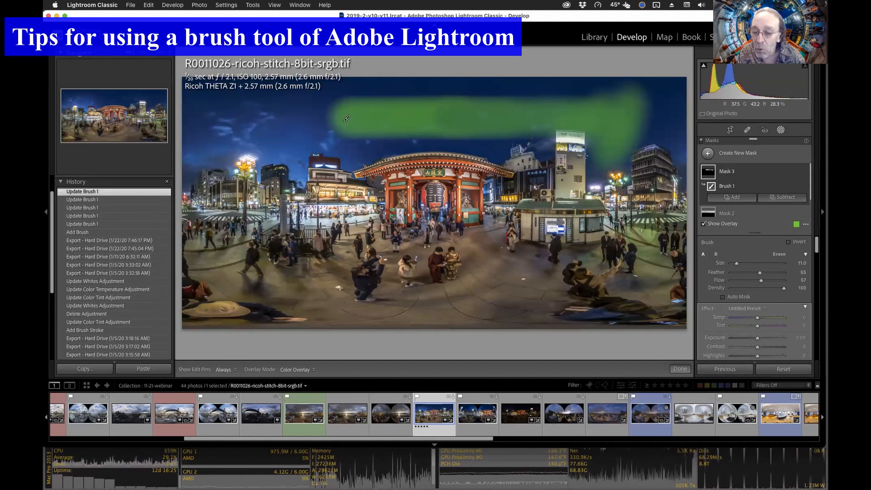
# Step: Display the mask as White on Black and paint further strokes along the underside and tall-building end of the sky mask
pyautogui.click(295, 370)
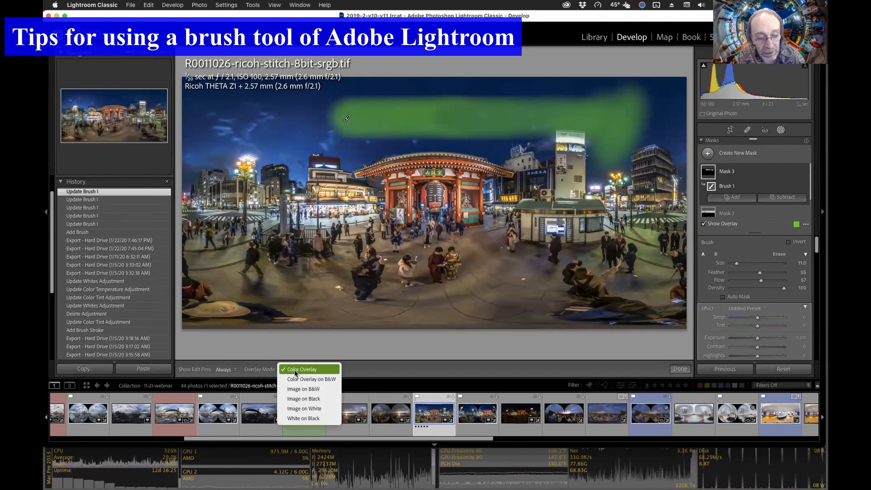
pyautogui.click(320, 418)
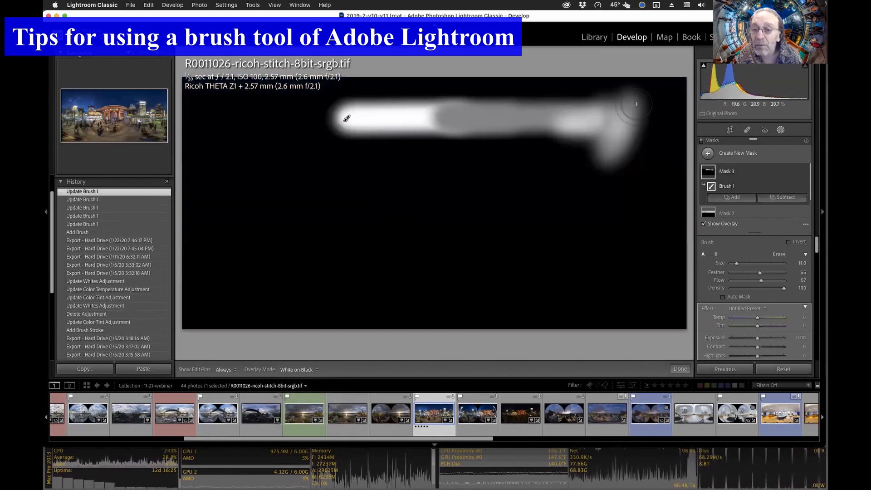
pyautogui.moveTo(631, 102)
pyautogui.mouseDown()
pyautogui.moveTo(605, 145)
pyautogui.moveTo(622, 135)
pyautogui.moveTo(623, 120)
pyautogui.moveTo(560, 121)
pyautogui.moveTo(531, 144)
pyautogui.moveTo(462, 146)
pyautogui.moveTo(545, 134)
pyautogui.moveTo(553, 119)
pyautogui.moveTo(523, 121)
pyautogui.moveTo(536, 113)
pyautogui.moveTo(549, 118)
pyautogui.moveTo(497, 141)
pyautogui.moveTo(461, 146)
pyautogui.moveTo(503, 145)
pyautogui.moveTo(462, 143)
pyautogui.moveTo(480, 141)
pyautogui.mouseUp()
pyautogui.moveTo(589, 115)
pyautogui.mouseDown()
pyautogui.moveTo(632, 118)
pyautogui.moveTo(598, 138)
pyautogui.moveTo(619, 141)
pyautogui.moveTo(632, 99)
pyautogui.moveTo(608, 97)
pyautogui.mouseUp()
# Step: Set the brush size to 12, return the mask display to Color Overlay, and switch to the erase brush
pyautogui.press('h')
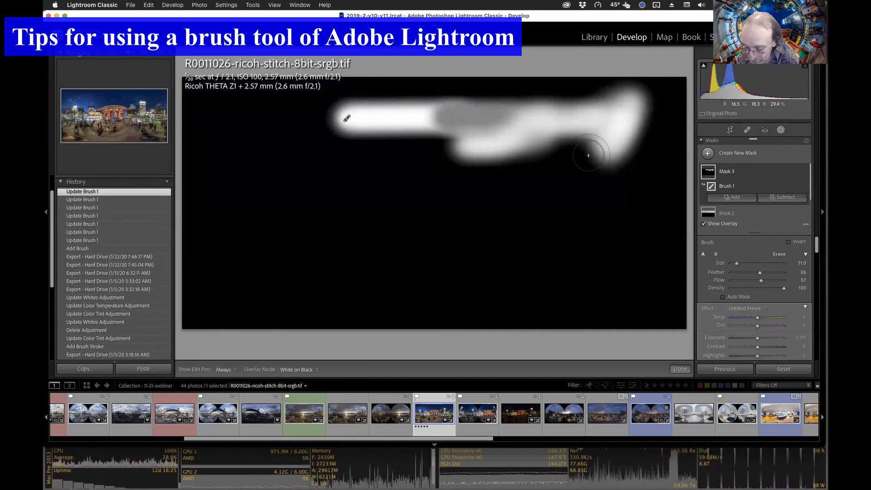
pyautogui.press(']')
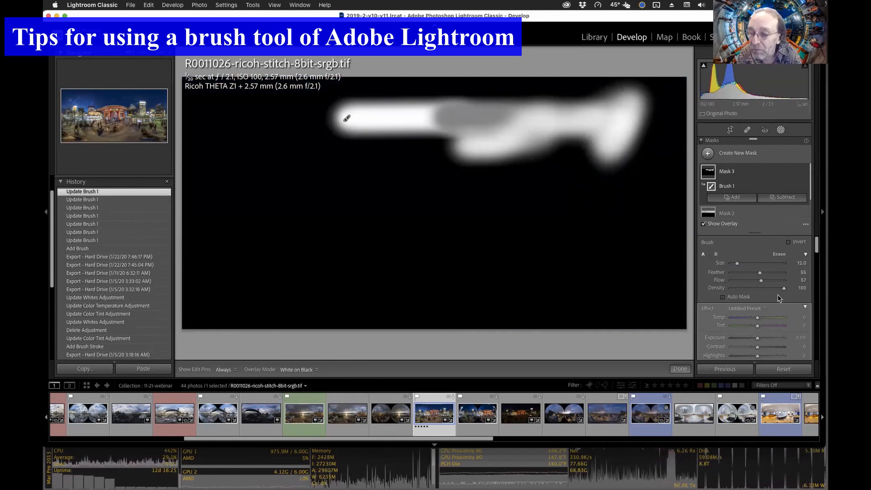
pyautogui.hotkey('shift', 'o')
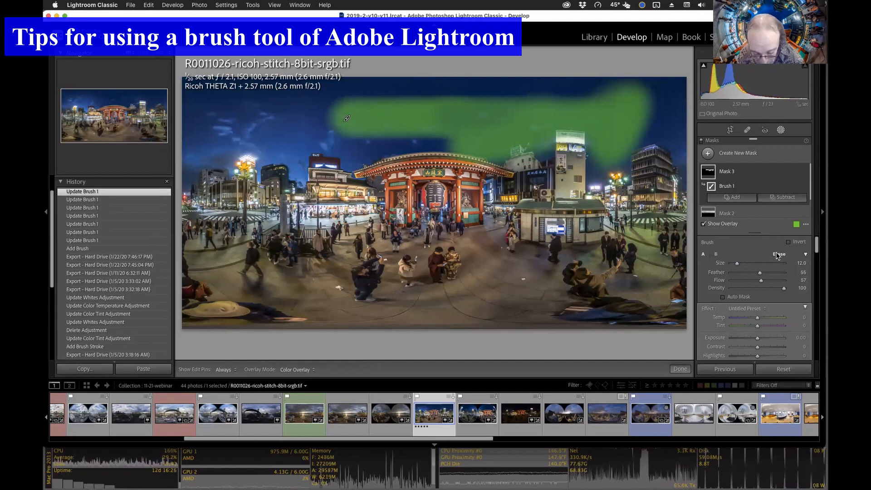
pyautogui.press('alt')
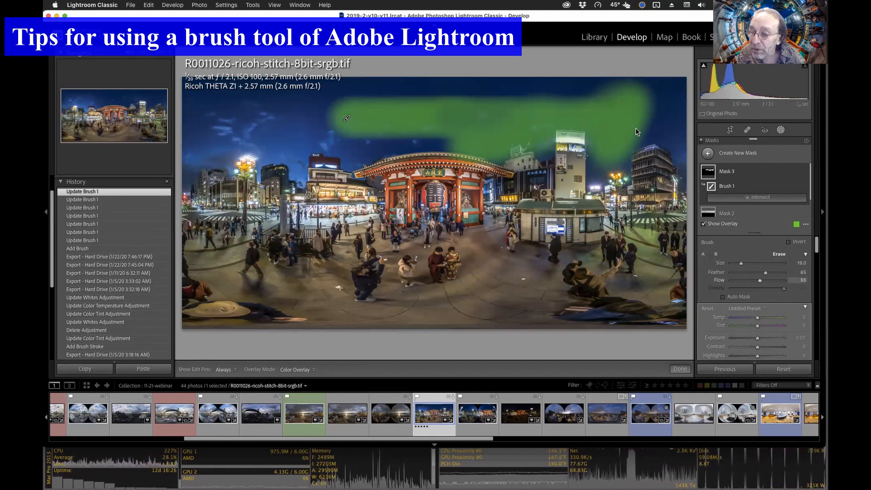
pyautogui.press('h')
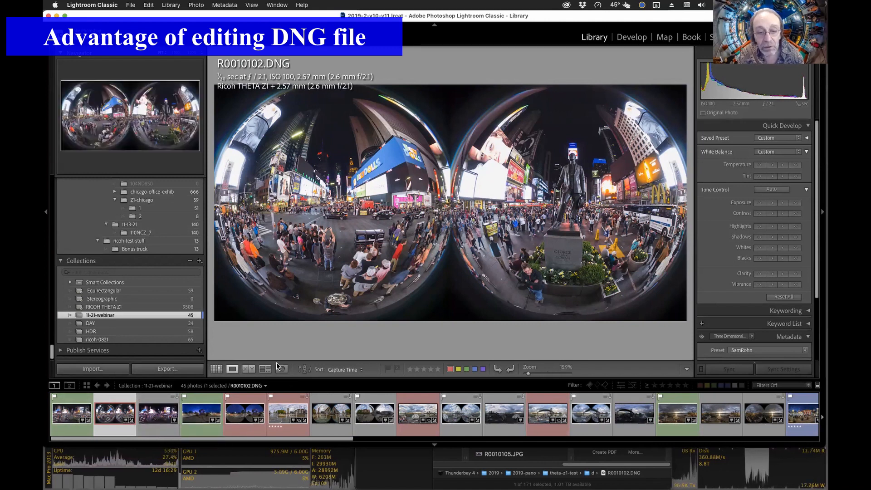
# Step: Inspect the crowd beside the statue in R0010102.DNG at 100% zoom, and open the photo for developing
pyautogui.click(570, 230)
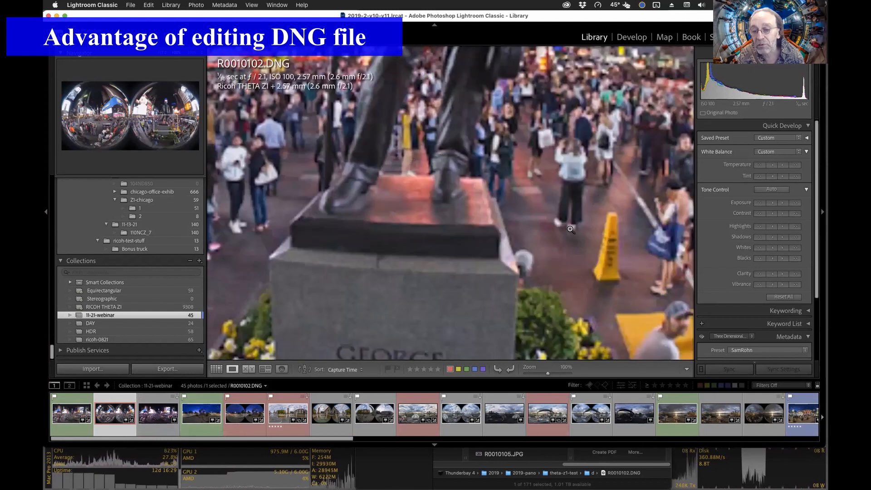
pyautogui.click(571, 231)
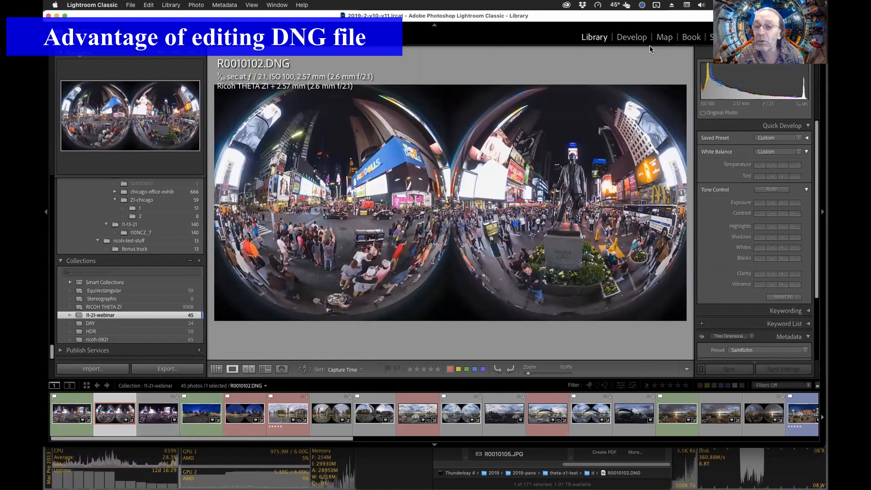
pyautogui.click(635, 43)
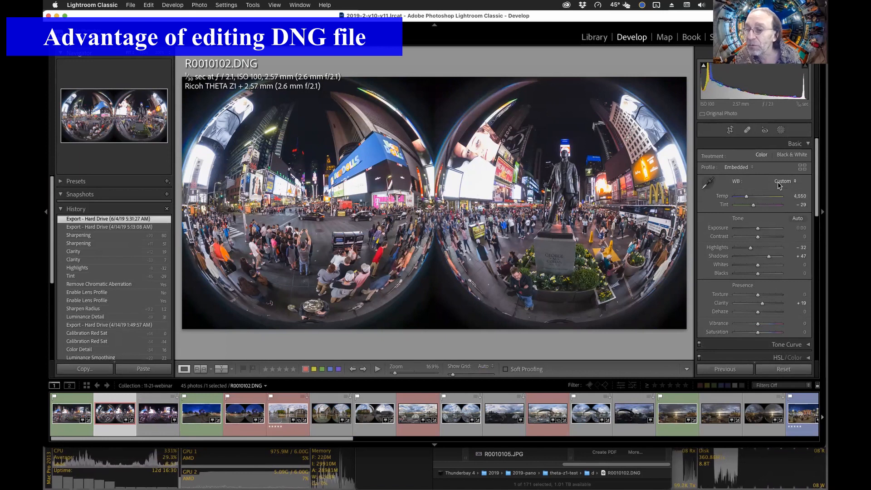
# Step: Set the DNG's temperature to 4,510 and highlights to −34, checking the crowd area at 100% zoom
pyautogui.moveTo(748, 199)
pyautogui.mouseDown()
pyautogui.moveTo(771, 198)
pyautogui.moveTo(747, 198)
pyautogui.mouseUp()
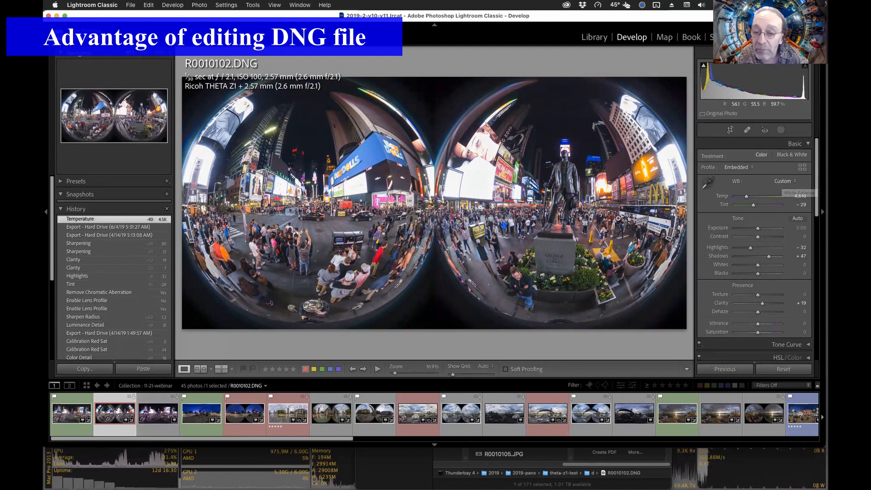
pyautogui.click(603, 234)
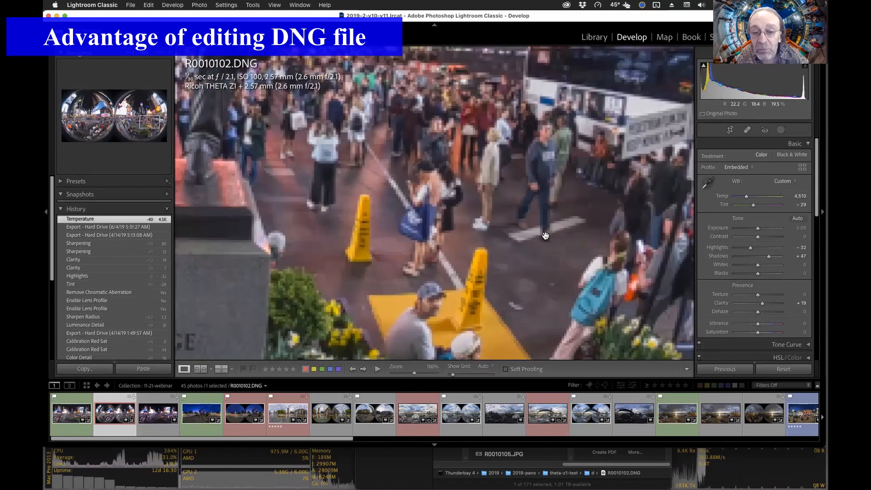
pyautogui.click(571, 227)
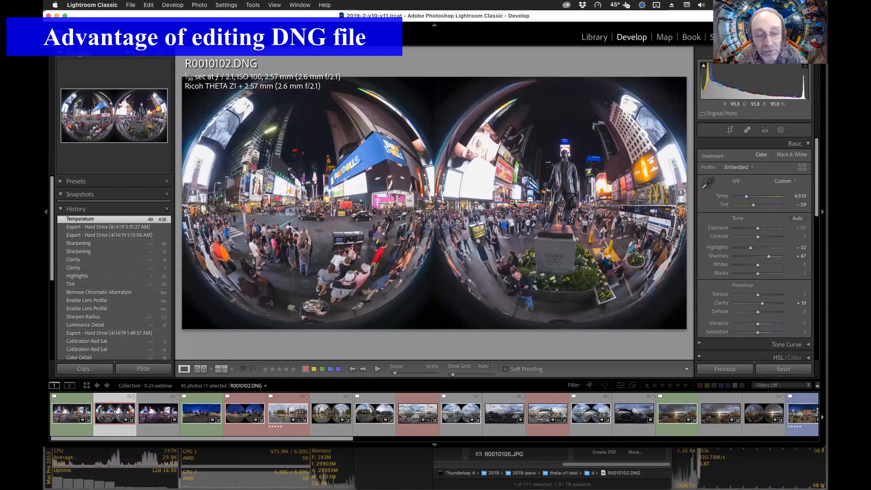
pyautogui.moveTo(751, 248); pyautogui.dragTo(748, 249)
pyautogui.moveTo(751, 250); pyautogui.dragTo(750, 249)
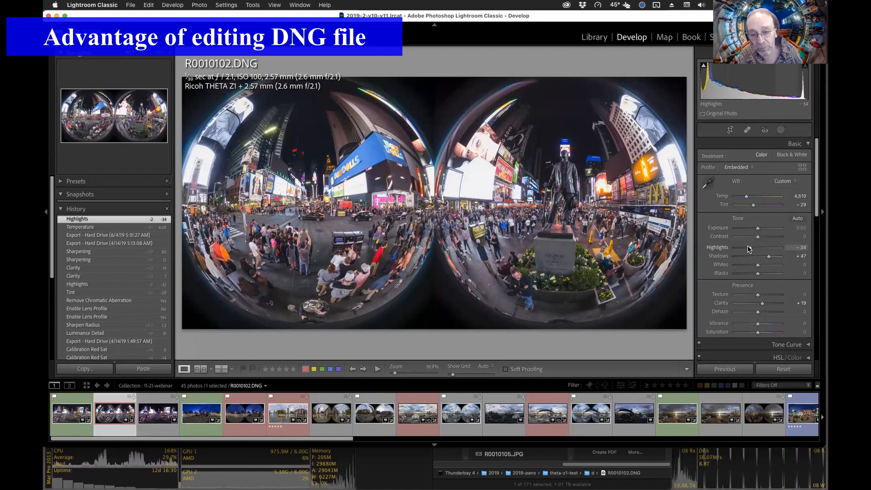
# Step: Open R0010102.JPG and set its temperature to −4, tint to −35 and shadows to +100
pyautogui.click(159, 422)
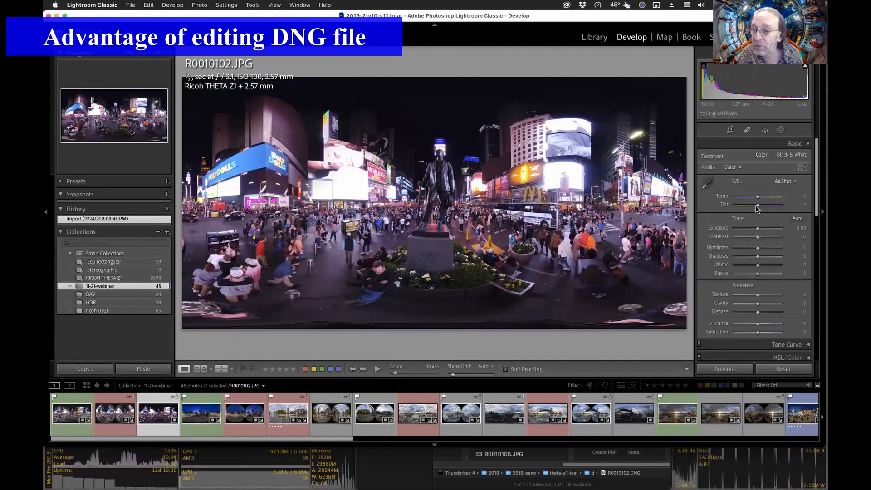
pyautogui.moveTo(760, 207)
pyautogui.mouseDown()
pyautogui.moveTo(749, 207)
pyautogui.moveTo(757, 202)
pyautogui.mouseUp()
pyautogui.moveTo(762, 260); pyautogui.dragTo(796, 256)
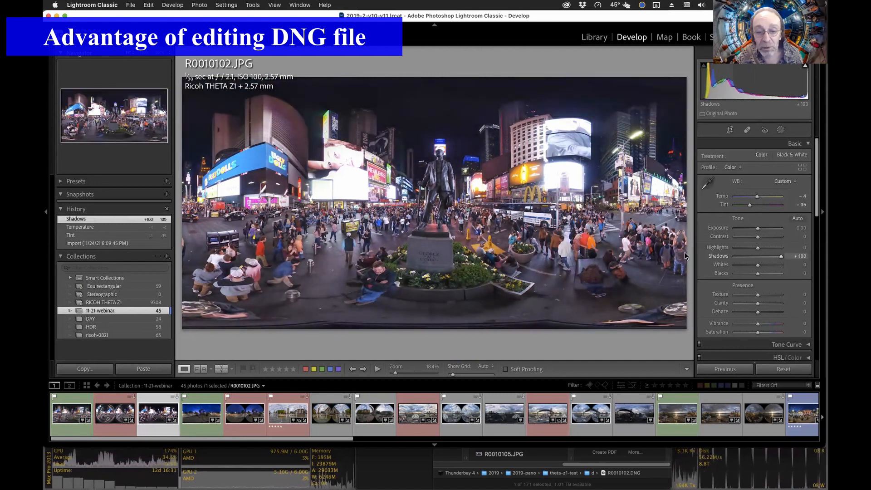
# Step: Inspect the brightened crowd in the JPG up close and lower the photo's highlights
pyautogui.click(574, 245)
pyautogui.click(575, 246)
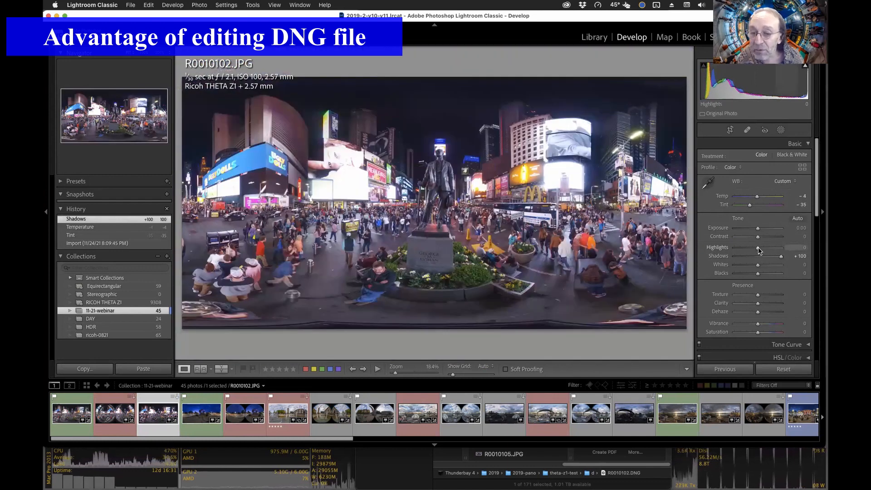
pyautogui.moveTo(760, 251); pyautogui.dragTo(752, 249)
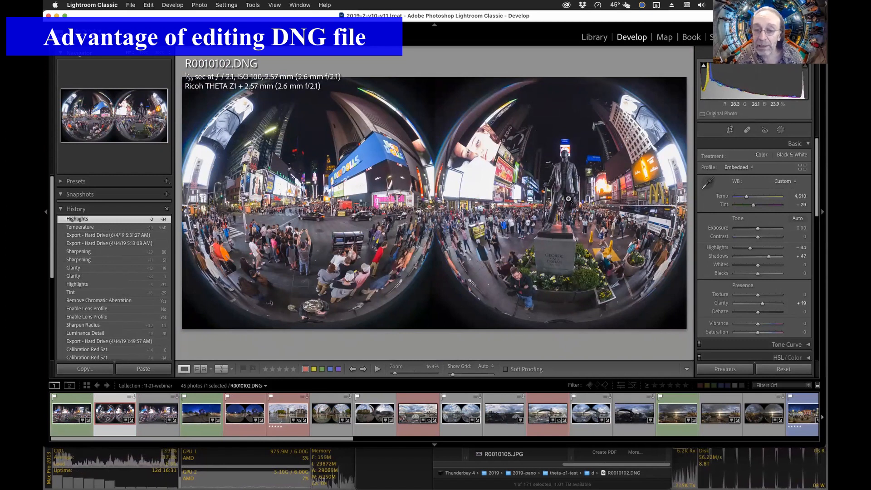
# Step: Inspect the bright billboards and the crowd near the recycling bins in R0010102.DNG at 100% zoom
pyautogui.click(475, 182)
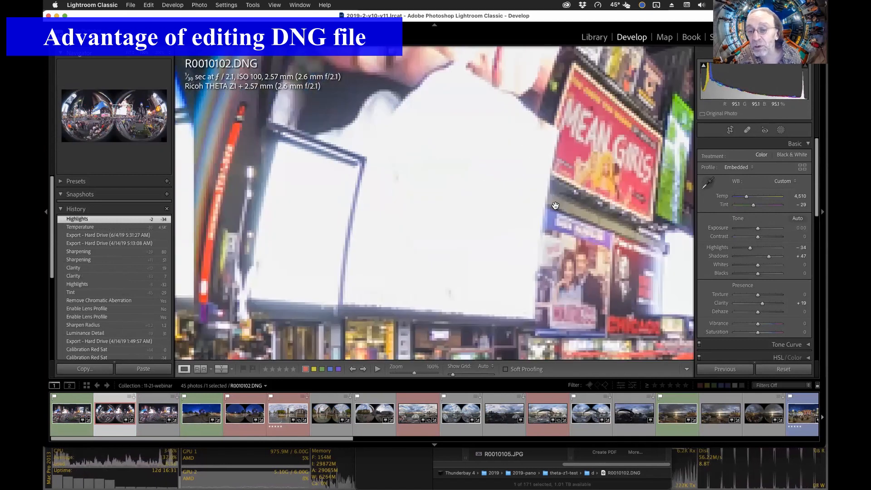
pyautogui.click(556, 207)
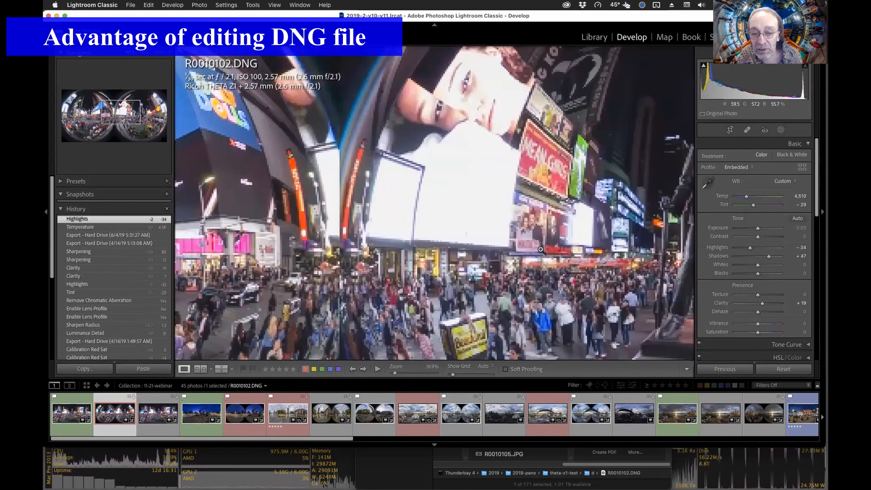
pyautogui.click(391, 247)
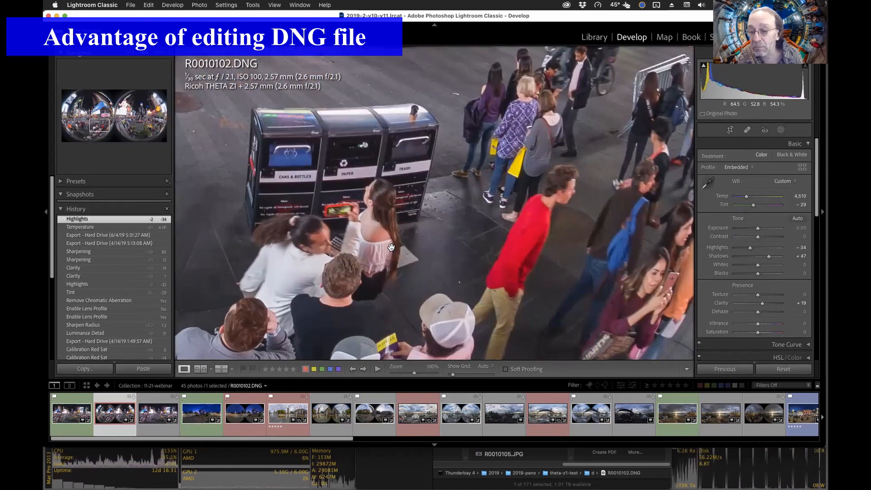
pyautogui.click(391, 249)
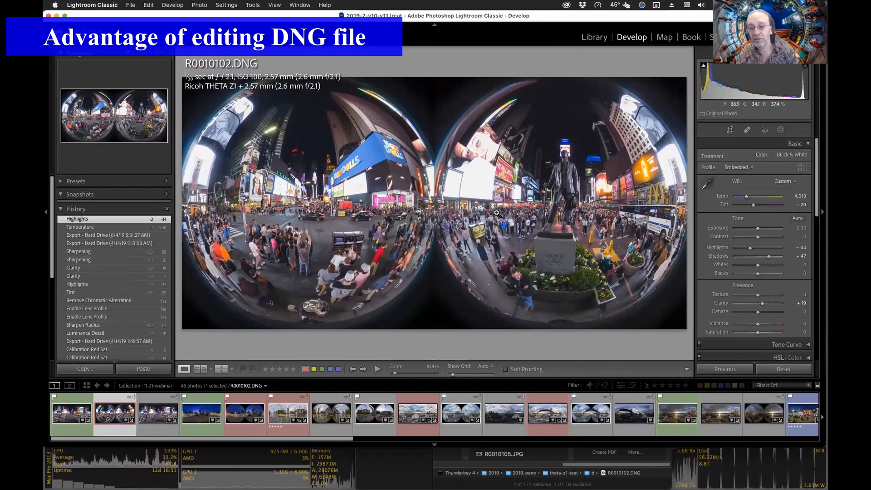
# Step: Export R0010102.DNG with the THETA-Z1 preset to send it to RICOH THETA Stitcher
pyautogui.rightClick(452, 162)
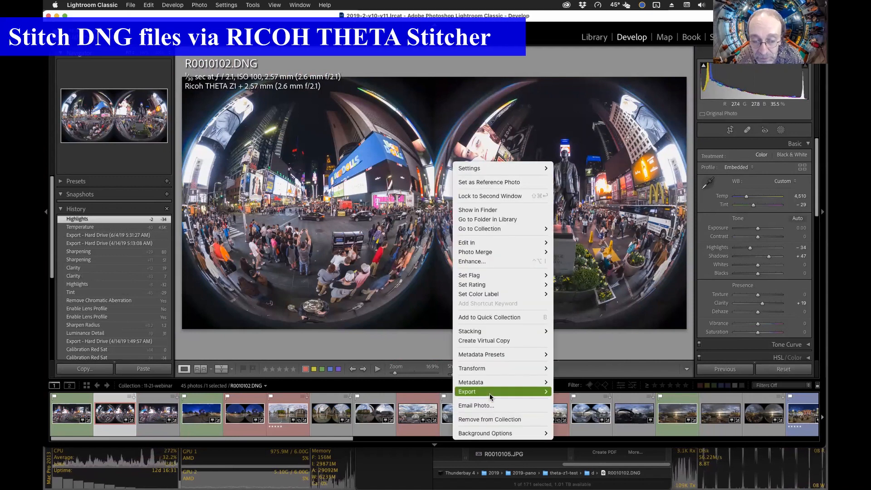
pyautogui.moveTo(492, 392)
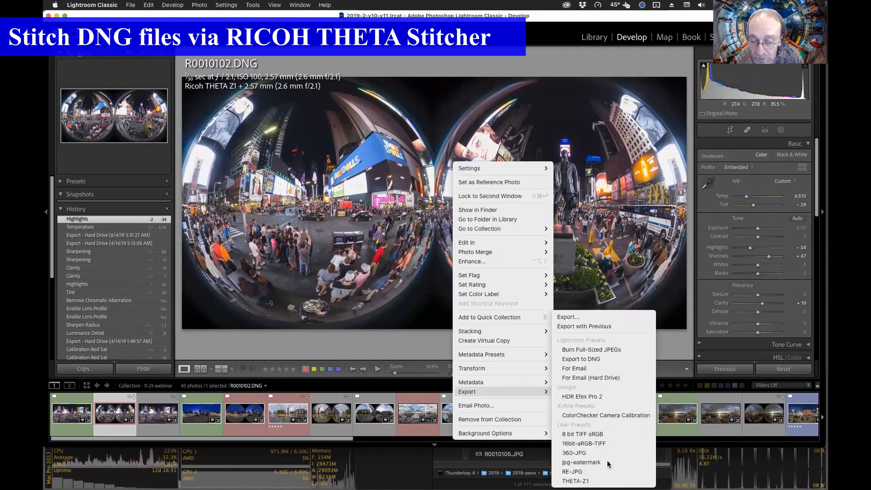
pyautogui.click(598, 484)
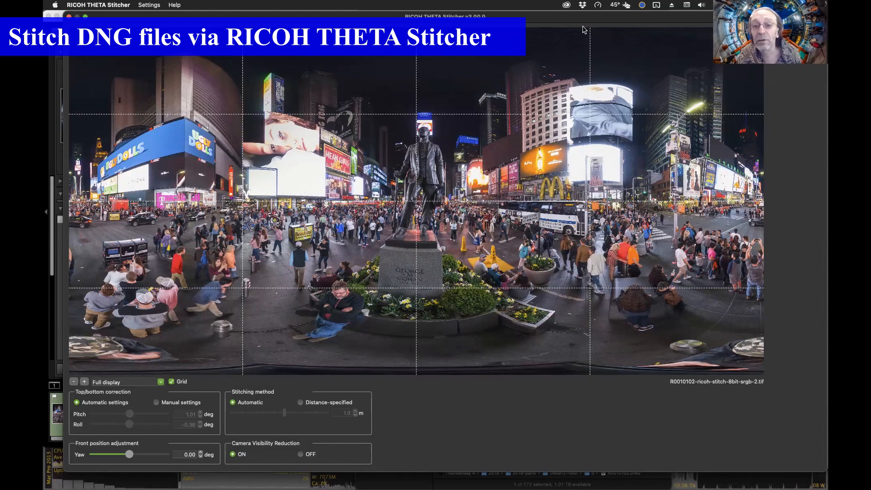
# Step: Turn off Camera Visibility Reduction and set the front position yaw to −3.45 deg, bringing the statue near the centre gridline
pyautogui.click(304, 456)
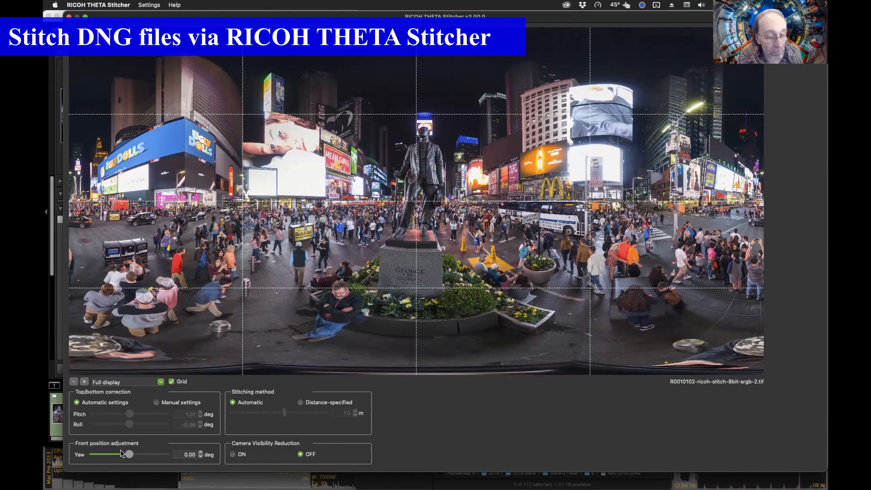
pyautogui.click(133, 456)
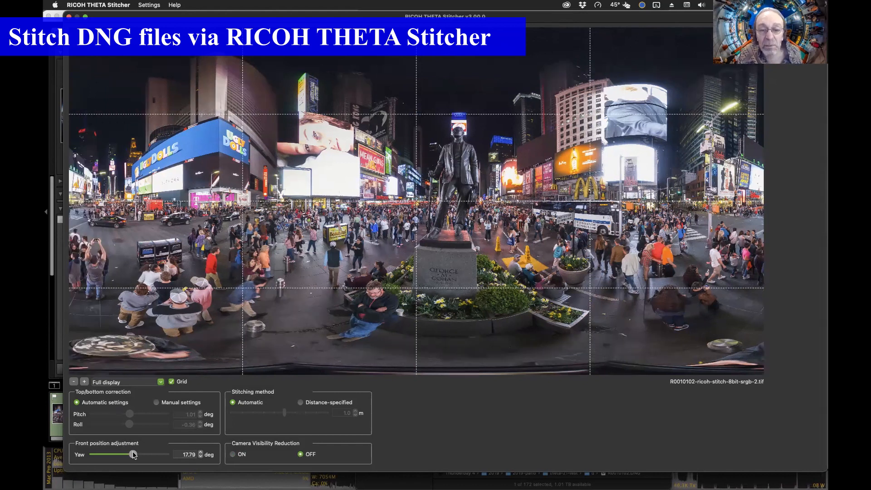
pyautogui.click(201, 457)
pyautogui.click(201, 456)
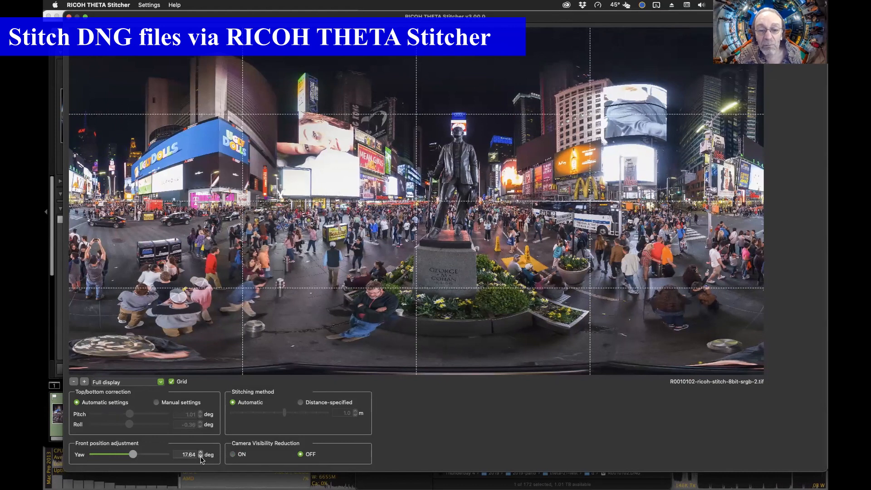
pyautogui.click(201, 457)
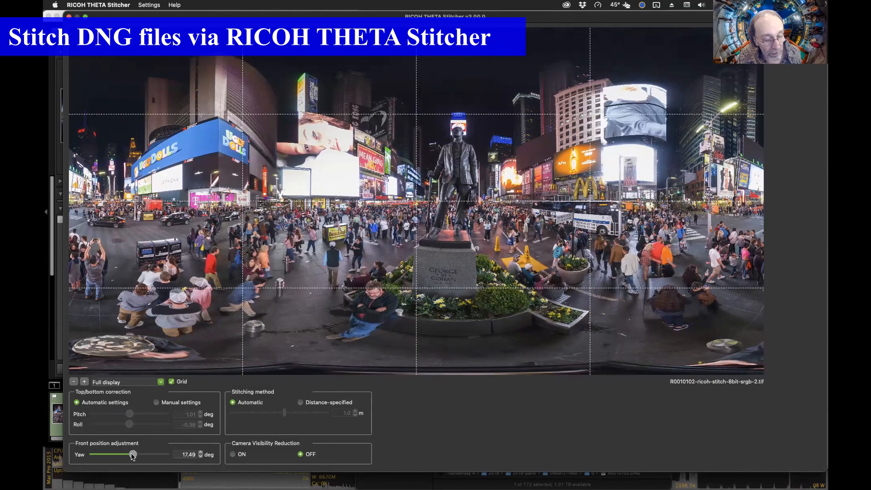
pyautogui.moveTo(132, 456); pyautogui.dragTo(129, 456)
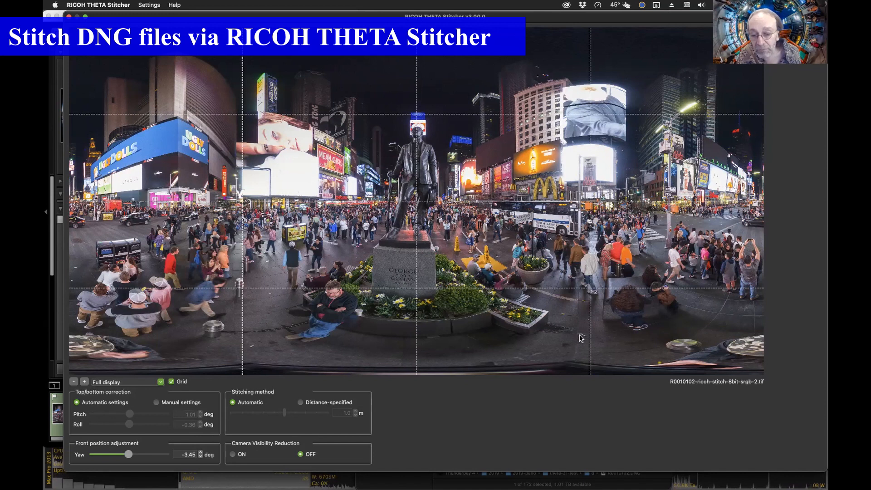
# Step: Try distance-specified stitching at 0.75 m and 3.0 m, and return the stitching method to automatic
pyautogui.click(321, 404)
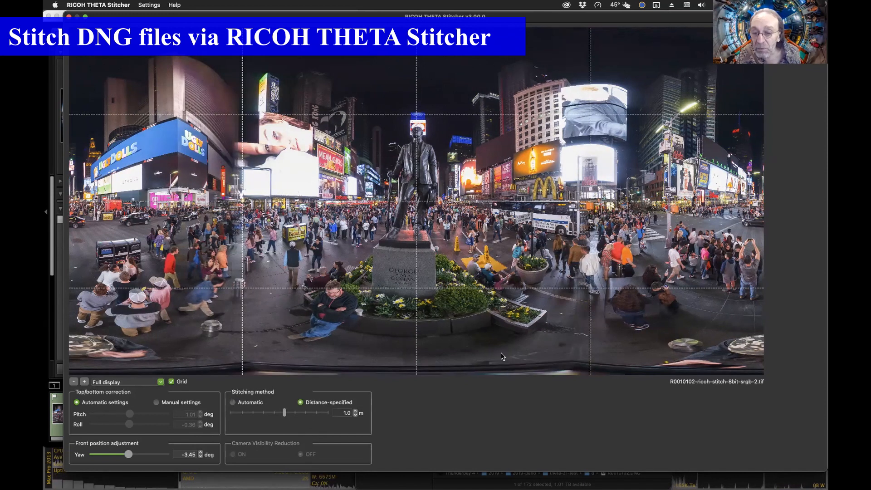
pyautogui.moveTo(285, 417); pyautogui.dragTo(274, 414)
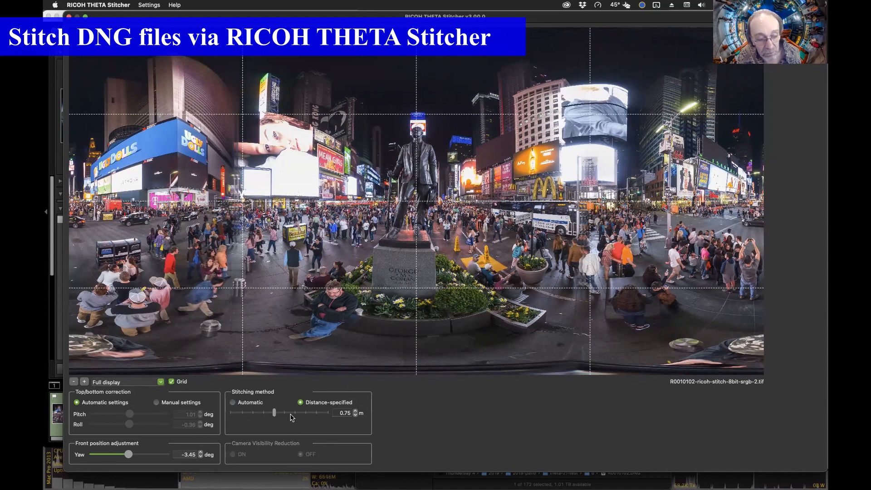
pyautogui.click(316, 413)
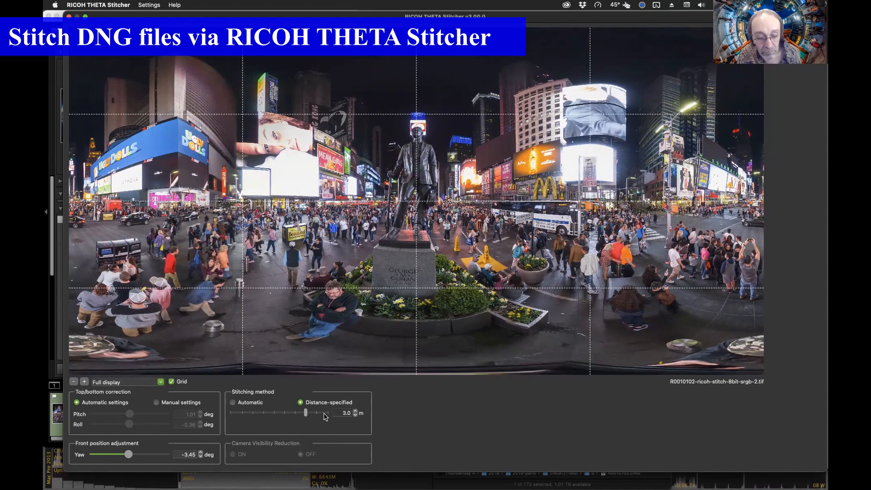
pyautogui.click(257, 404)
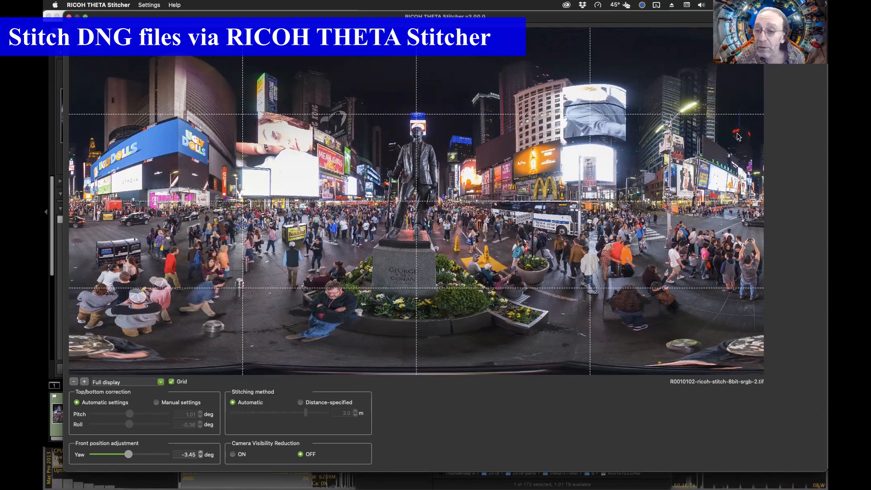
# Step: Switch to Lightroom Classic, check R0010102-ricoh-stitch-8bit-srgb-2.tif around the statue, and open it for developing
pyautogui.hotkey('ctrl', 'Down')
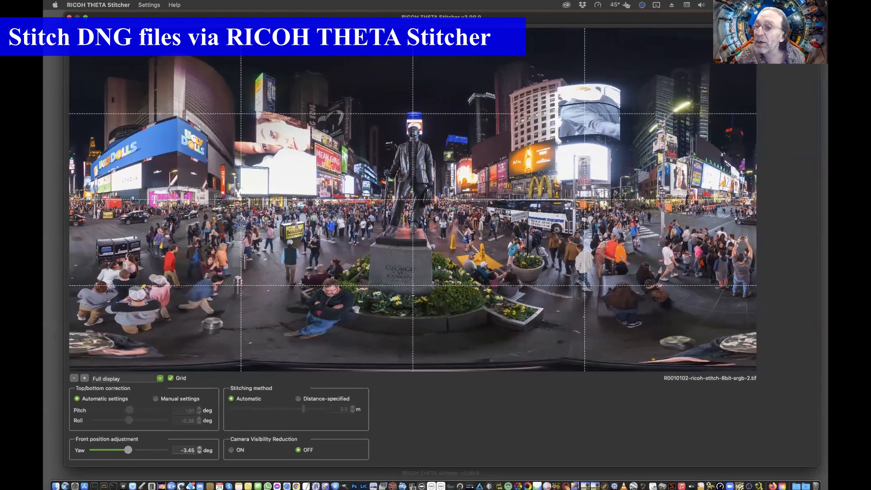
pyautogui.hotkey('ctrl', 'Down')
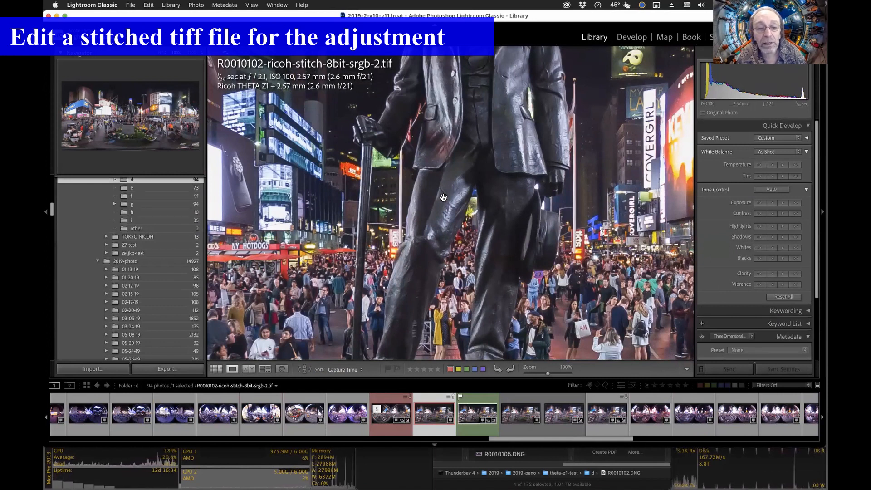
pyautogui.click(454, 200)
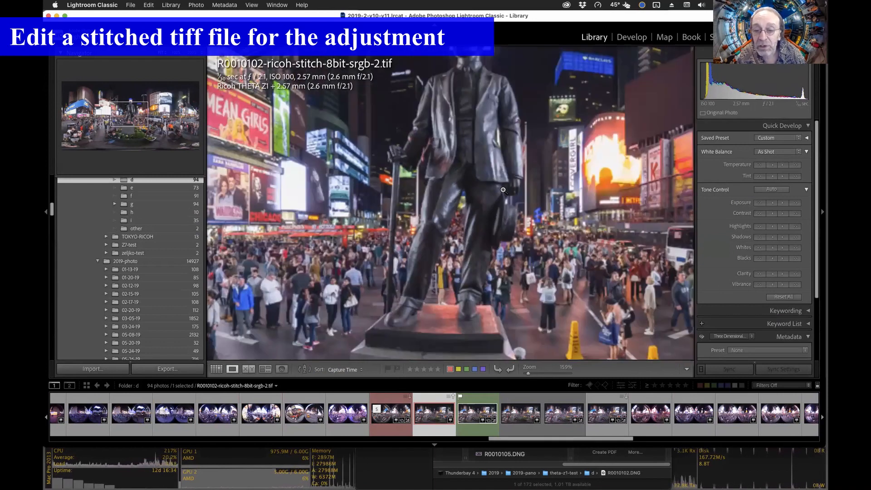
pyautogui.click(643, 38)
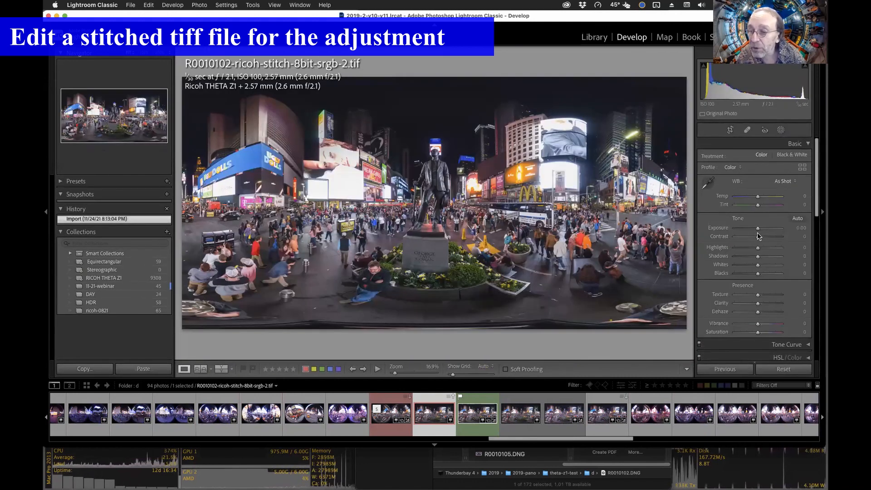
# Step: Set the stitched TIFF's clarity to +23 and saturation to +7, with highlights kept at 0
pyautogui.moveTo(757, 247); pyautogui.dragTo(753, 248)
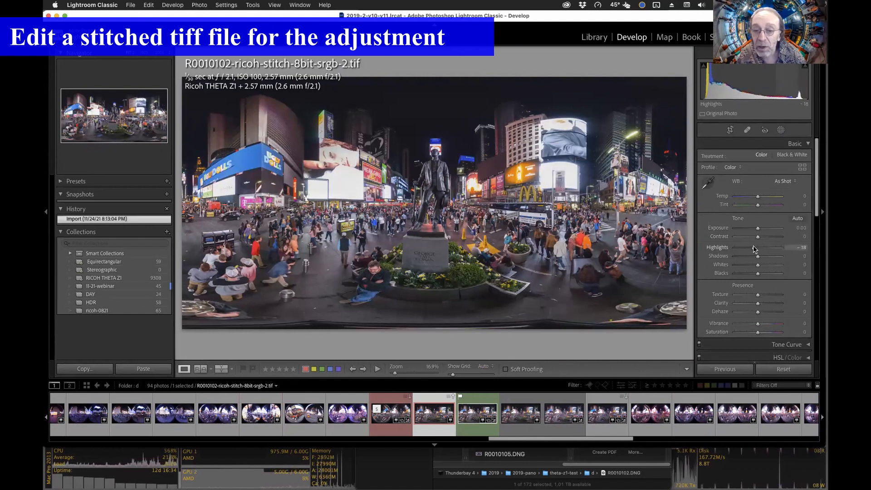
pyautogui.doubleClick(718, 247)
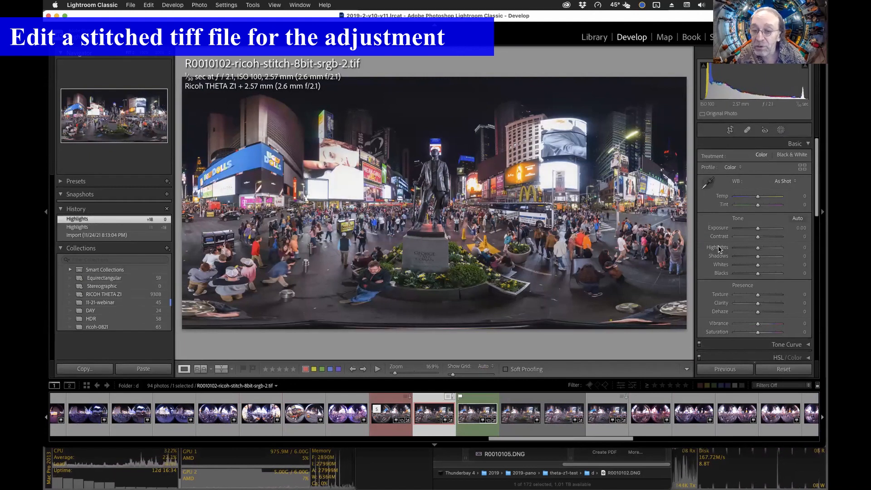
pyautogui.click(764, 303)
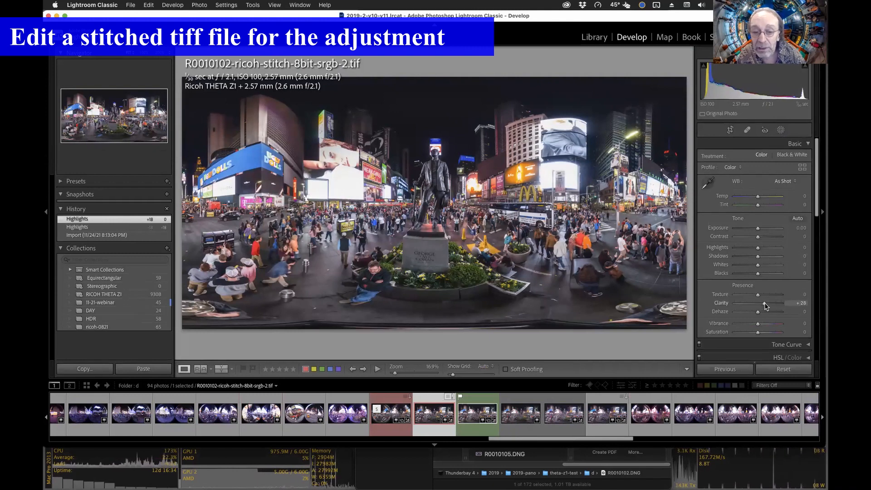
pyautogui.moveTo(765, 307); pyautogui.dragTo(764, 307)
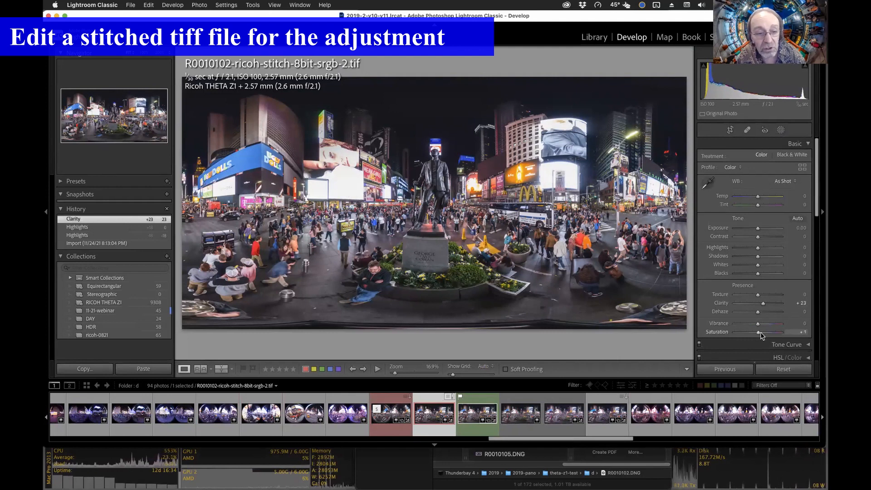
pyautogui.moveTo(761, 331); pyautogui.dragTo(760, 331)
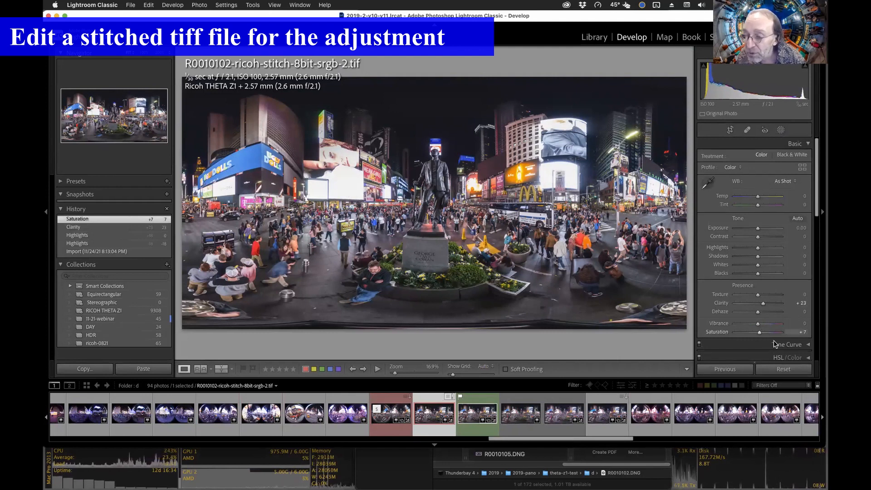
# Step: Zoom to 100% on the crosswalk crowd beside the bus and set the sharpening amount to 44
pyautogui.click(520, 225)
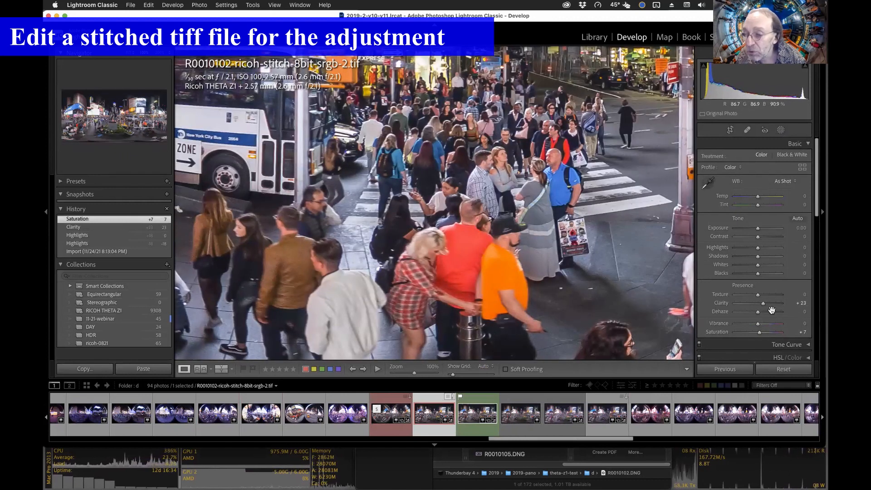
pyautogui.scroll(-3, 774, 313)
pyautogui.scroll(-2, 774, 313)
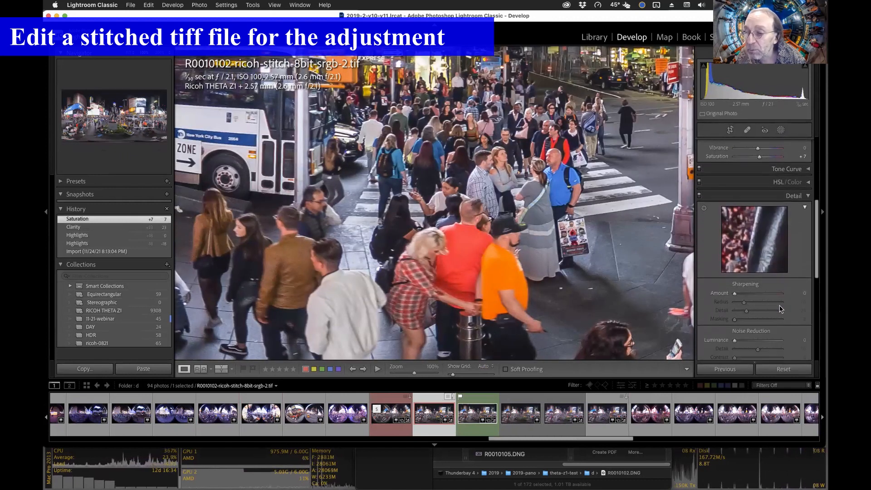
pyautogui.click(747, 293)
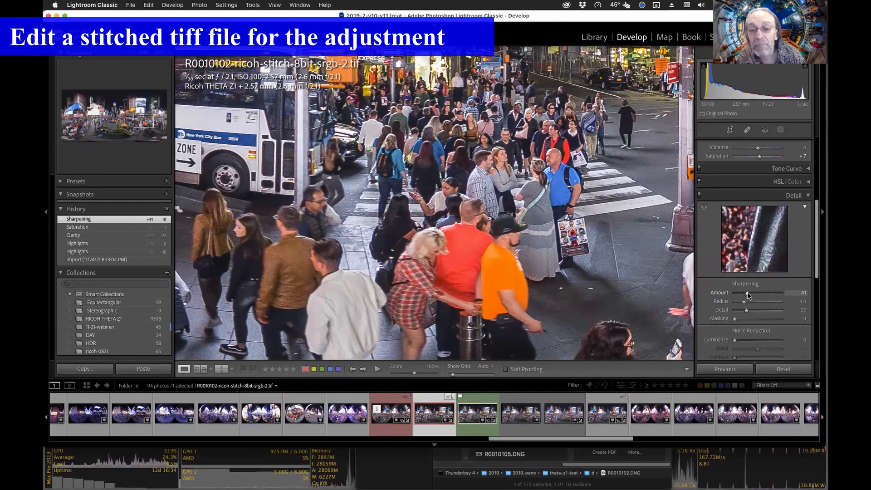
pyautogui.moveTo(748, 293); pyautogui.dragTo(749, 294)
# Step: Refine the sharpening amount to 43 while judging the effect in the grayscale preview
pyautogui.press('alt')
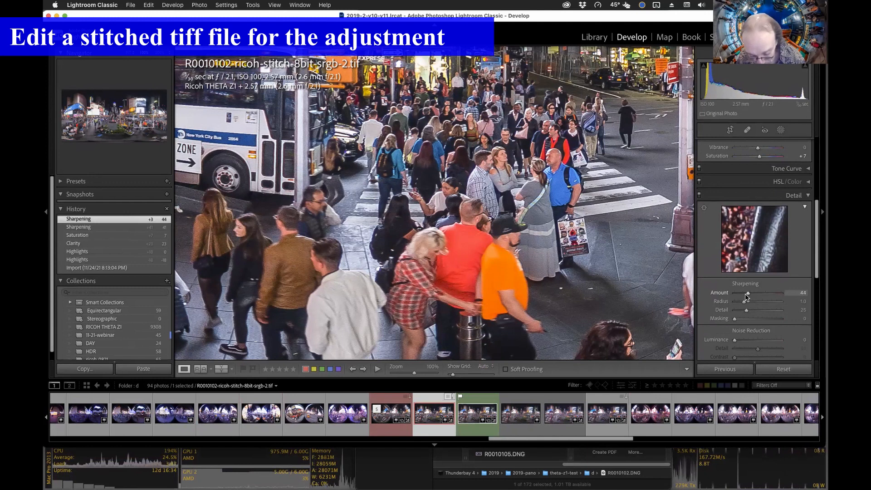
pyautogui.press('alt')
pyautogui.moveTo(748, 296); pyautogui.dragTo(768, 293)
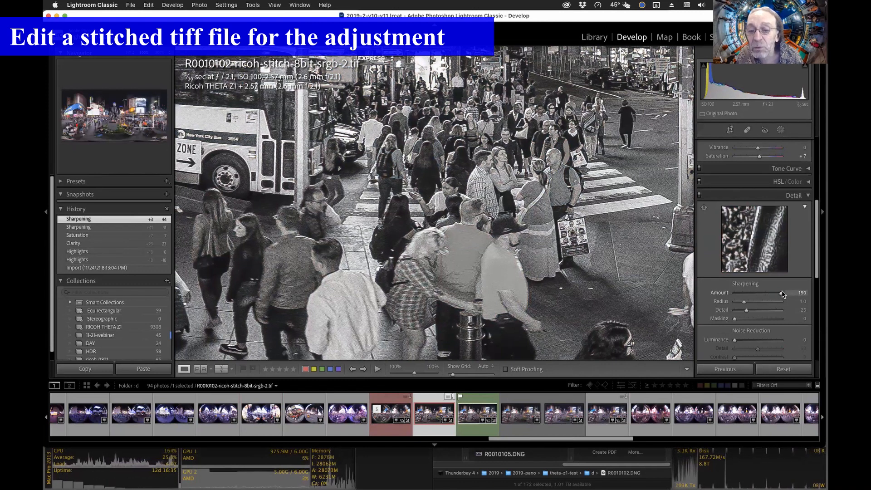
pyautogui.moveTo(782, 294); pyautogui.dragTo(744, 294)
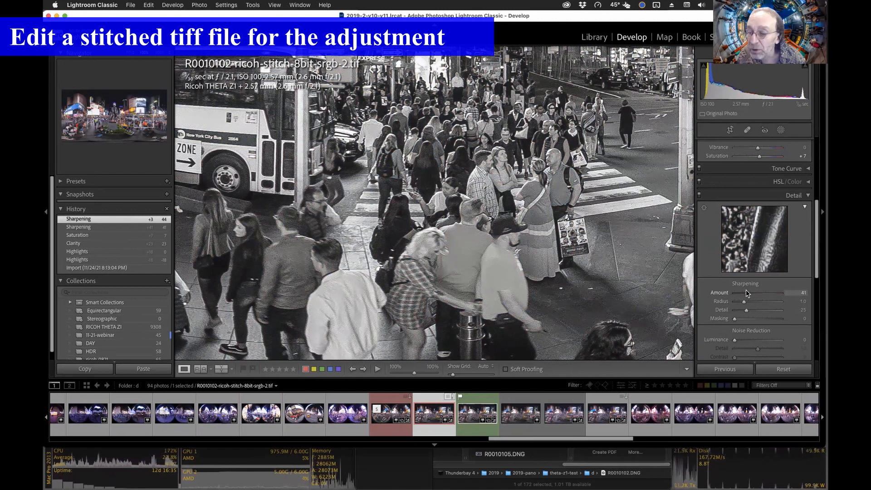
pyautogui.moveTo(749, 292)
pyautogui.mouseDown()
pyautogui.moveTo(744, 301)
pyautogui.moveTo(779, 302)
pyautogui.moveTo(734, 303)
pyautogui.mouseUp()
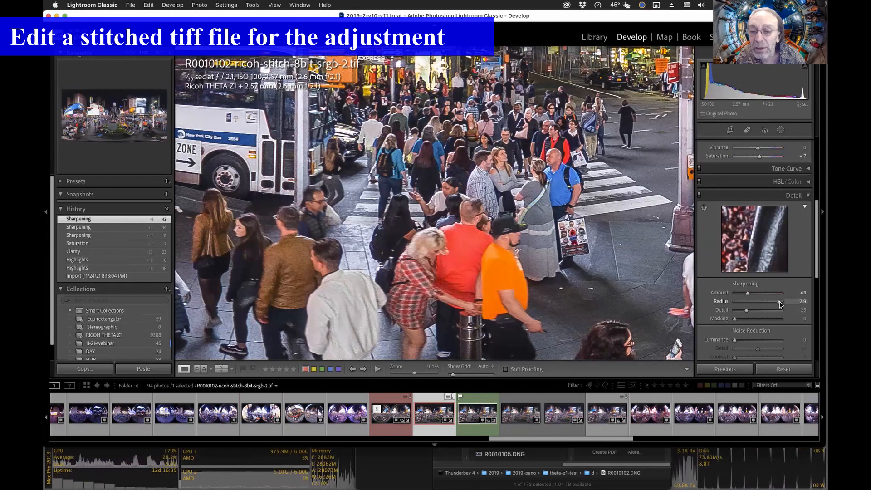
# Step: Set the sharpening radius to 1.2, detail to 37 and masking to 59
pyautogui.moveTo(780, 301); pyautogui.dragTo(753, 308)
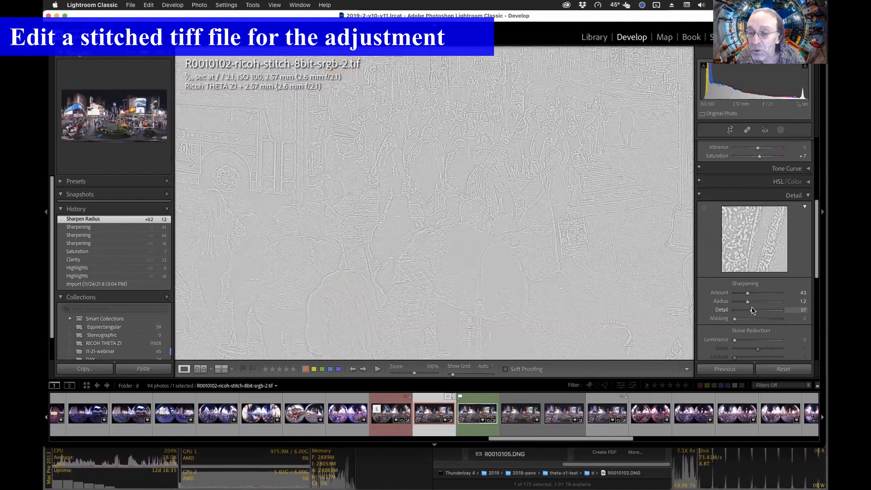
pyautogui.moveTo(753, 310)
pyautogui.mouseDown()
pyautogui.moveTo(735, 321)
pyautogui.moveTo(762, 319)
pyautogui.mouseUp()
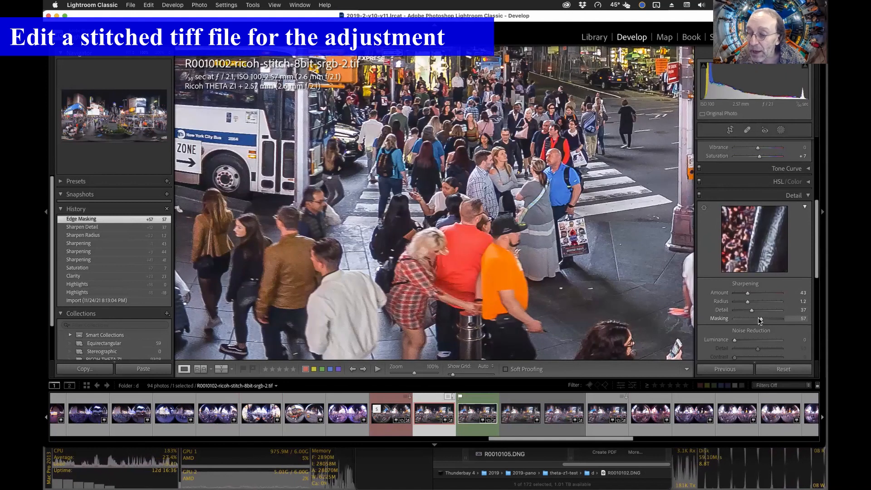
pyautogui.moveTo(761, 321); pyautogui.dragTo(762, 320)
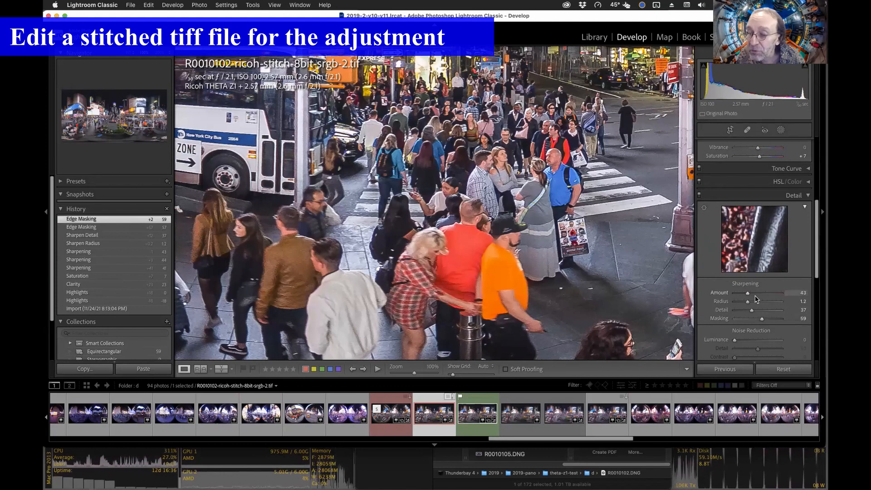
# Step: Set the sharpening amount to 49 and compare the edited crowd with the imported state in the history
pyautogui.moveTo(749, 293); pyautogui.dragTo(750, 294)
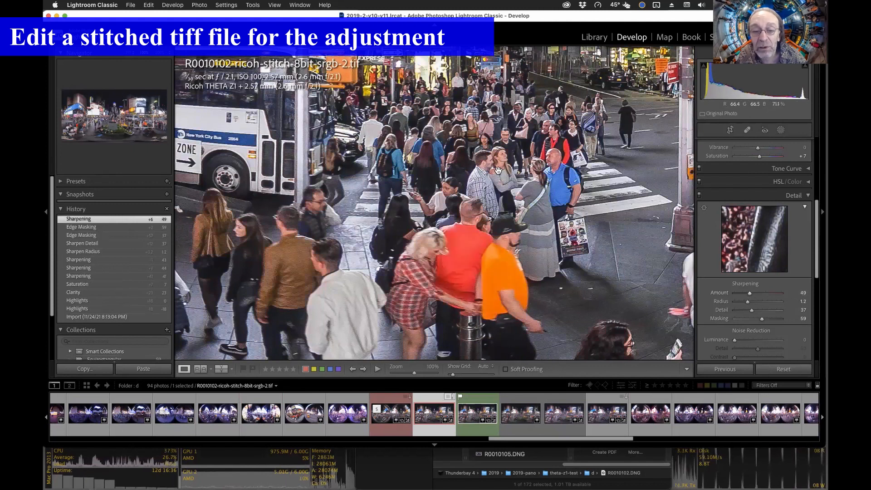
pyautogui.click(112, 317)
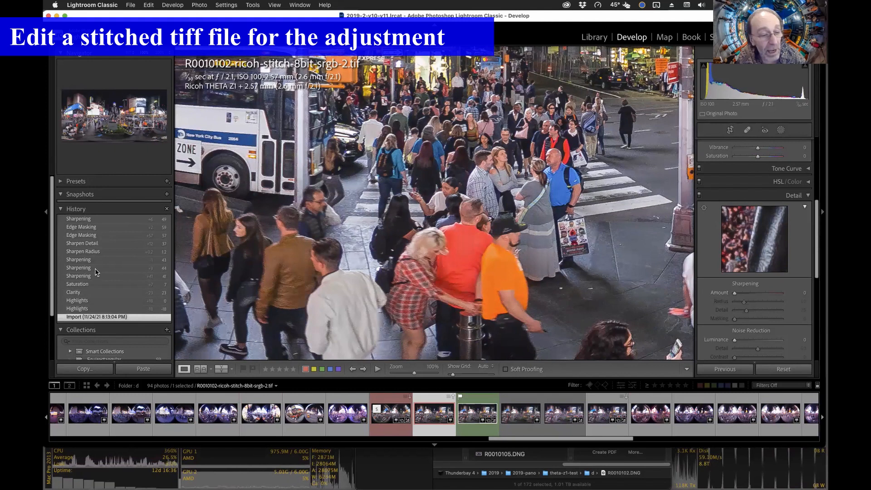
pyautogui.click(89, 222)
# Step: Zoom in on the people crouching beside the metal bollards and set the luminance noise reduction to 15
pyautogui.moveTo(415, 168); pyautogui.dragTo(473, 275)
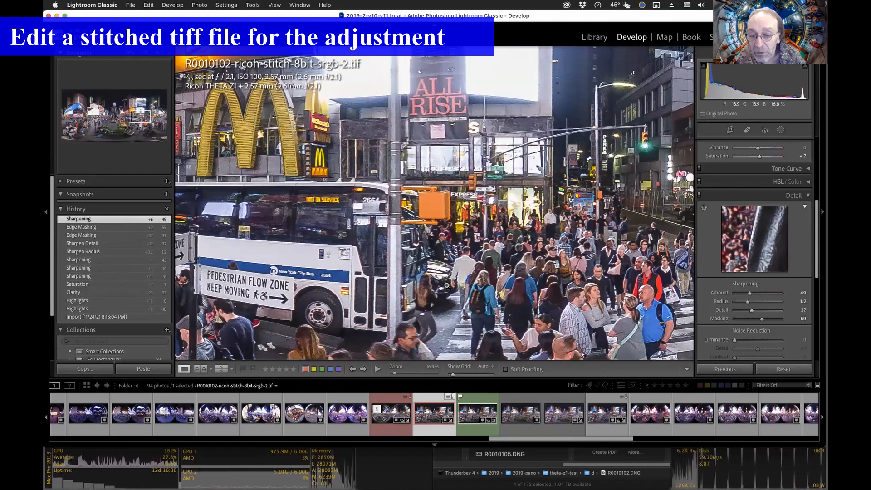
pyautogui.moveTo(398, 286); pyautogui.dragTo(413, 284)
pyautogui.click(400, 249)
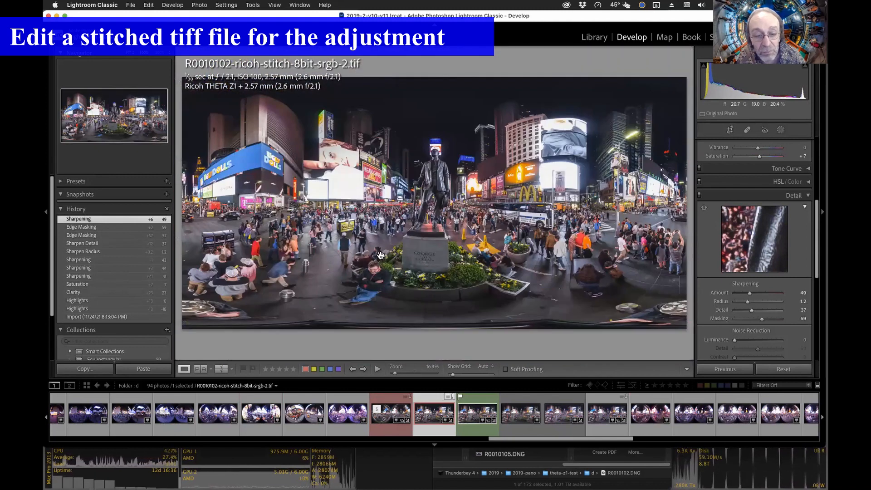
pyautogui.click(314, 251)
pyautogui.moveTo(369, 230); pyautogui.dragTo(443, 248)
pyautogui.click(781, 130)
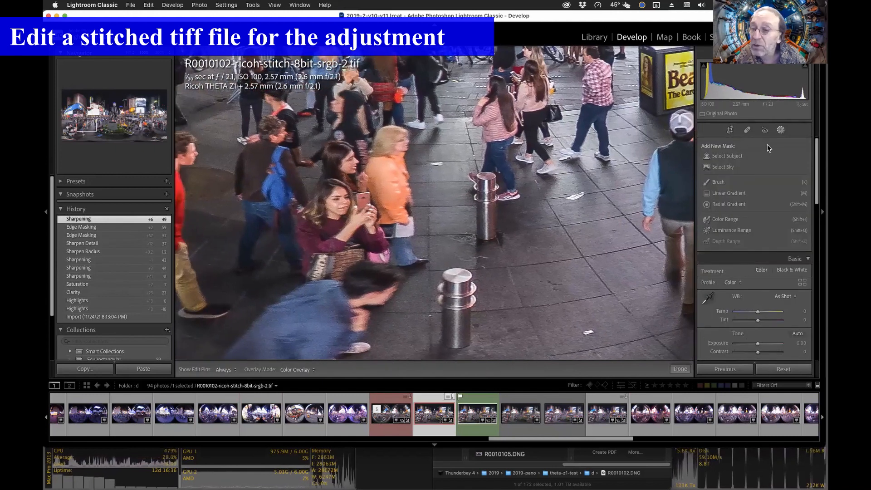
pyautogui.scroll(-15, 749, 301)
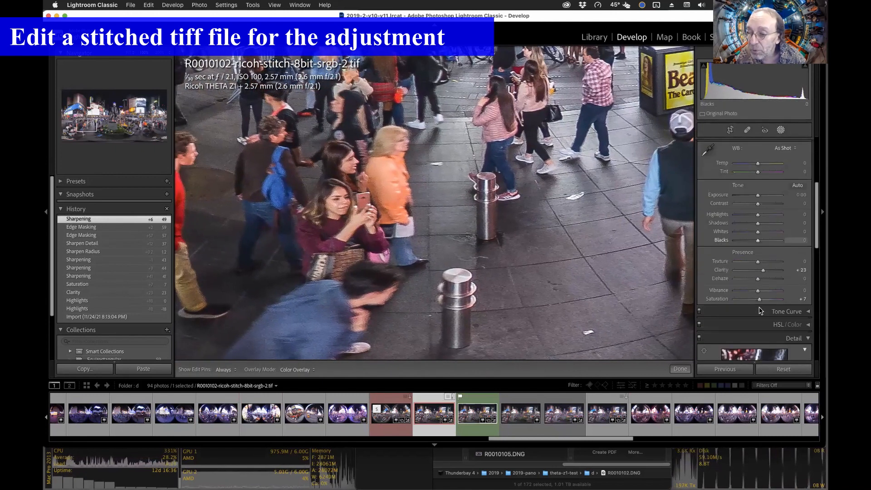
pyautogui.scroll(-2, 760, 310)
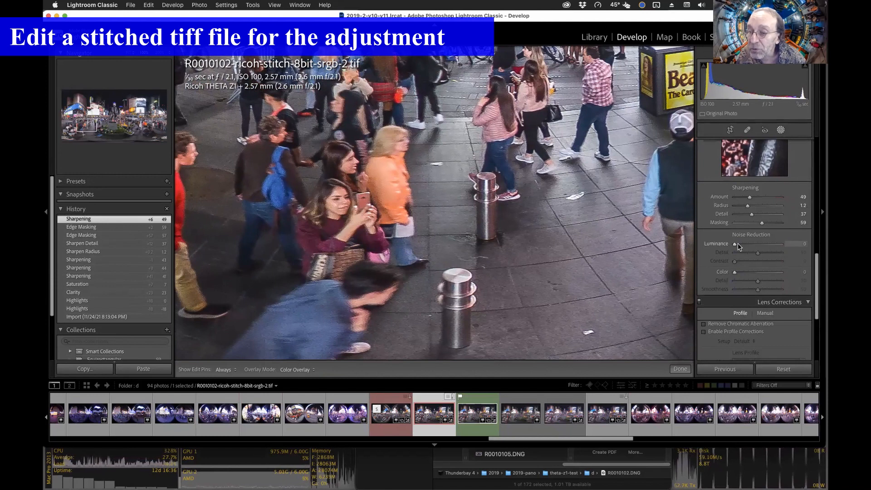
pyautogui.moveTo(739, 246); pyautogui.dragTo(742, 245)
# Step: Raise the sharpening amount to 55 to offset the noise reduction
pyautogui.press('alt')
pyautogui.press('alt')
pyautogui.moveTo(749, 199); pyautogui.dragTo(752, 200)
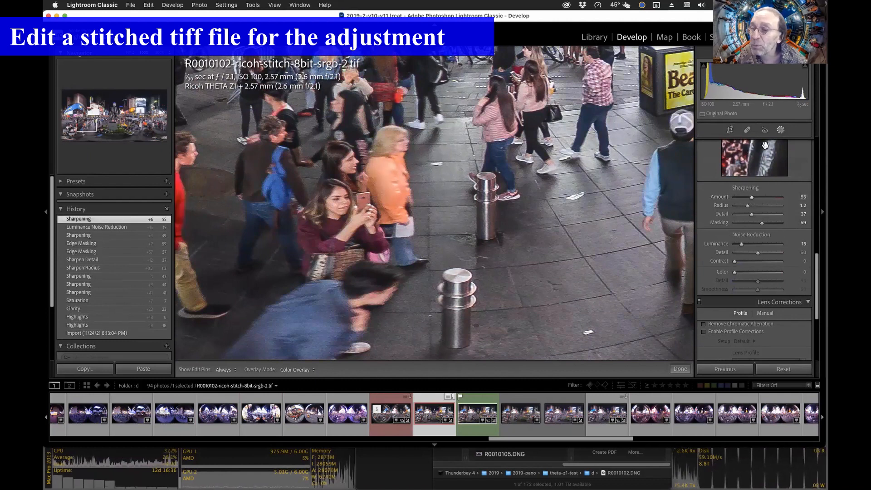
# Step: Create a brush mask with size 16 and flow 100, and paint it over the group around the woman holding the phone
pyautogui.click(781, 131)
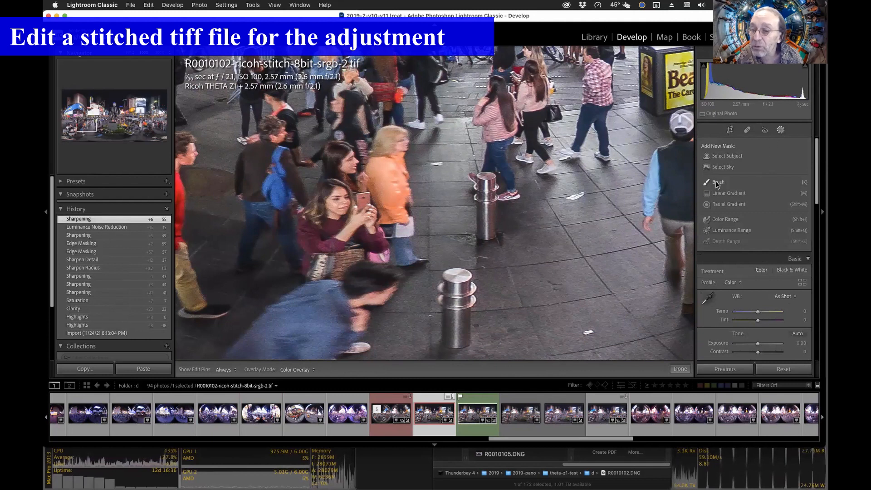
pyautogui.click(718, 183)
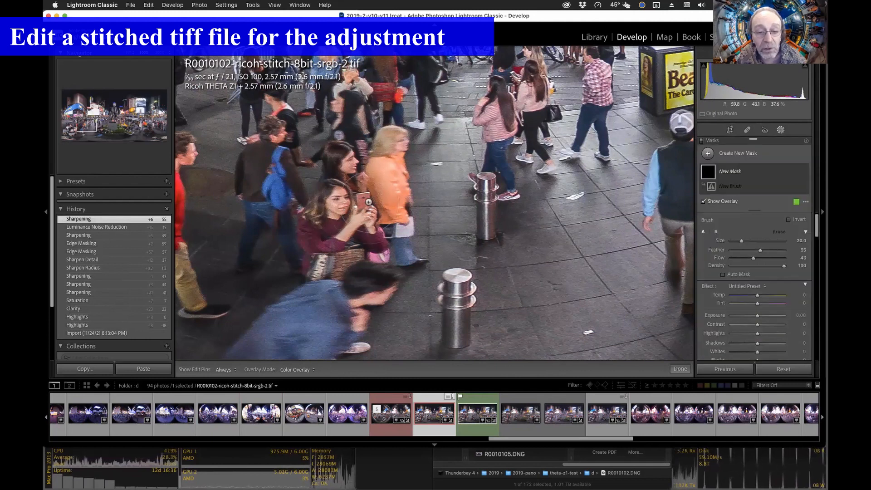
pyautogui.scroll(-3, 378, 170)
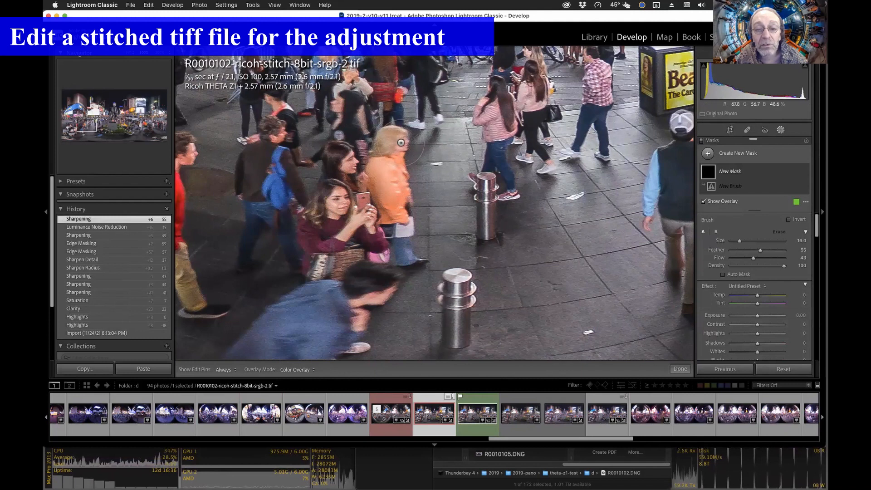
pyautogui.moveTo(400, 146)
pyautogui.mouseDown()
pyautogui.moveTo(360, 114)
pyautogui.moveTo(287, 147)
pyautogui.moveTo(317, 209)
pyautogui.moveTo(358, 239)
pyautogui.mouseUp()
pyautogui.moveTo(763, 269); pyautogui.dragTo(795, 271)
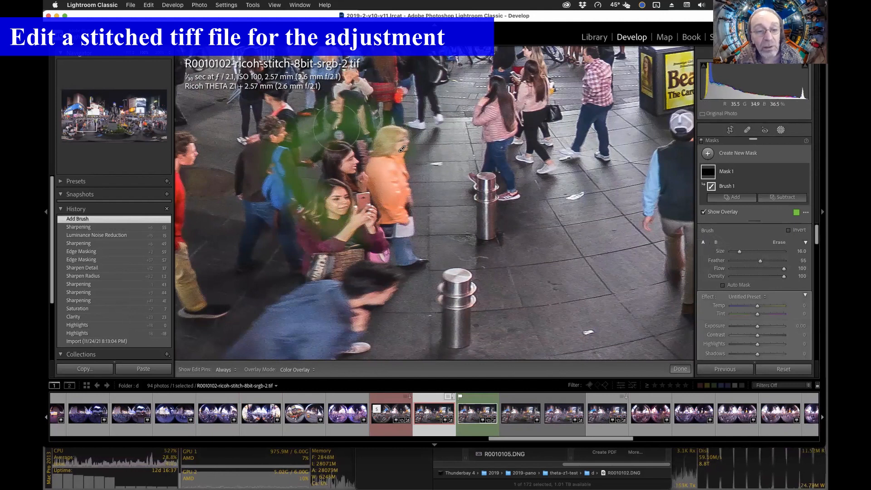
pyautogui.moveTo(355, 134)
pyautogui.mouseDown()
pyautogui.moveTo(314, 205)
pyautogui.moveTo(336, 152)
pyautogui.moveTo(320, 182)
pyautogui.moveTo(390, 254)
pyautogui.moveTo(336, 304)
pyautogui.moveTo(403, 213)
pyautogui.moveTo(354, 336)
pyautogui.moveTo(231, 177)
pyautogui.moveTo(304, 133)
pyautogui.moveTo(334, 231)
pyautogui.mouseUp()
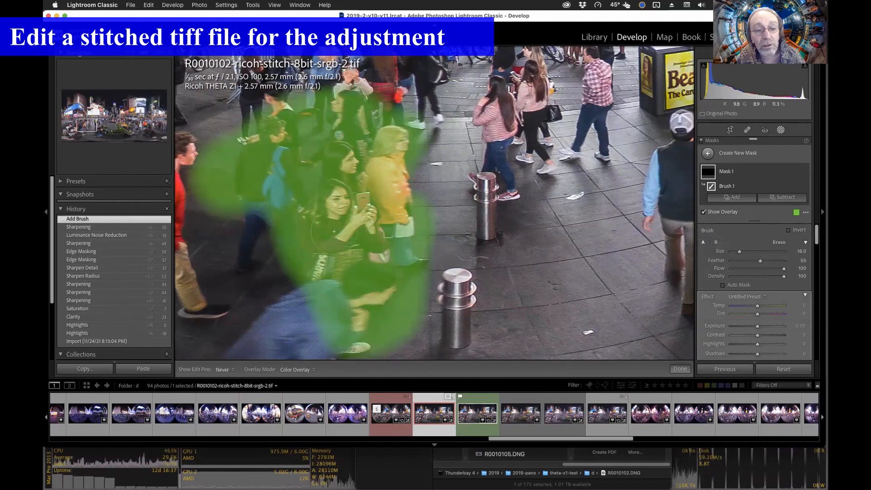
pyautogui.moveTo(397, 170)
pyautogui.mouseDown()
pyautogui.moveTo(424, 164)
pyautogui.moveTo(427, 196)
pyautogui.mouseUp()
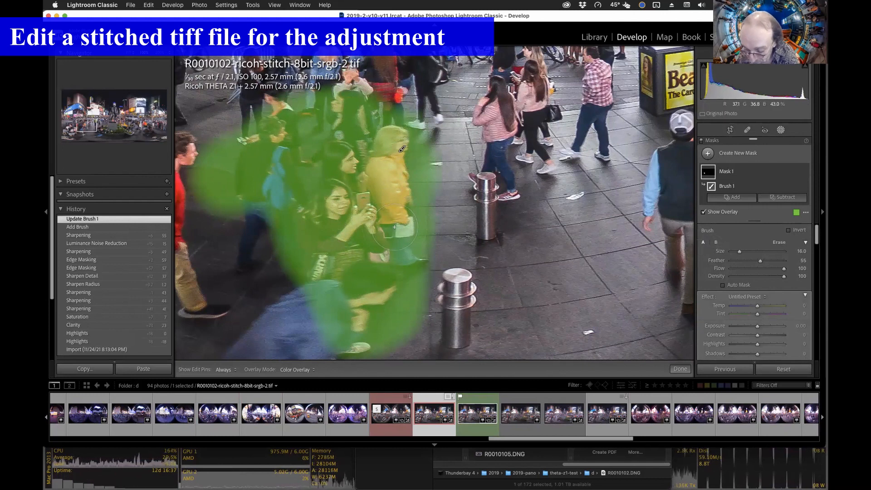
# Step: Hide the mask overlay and set the brush's noise reduction to 67
pyautogui.press('o')
pyautogui.scroll(-5, 766, 347)
pyautogui.scroll(-2, 767, 347)
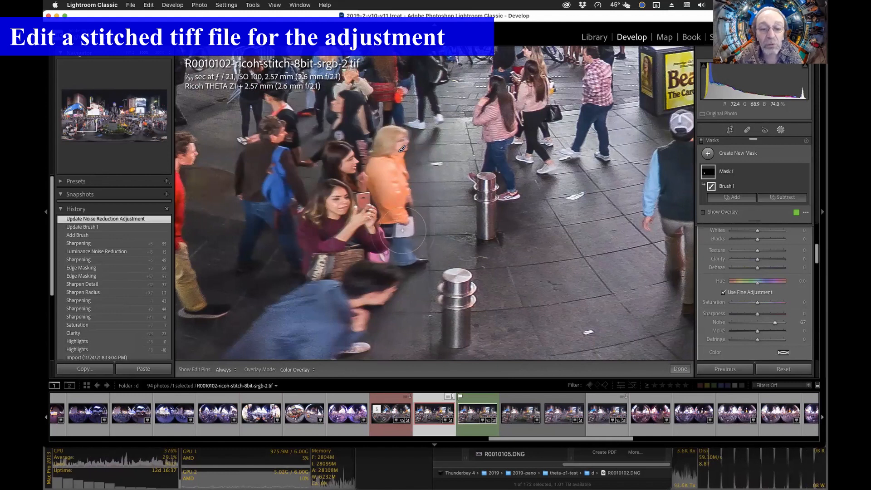
pyautogui.press('h')
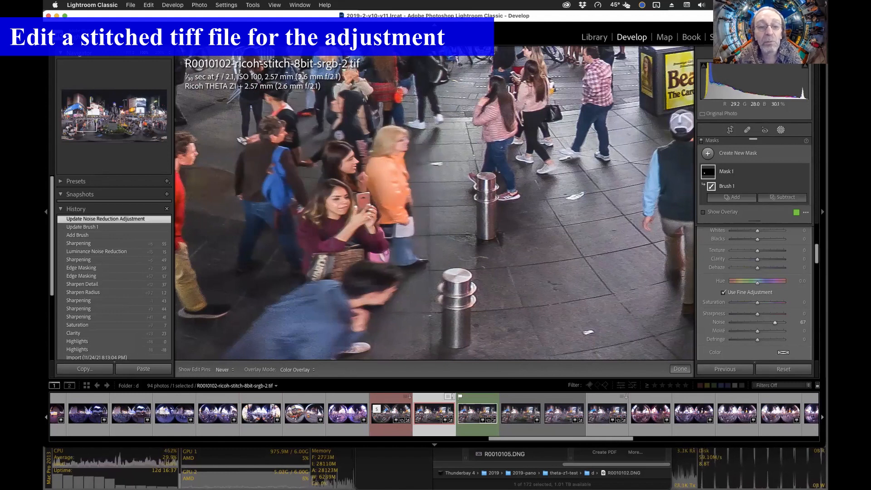
# Step: Extend the noise-reduction brush to the pedestrians behind the crouching group, toggling the edit pins to check the result
pyautogui.press('h')
pyautogui.moveTo(452, 210)
pyautogui.mouseDown()
pyautogui.moveTo(460, 236)
pyautogui.moveTo(552, 345)
pyautogui.mouseUp()
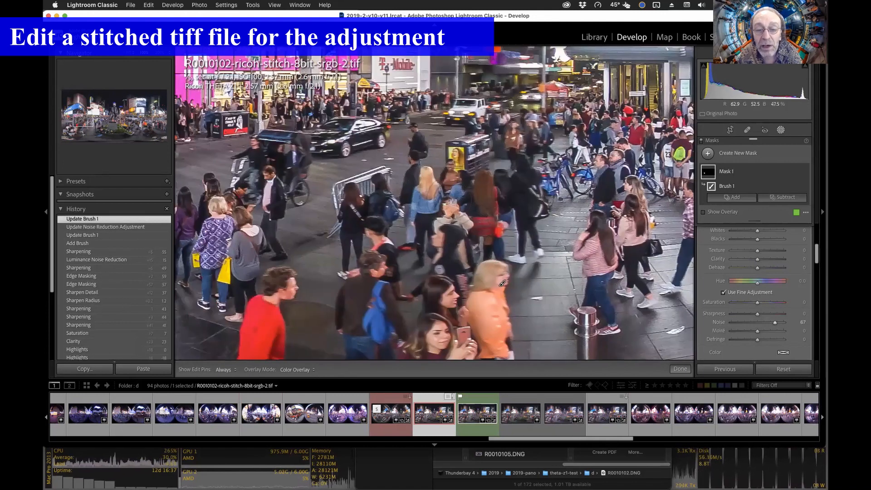
pyautogui.press('h')
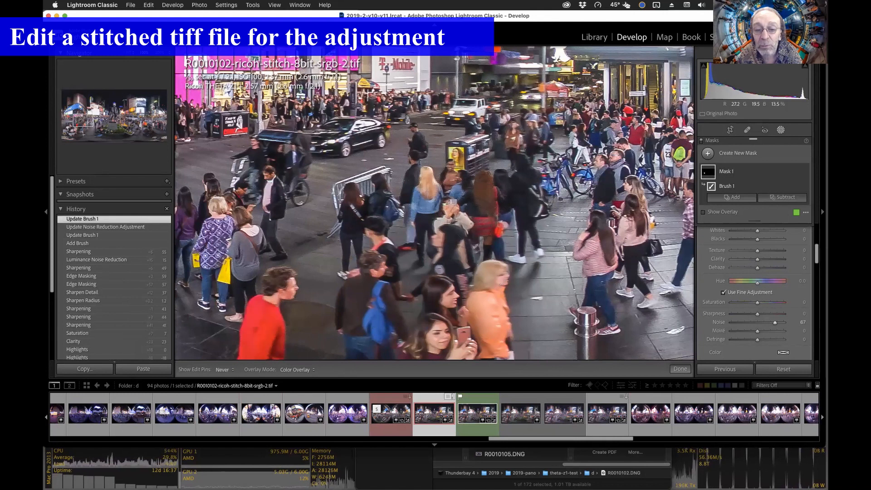
pyautogui.moveTo(428, 222); pyautogui.dragTo(437, 234)
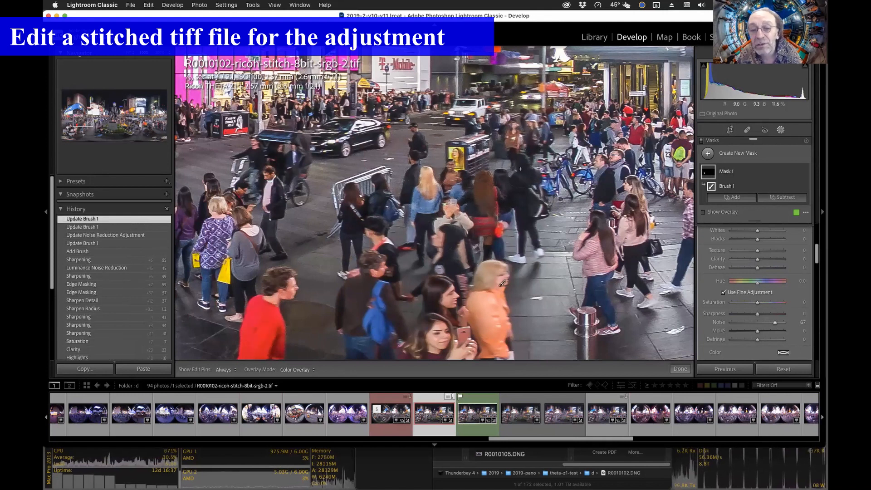
pyautogui.press('h')
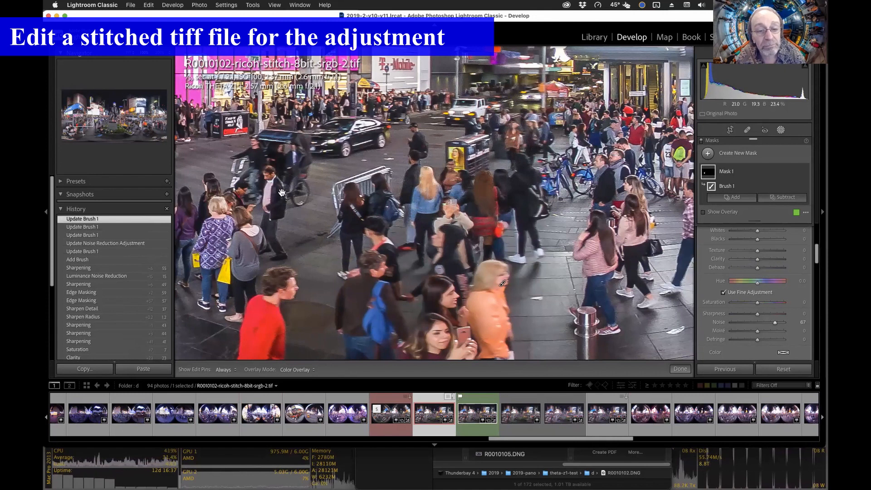
# Step: Review the whole panorama and brush more noise reduction over the pedestrians and street around the metal barricade
pyautogui.moveTo(412, 311); pyautogui.dragTo(524, 361)
pyautogui.moveTo(332, 292); pyautogui.dragTo(509, 404)
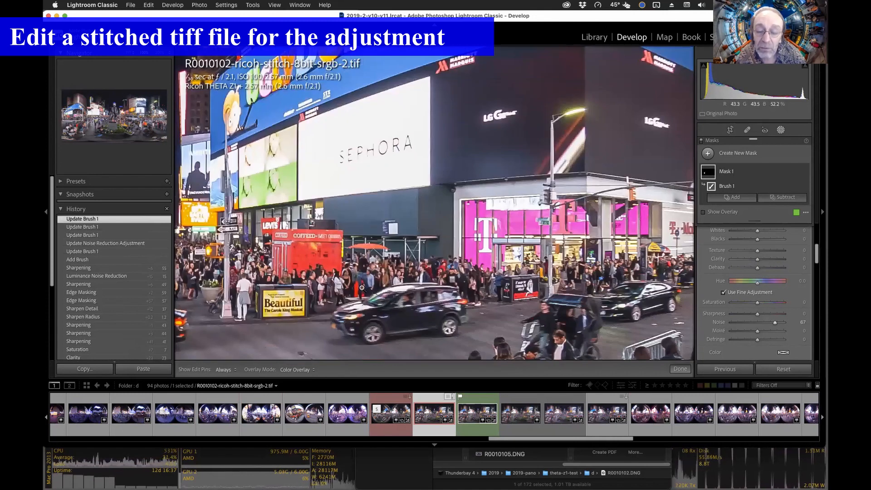
pyautogui.click(617, 261)
pyautogui.click(611, 260)
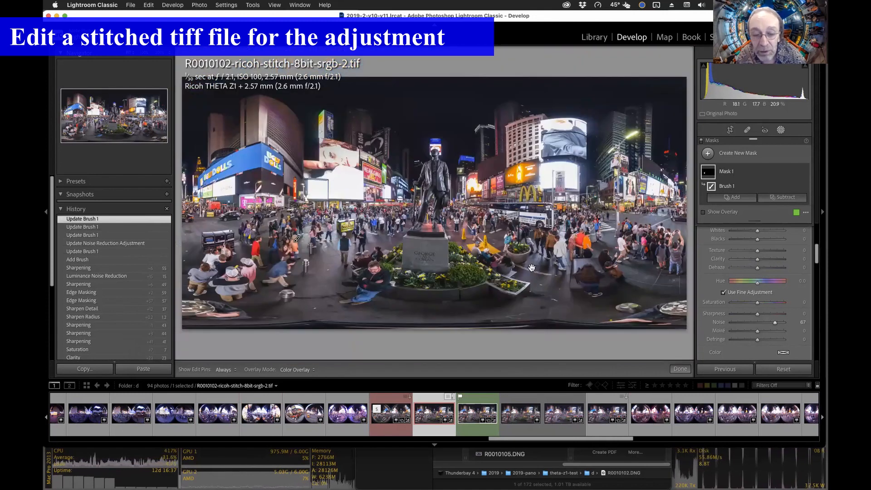
pyautogui.moveTo(543, 174); pyautogui.dragTo(388, 239)
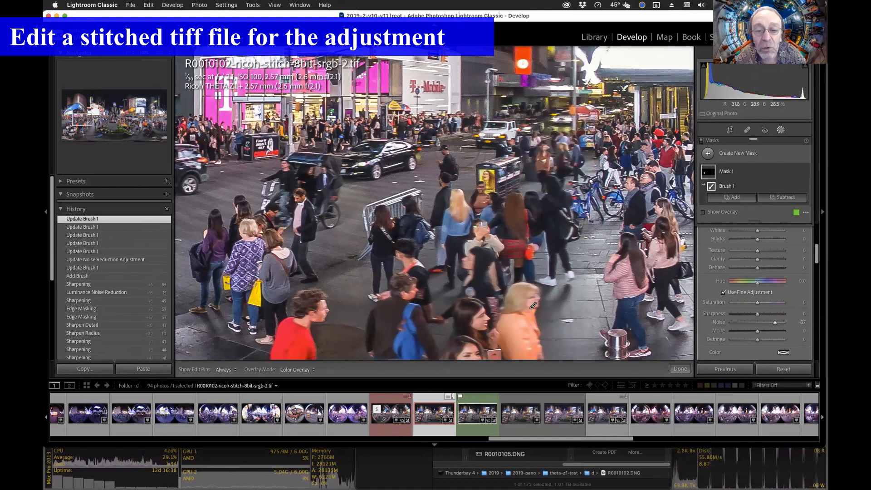
pyautogui.press('h')
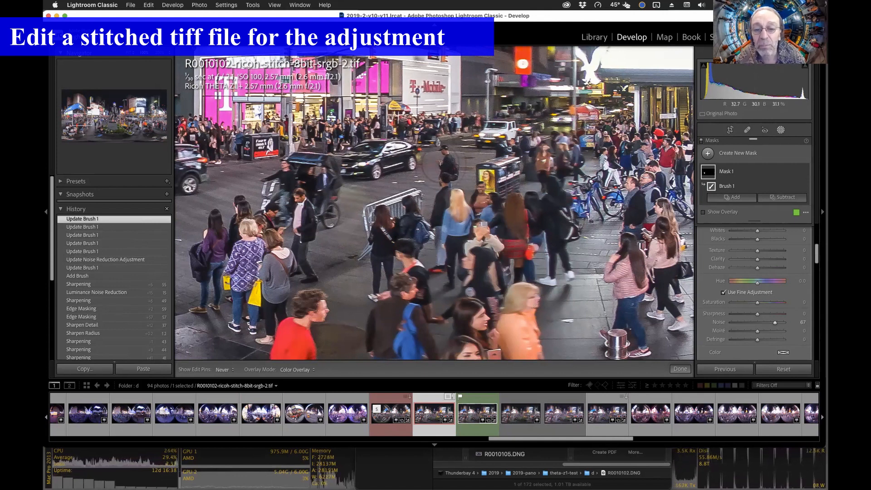
pyautogui.moveTo(473, 166)
pyautogui.mouseDown()
pyautogui.moveTo(479, 158)
pyautogui.moveTo(477, 168)
pyautogui.mouseUp()
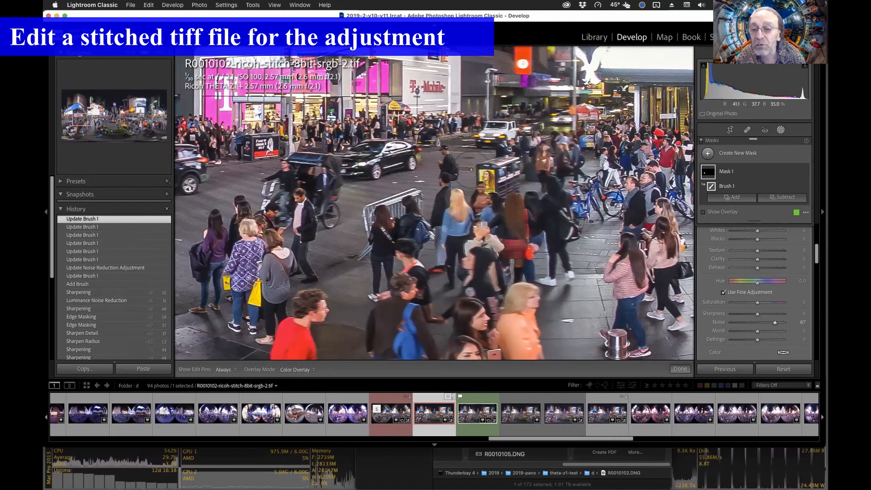
pyautogui.click(629, 177)
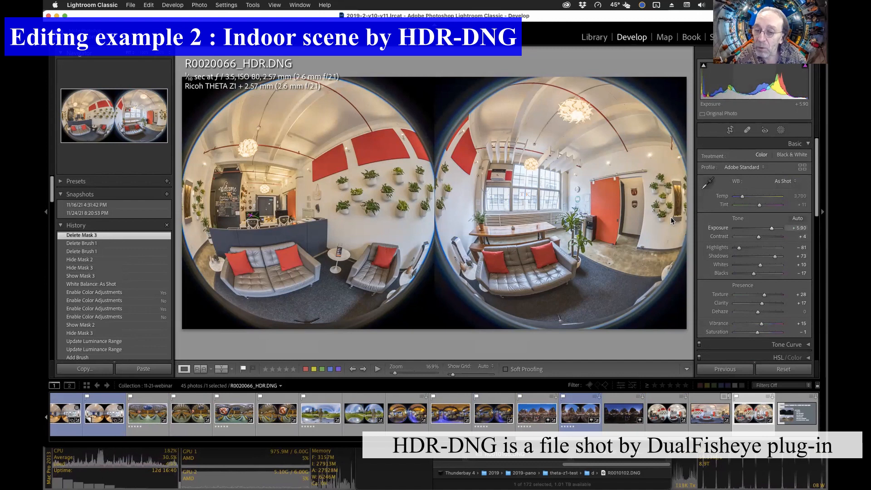
# Step: Inspect the window detail in R0020066_HDR.DNG, try an exposure of +3.10, and restore the previous history state
pyautogui.click(514, 195)
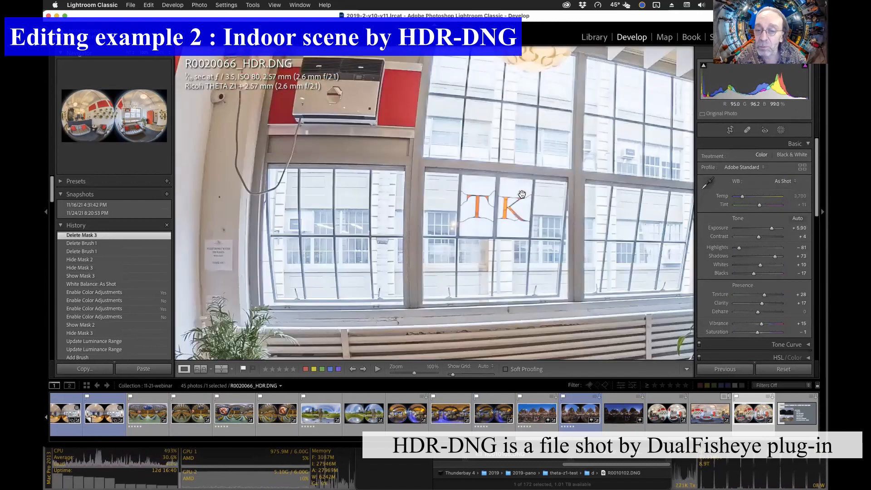
pyautogui.click(660, 213)
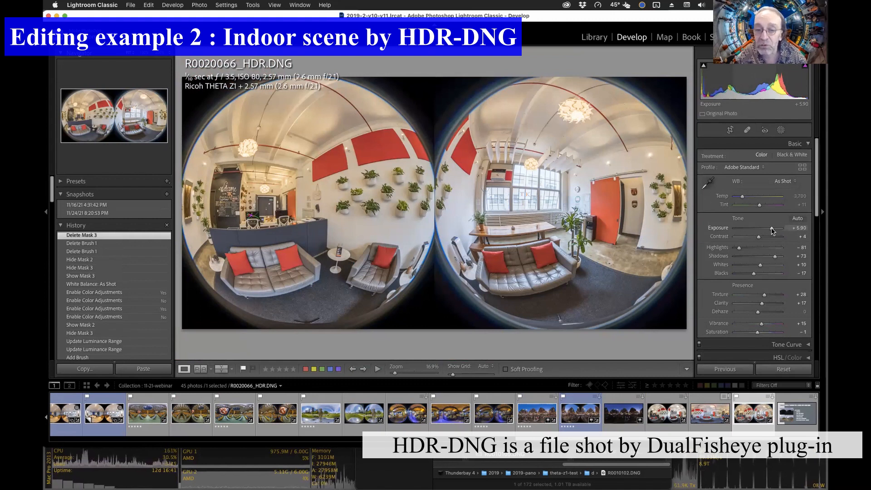
pyautogui.moveTo(775, 230)
pyautogui.mouseDown()
pyautogui.moveTo(753, 230)
pyautogui.moveTo(766, 230)
pyautogui.mouseUp()
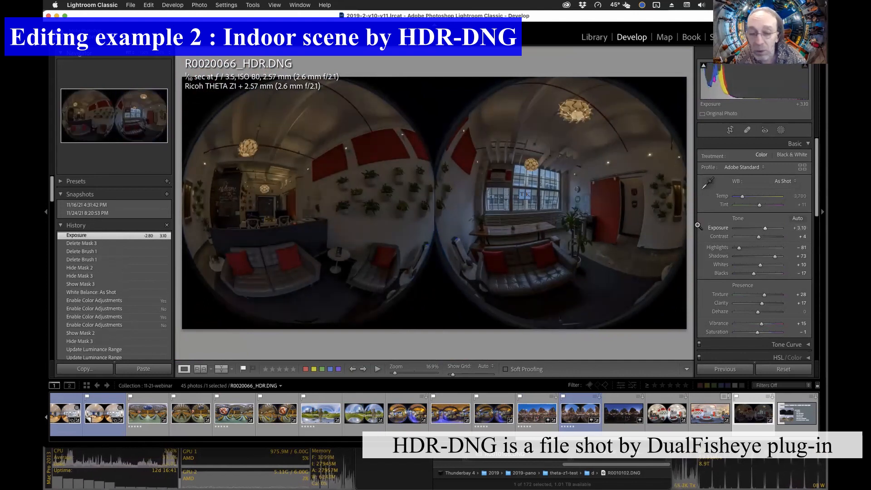
pyautogui.click(93, 244)
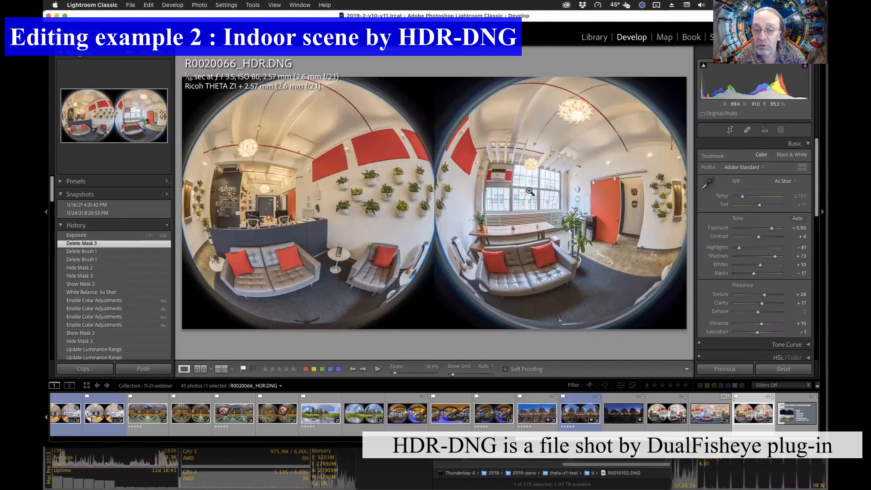
# Step: Create a new brush mask and paint it over the window panes above the wooden table
pyautogui.click(781, 131)
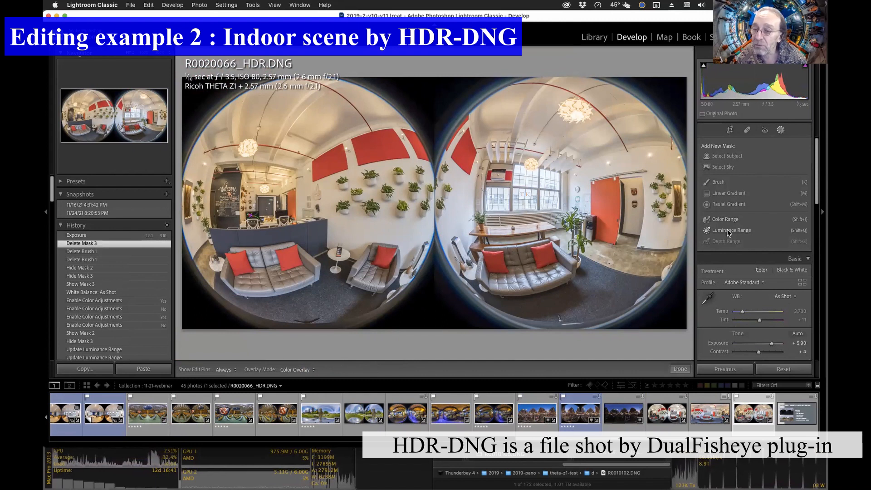
pyautogui.click(718, 183)
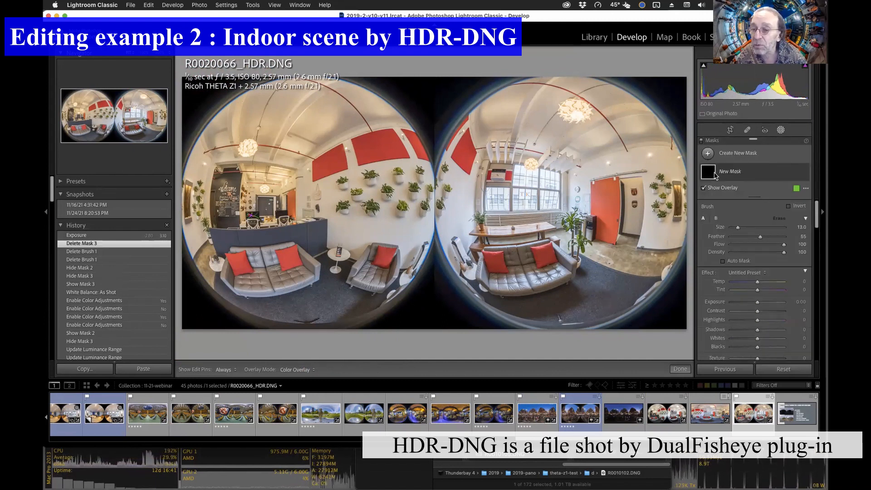
pyautogui.click(539, 187)
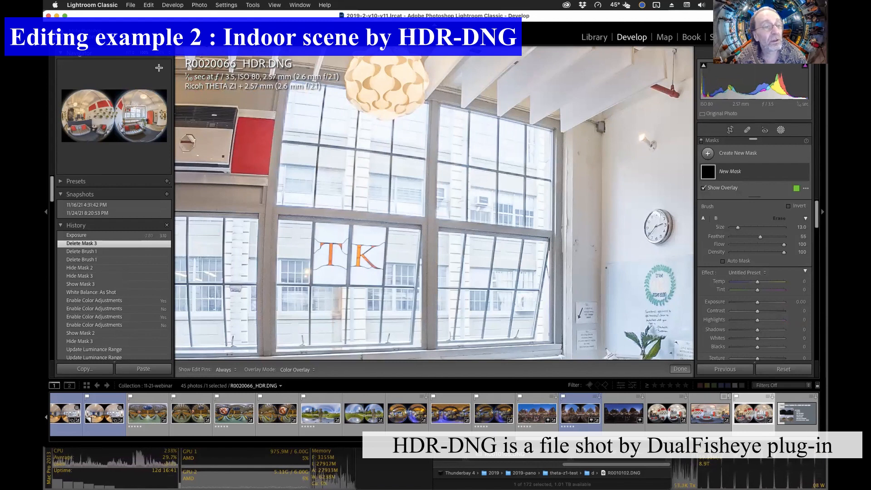
pyautogui.click(169, 57)
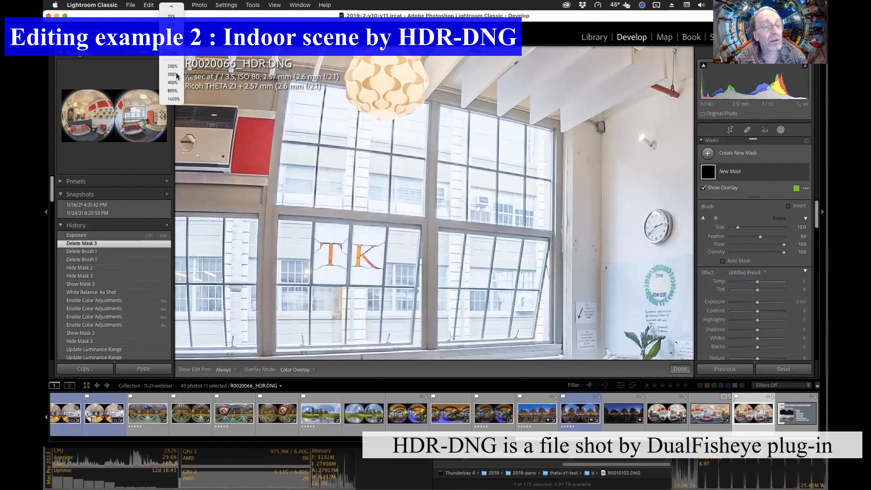
pyautogui.click(172, 32)
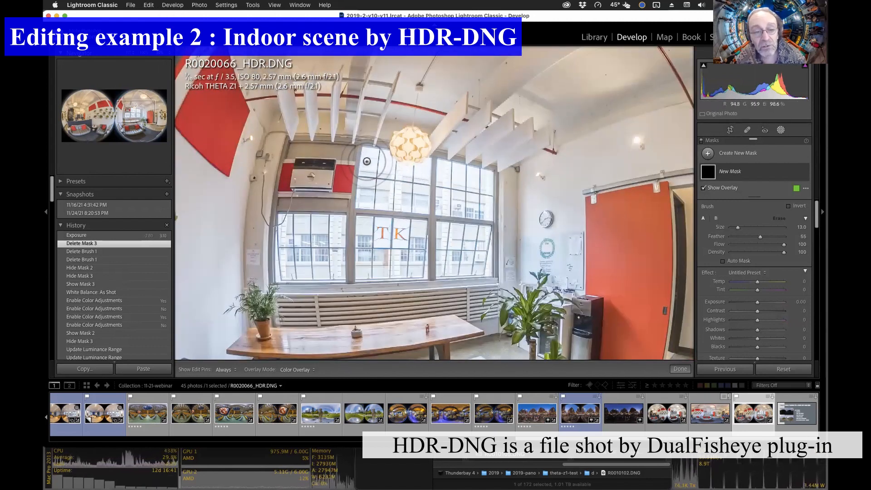
pyautogui.moveTo(374, 165)
pyautogui.mouseDown()
pyautogui.moveTo(483, 179)
pyautogui.moveTo(487, 260)
pyautogui.moveTo(288, 272)
pyautogui.moveTo(286, 210)
pyautogui.moveTo(378, 234)
pyautogui.moveTo(485, 241)
pyautogui.moveTo(381, 202)
pyautogui.moveTo(342, 202)
pyautogui.moveTo(393, 192)
pyautogui.moveTo(351, 164)
pyautogui.moveTo(363, 153)
pyautogui.moveTo(481, 177)
pyautogui.mouseUp()
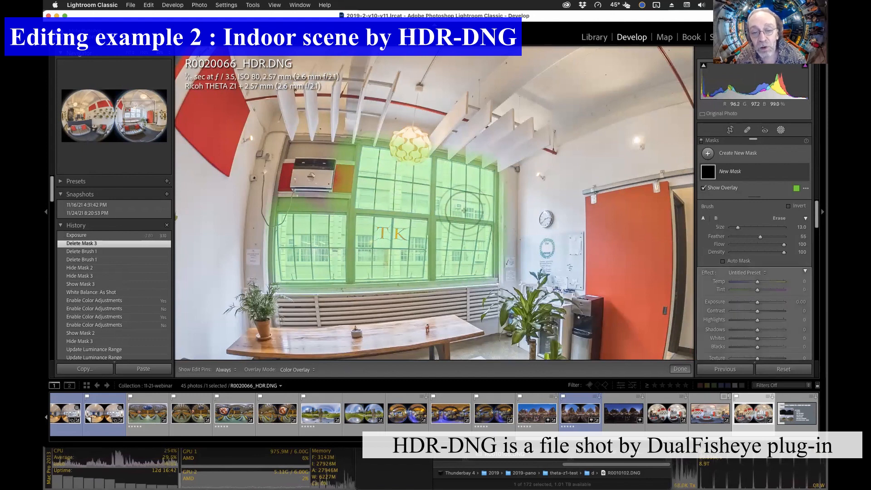
pyautogui.click(438, 221)
pyautogui.click(475, 203)
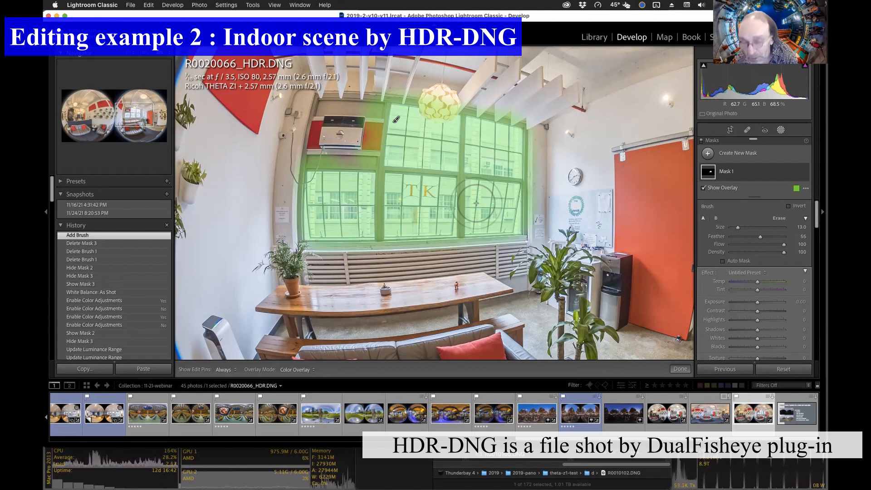
# Step: Hide the mask overlay and set the window mask's exposure to -1.53, temp to 30 and tint to 8
pyautogui.press('o')
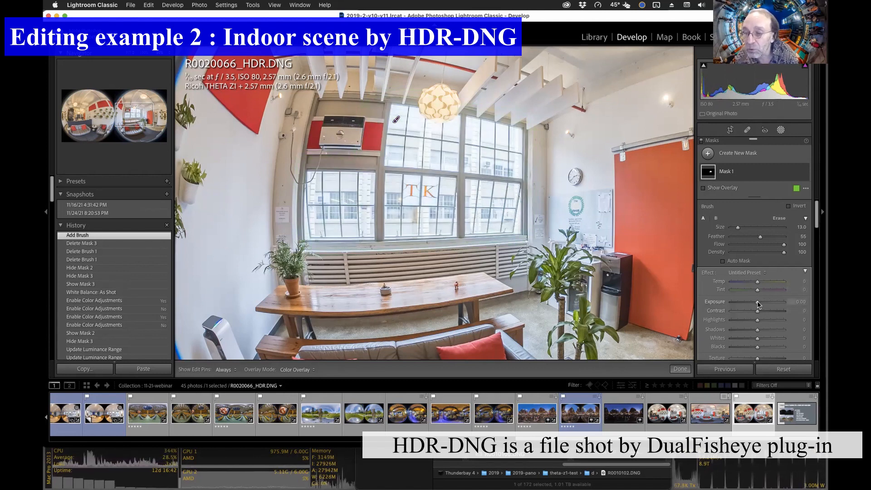
pyautogui.moveTo(755, 304); pyautogui.dragTo(751, 305)
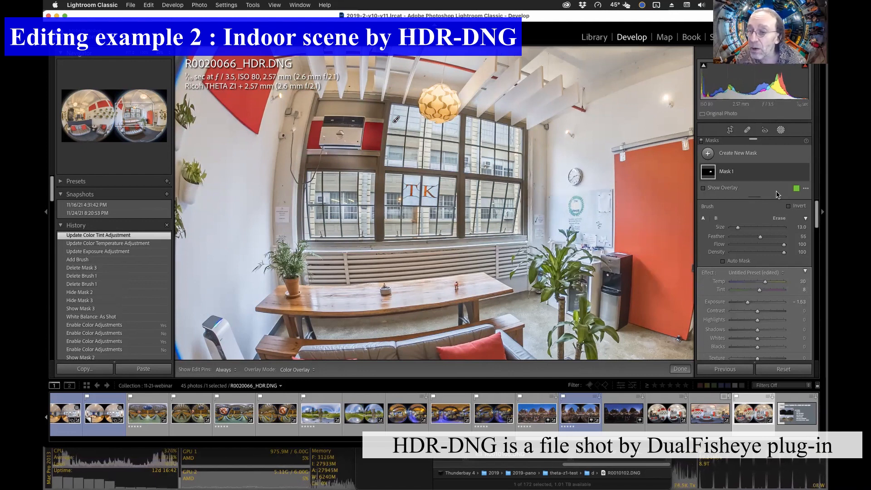
# Step: Display the mask as White on Black and brush over the remaining gaps inside the window area
pyautogui.click(704, 188)
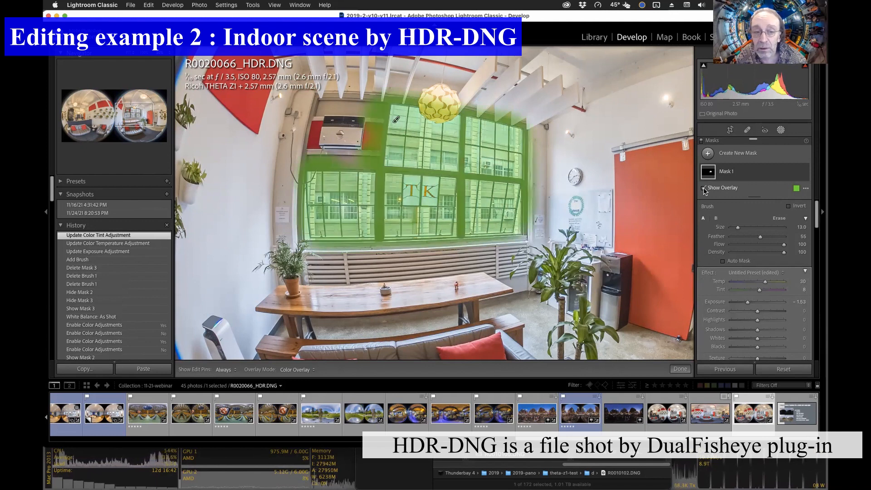
pyautogui.click(307, 370)
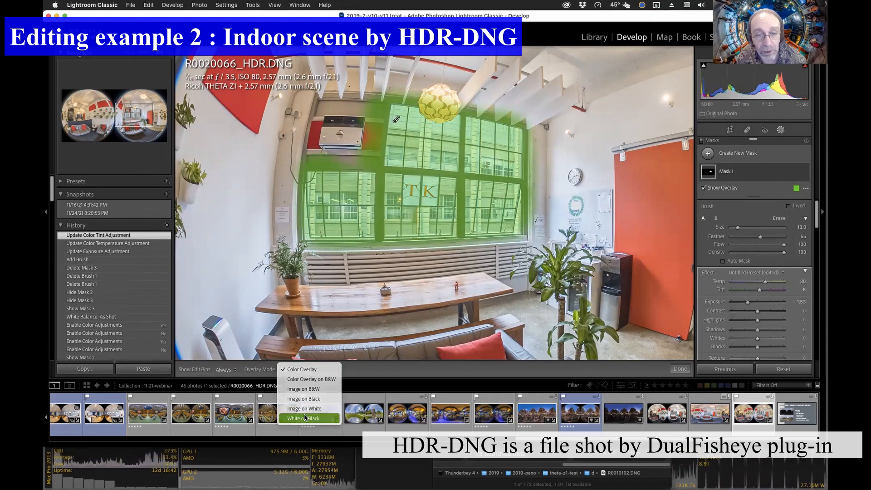
pyautogui.click(305, 416)
pyautogui.moveTo(361, 209)
pyautogui.mouseDown()
pyautogui.moveTo(484, 202)
pyautogui.moveTo(478, 153)
pyautogui.moveTo(424, 171)
pyautogui.moveTo(438, 209)
pyautogui.moveTo(455, 167)
pyautogui.moveTo(482, 155)
pyautogui.moveTo(484, 174)
pyautogui.moveTo(385, 157)
pyautogui.moveTo(408, 141)
pyautogui.moveTo(401, 132)
pyautogui.moveTo(389, 190)
pyautogui.moveTo(331, 205)
pyautogui.moveTo(360, 214)
pyautogui.moveTo(417, 207)
pyautogui.moveTo(438, 171)
pyautogui.moveTo(421, 158)
pyautogui.moveTo(402, 202)
pyautogui.moveTo(482, 174)
pyautogui.mouseUp()
pyautogui.press('h')
pyautogui.moveTo(339, 208); pyautogui.dragTo(338, 208)
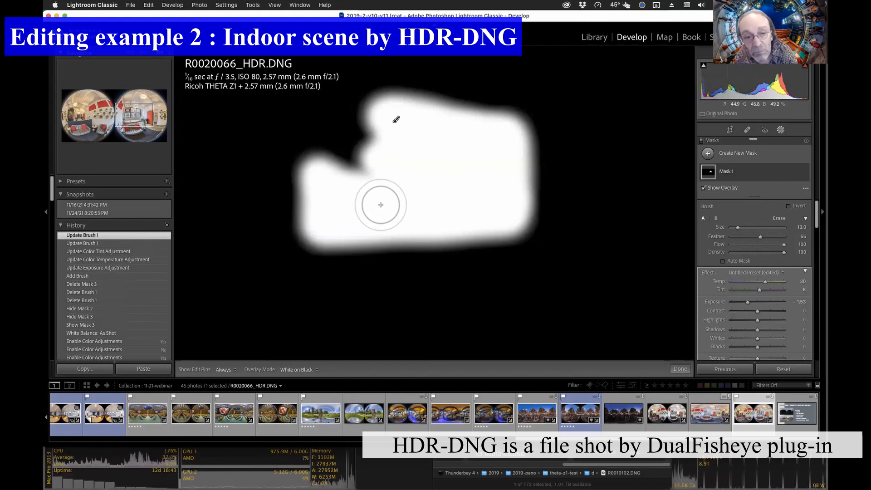
# Step: Hide the mask overlay and set its mode back to Color Overlay
pyautogui.press('o')
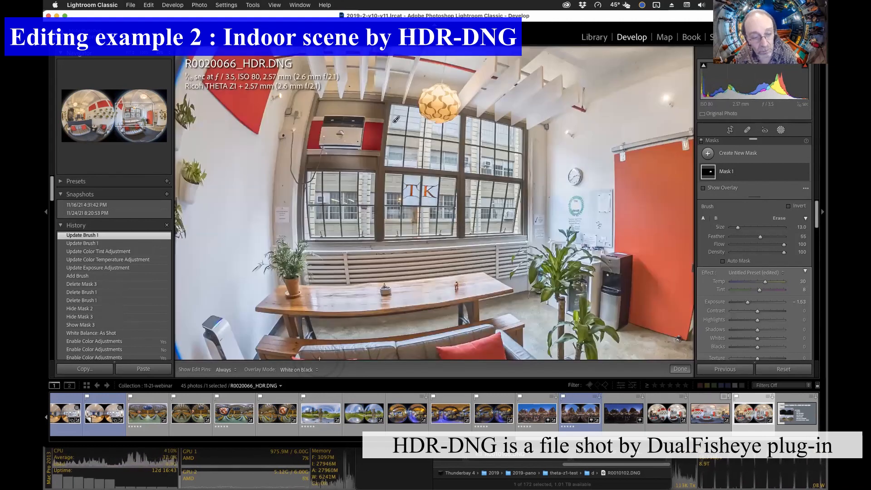
pyautogui.click(305, 370)
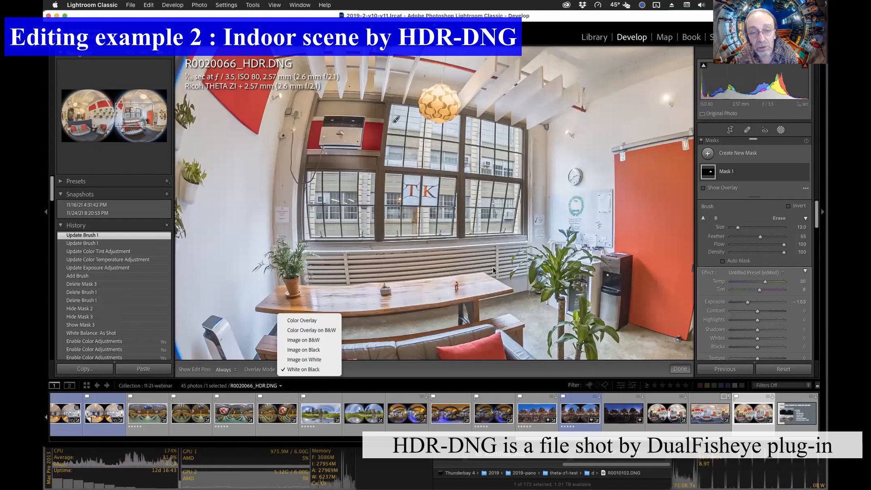
pyautogui.click(300, 319)
# Step: Erase the mask spill from the wall beside the window's clock-side edge, using an eraser of size 7 and 6 with feather 25
pyautogui.press('alt')
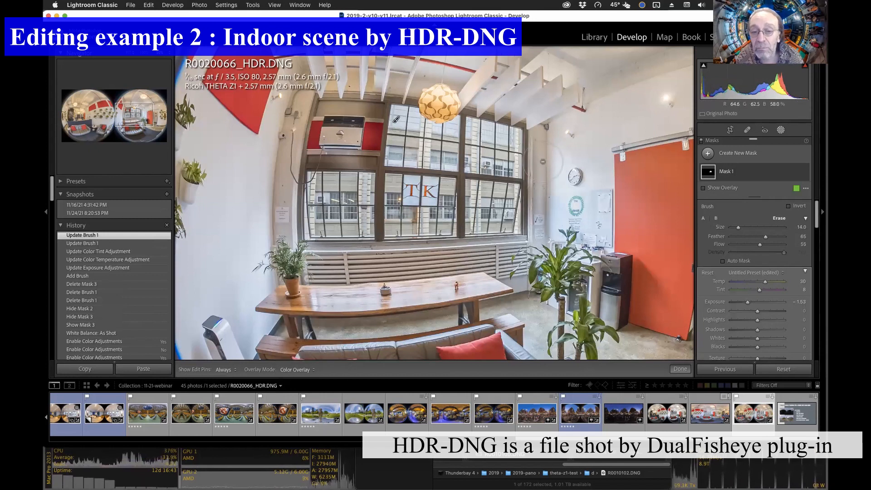
pyautogui.scroll(-8, 403, 167)
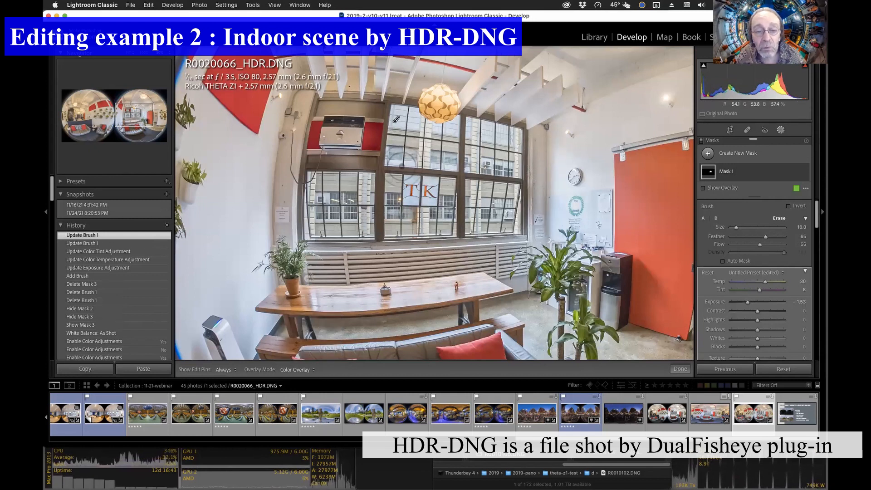
pyautogui.scroll(-8, 551, 201)
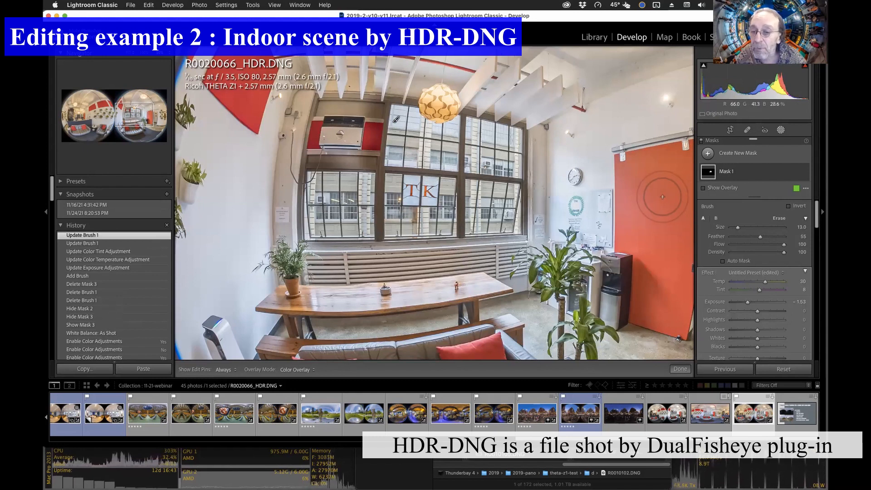
pyautogui.press('alt')
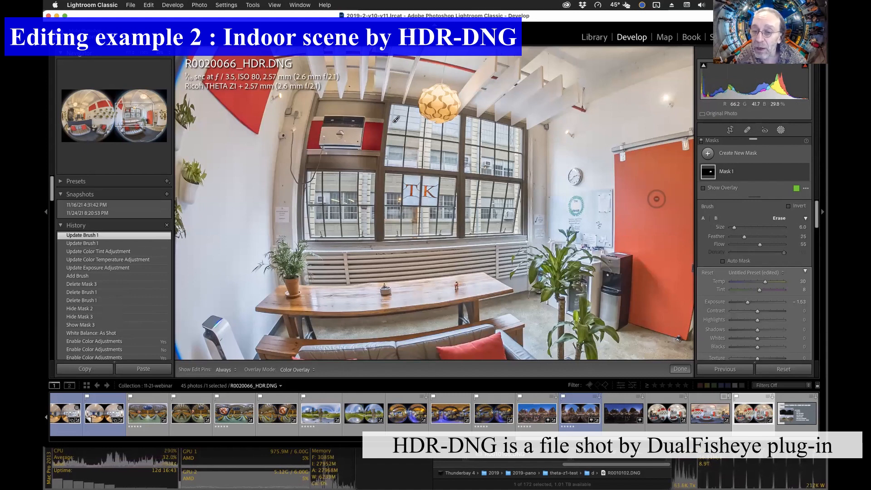
pyautogui.scroll(1, 657, 198)
pyautogui.scroll(4, 657, 199)
pyautogui.scroll(-4, 657, 198)
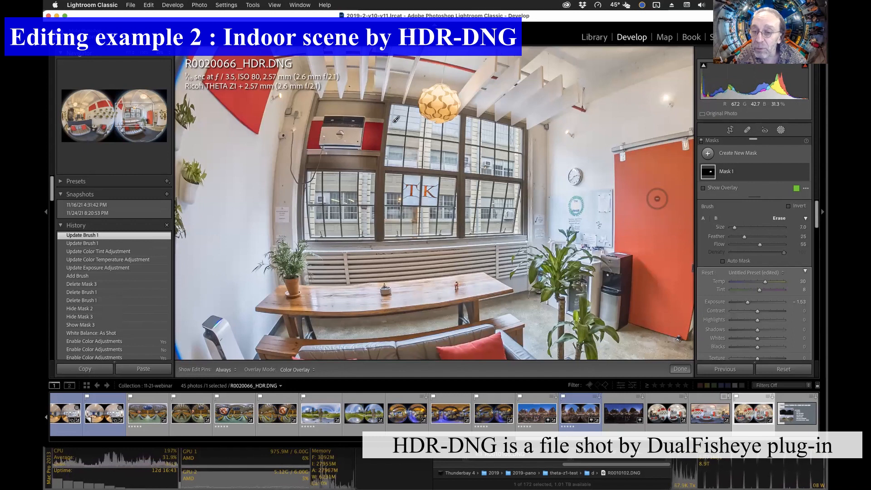
pyautogui.press('h')
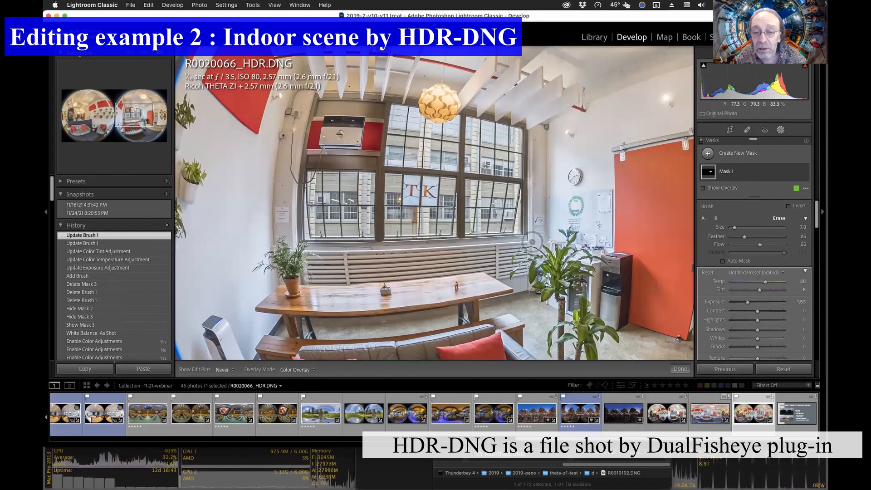
pyautogui.moveTo(532, 242); pyautogui.dragTo(537, 243)
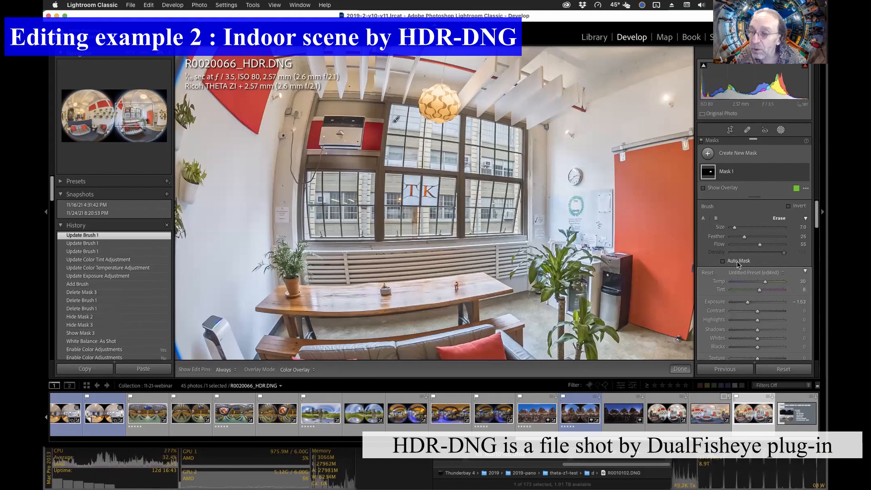
pyautogui.press('[')
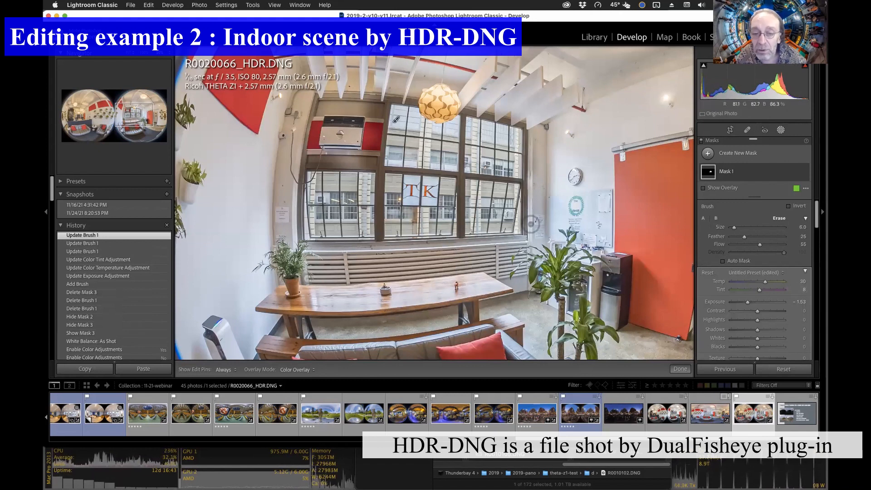
pyautogui.moveTo(530, 229); pyautogui.dragTo(532, 131)
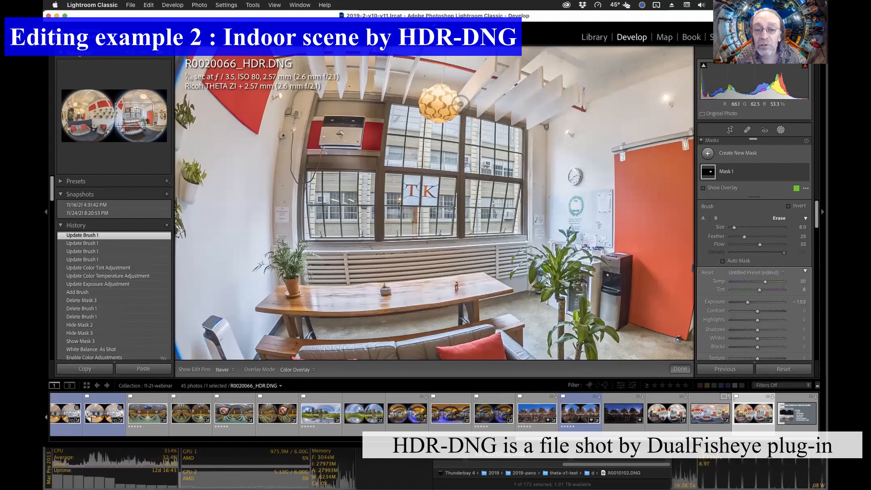
# Step: Show the mask overlay and erase the mask from the pendant lamp with the eraser at flow 100
pyautogui.press('o')
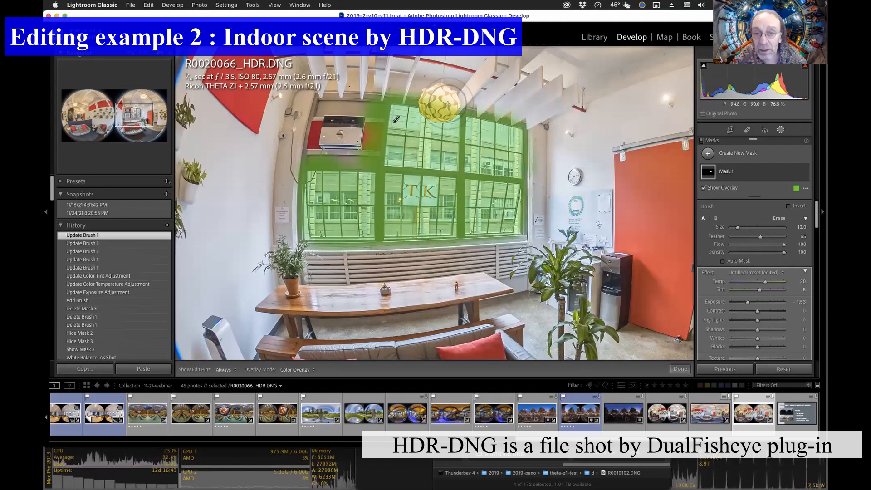
pyautogui.press('[')
pyautogui.scroll(5, 445, 106)
pyautogui.click(443, 107)
pyautogui.moveTo(443, 105)
pyautogui.mouseDown()
pyautogui.moveTo(424, 93)
pyautogui.moveTo(452, 91)
pyautogui.moveTo(365, 89)
pyautogui.moveTo(440, 95)
pyautogui.moveTo(375, 86)
pyautogui.moveTo(374, 152)
pyautogui.moveTo(376, 91)
pyautogui.moveTo(482, 157)
pyautogui.mouseUp()
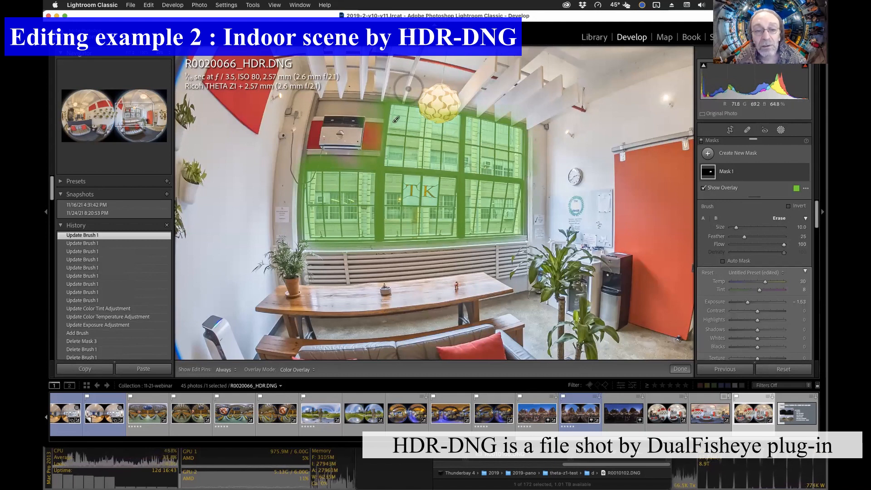
# Step: Erase the mask spill above and beside the window and around the air conditioner on the red panel
pyautogui.press('h')
pyautogui.moveTo(418, 90); pyautogui.dragTo(534, 107)
pyautogui.press('h')
pyautogui.moveTo(543, 137); pyautogui.dragTo(542, 249)
pyautogui.moveTo(376, 136)
pyautogui.mouseDown()
pyautogui.moveTo(384, 101)
pyautogui.moveTo(354, 165)
pyautogui.moveTo(370, 94)
pyautogui.moveTo(358, 108)
pyautogui.mouseUp()
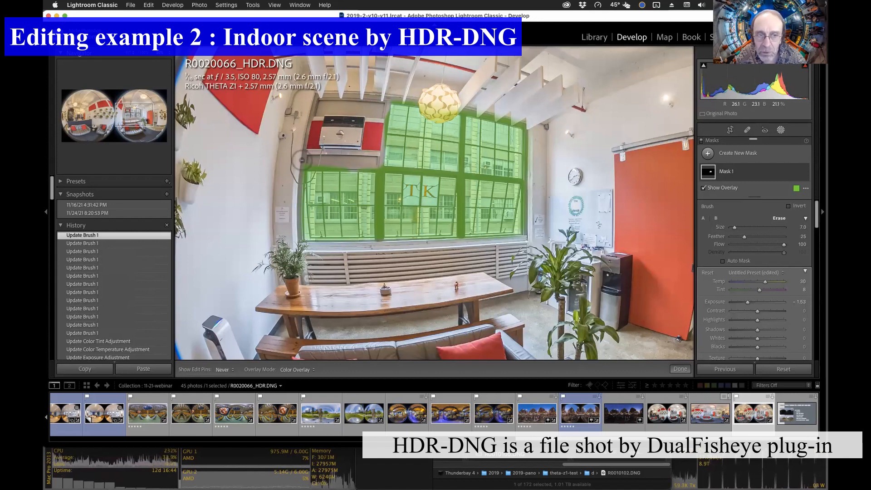
pyautogui.keyDown('alt'); pyautogui.click(381, 164); pyautogui.keyUp('alt')
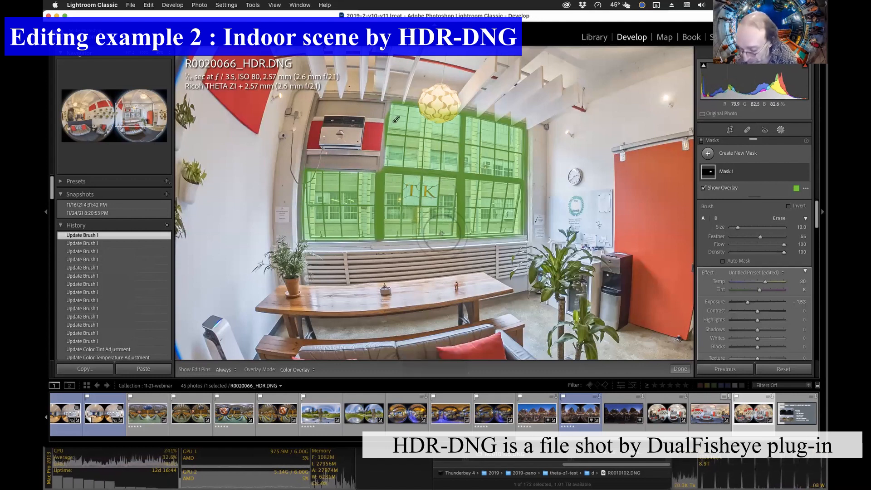
# Step: Hide the overlay and erase the mask from the window's frame posts with Auto Mask on, using eraser sizes 5 and 3
pyautogui.press('alt')
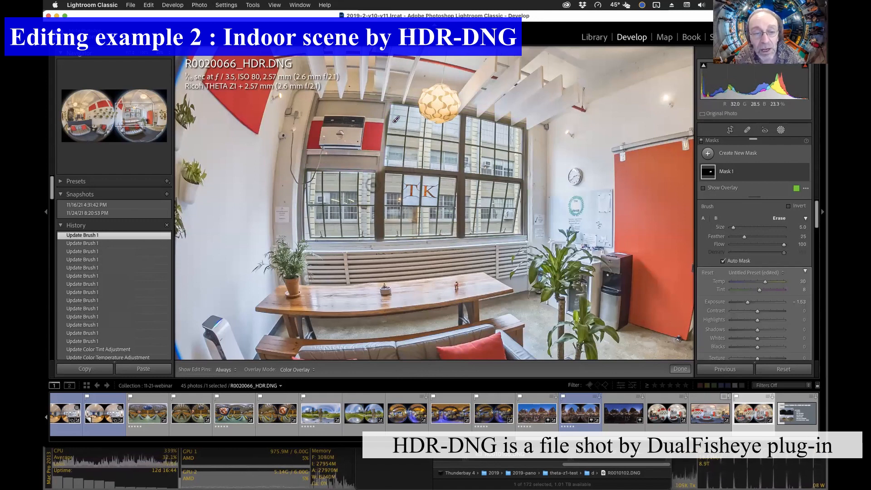
pyautogui.press('h')
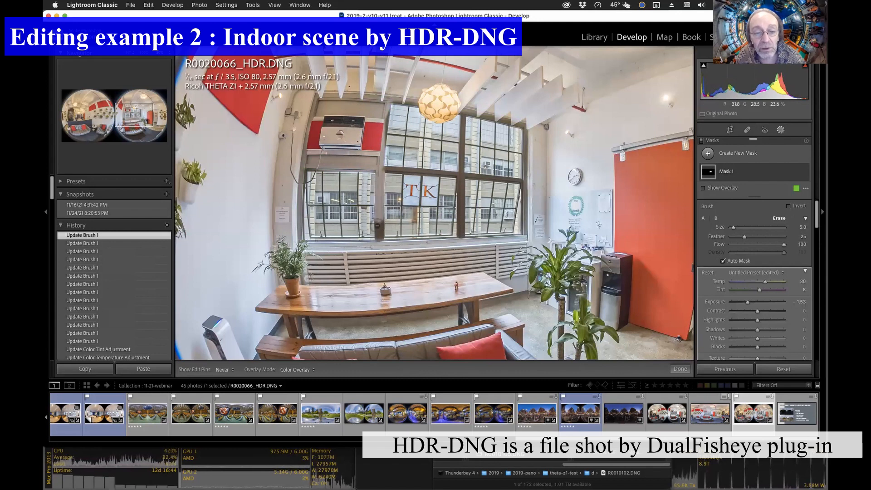
pyautogui.moveTo(376, 241)
pyautogui.mouseDown()
pyautogui.moveTo(462, 262)
pyautogui.moveTo(464, 238)
pyautogui.mouseUp()
pyautogui.press('h')
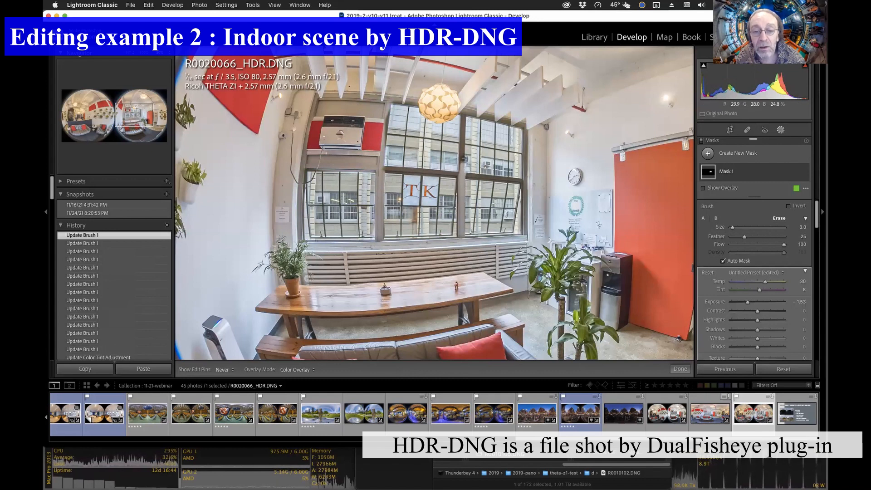
pyautogui.moveTo(463, 111); pyautogui.dragTo(462, 149)
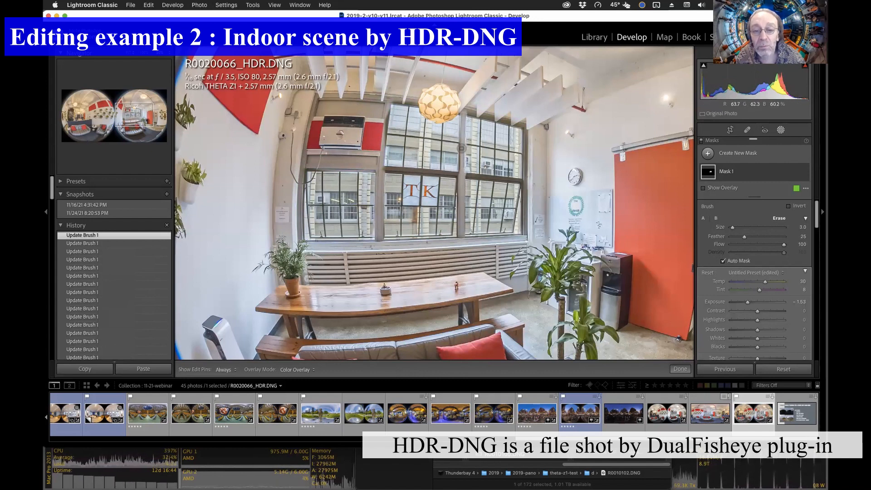
# Step: Set the eraser's flow to 52 and erase the mask from the window frame's horizontal crossbar, reducing the eraser size to 1
pyautogui.press('super+equal')
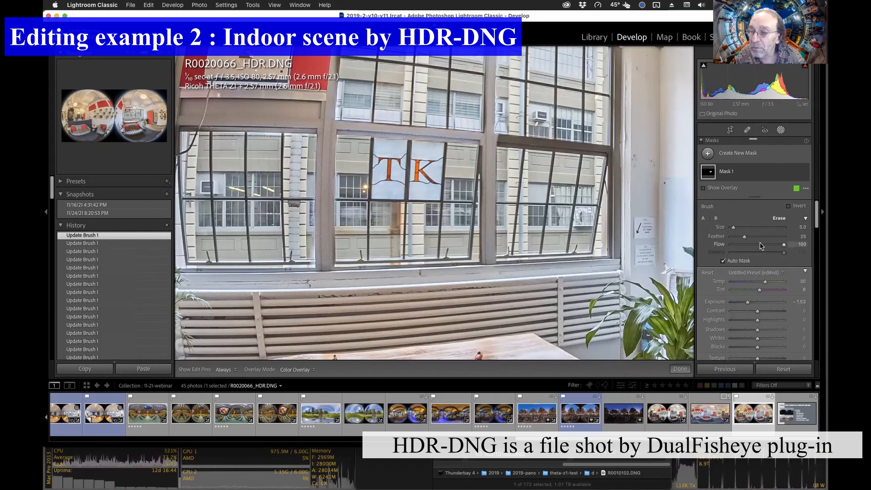
pyautogui.moveTo(760, 245); pyautogui.dragTo(758, 246)
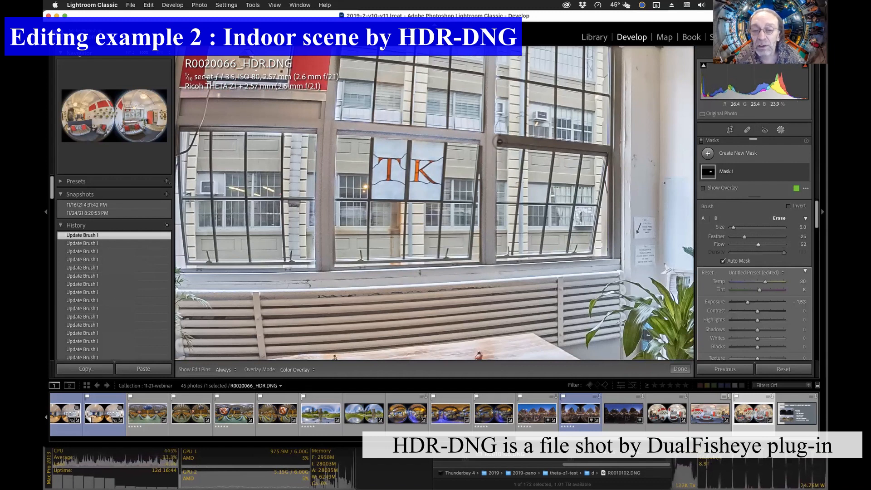
pyautogui.moveTo(519, 143)
pyautogui.mouseDown()
pyautogui.moveTo(472, 137)
pyautogui.moveTo(613, 149)
pyautogui.moveTo(509, 143)
pyautogui.moveTo(596, 147)
pyautogui.moveTo(616, 253)
pyautogui.moveTo(621, 138)
pyautogui.moveTo(618, 253)
pyautogui.moveTo(610, 212)
pyautogui.moveTo(618, 48)
pyautogui.moveTo(630, 123)
pyautogui.moveTo(622, 160)
pyautogui.moveTo(602, 153)
pyautogui.mouseUp()
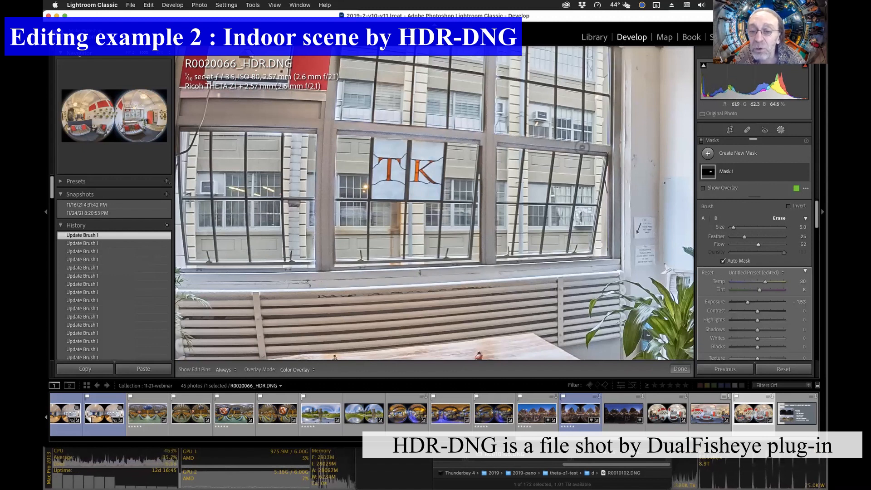
pyautogui.press('alt')
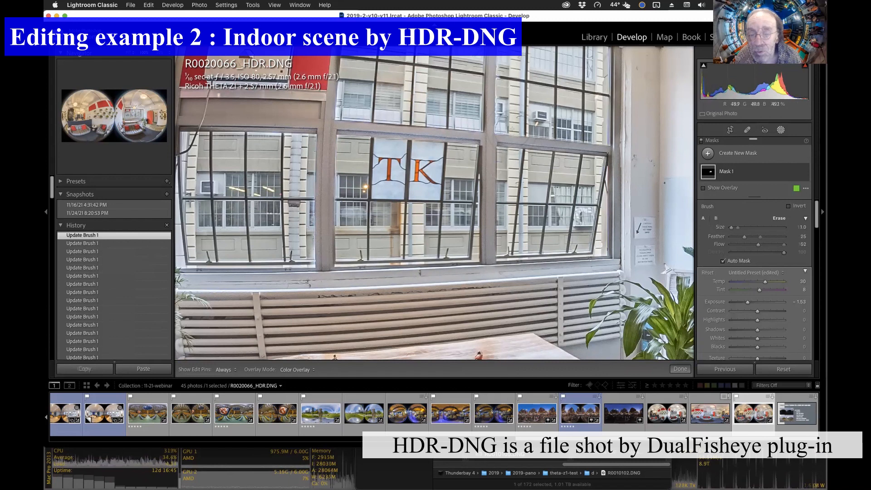
# Step: Create a second brush mask and paint it down the narrow wall strip along the outer edge of the large window
pyautogui.moveTo(500, 125); pyautogui.dragTo(502, 273)
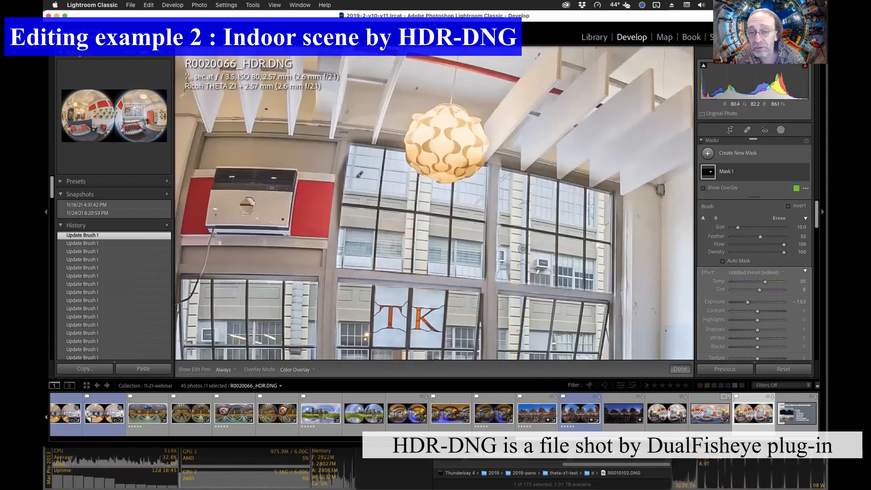
pyautogui.moveTo(617, 295)
pyautogui.mouseDown()
pyautogui.moveTo(618, 181)
pyautogui.moveTo(622, 300)
pyautogui.mouseUp()
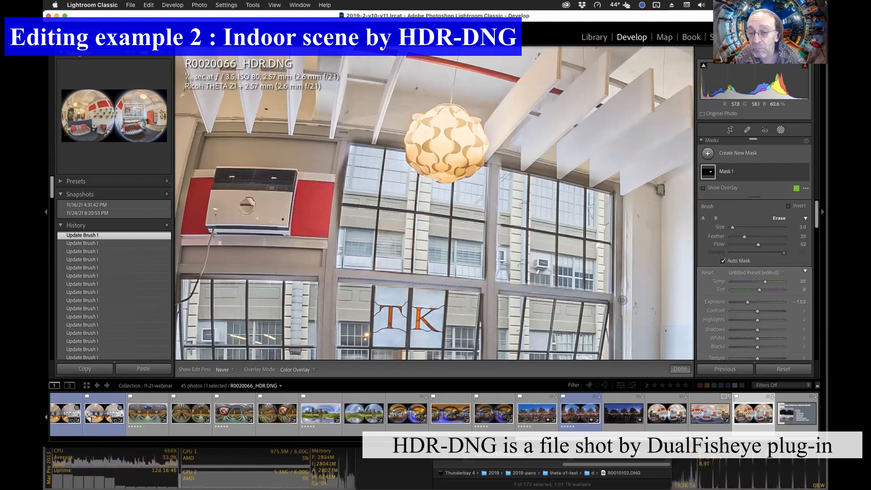
pyautogui.click(709, 154)
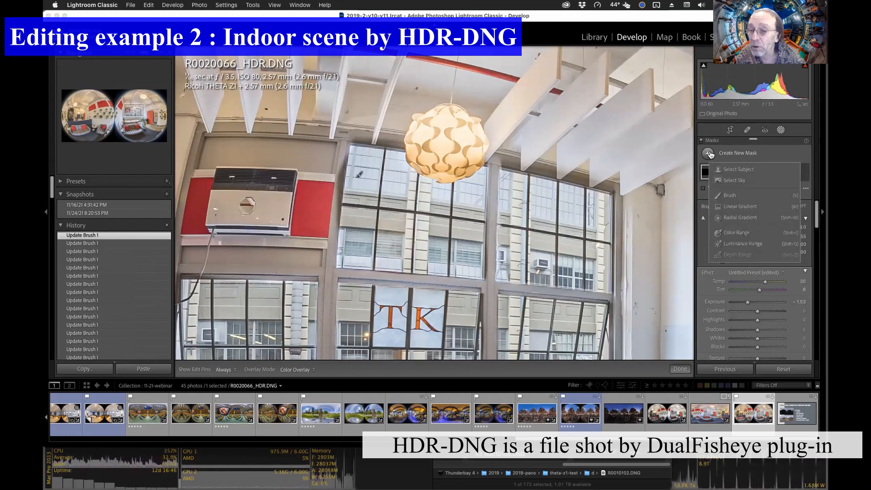
pyautogui.click(719, 196)
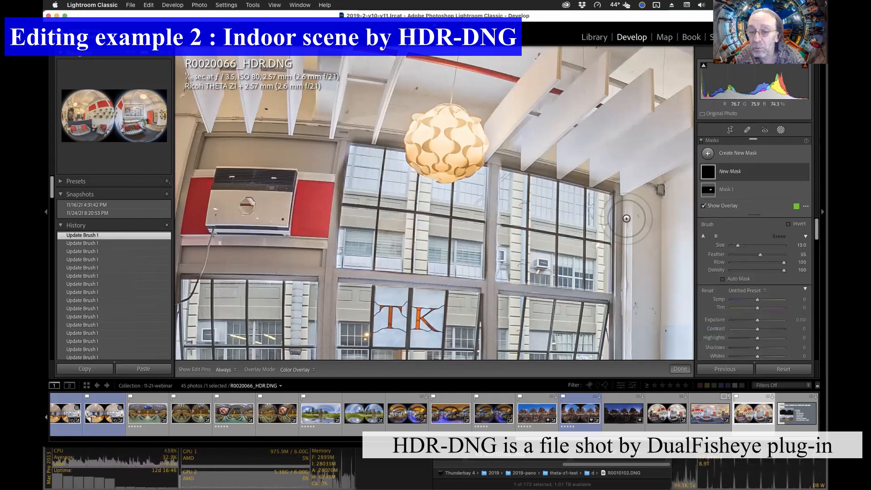
pyautogui.moveTo(621, 198)
pyautogui.mouseDown()
pyautogui.moveTo(622, 286)
pyautogui.moveTo(631, 225)
pyautogui.moveTo(625, 202)
pyautogui.moveTo(624, 294)
pyautogui.mouseUp()
pyautogui.press('h')
pyautogui.press('h')
pyautogui.moveTo(623, 197); pyautogui.dragTo(623, 338)
pyautogui.press('h')
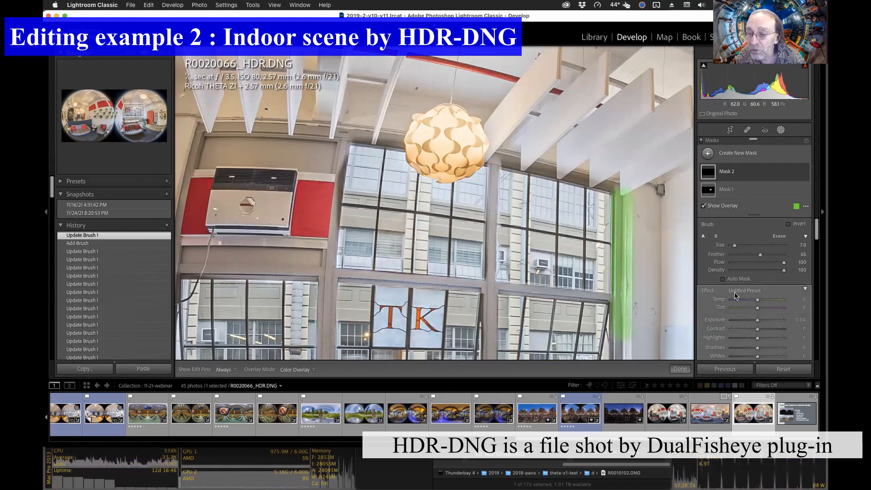
# Step: Set the second mask's Noise adjustment to 67
pyautogui.scroll(-3, 768, 326)
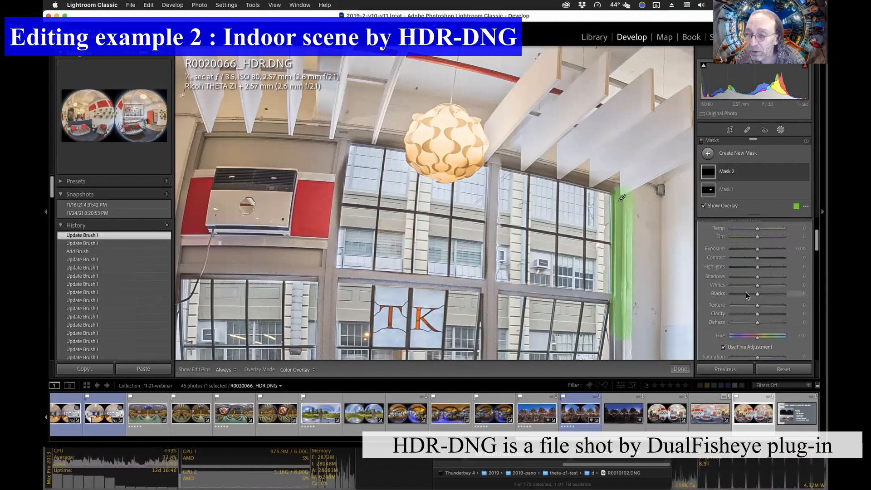
pyautogui.scroll(-3, 750, 327)
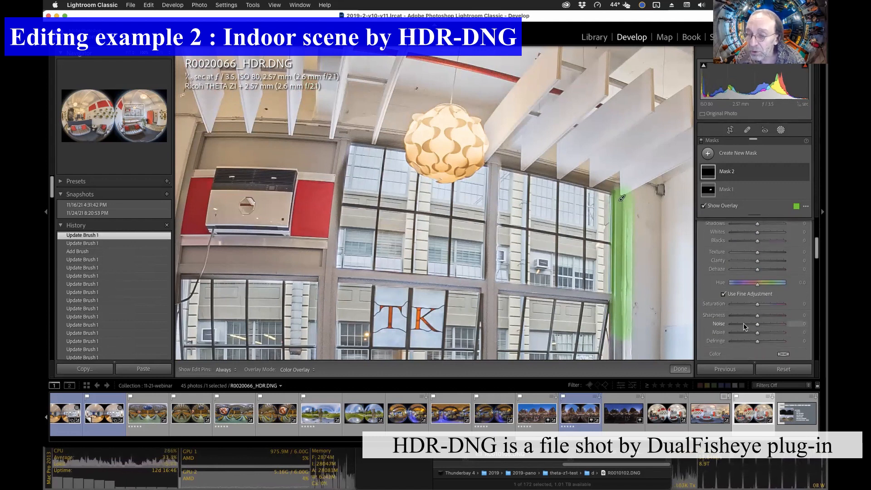
pyautogui.moveTo(745, 326); pyautogui.dragTo(775, 324)
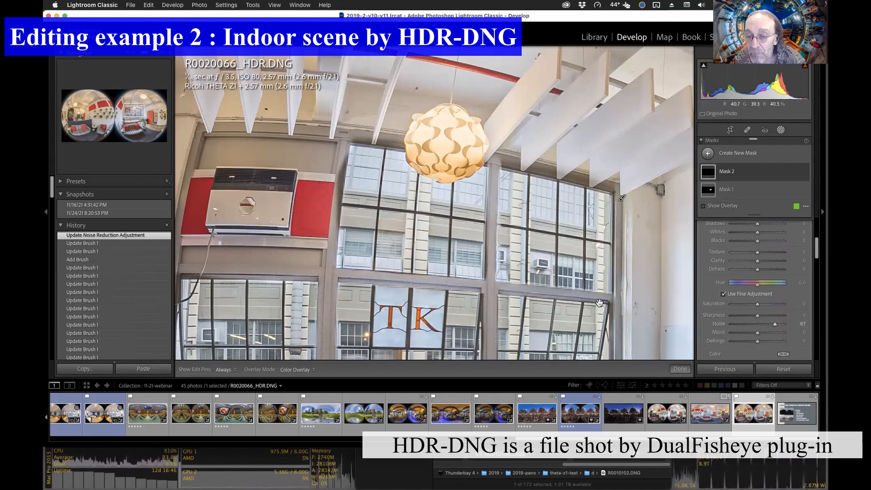
# Step: Extend the noise-reduction mask with short brush strokes along the upper part of the window's centre post
pyautogui.moveTo(605, 277); pyautogui.dragTo(611, 249)
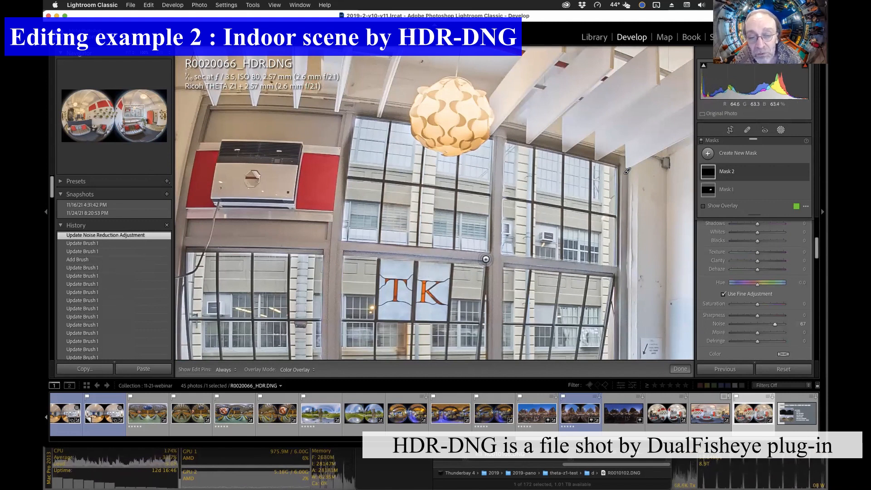
pyautogui.press('h')
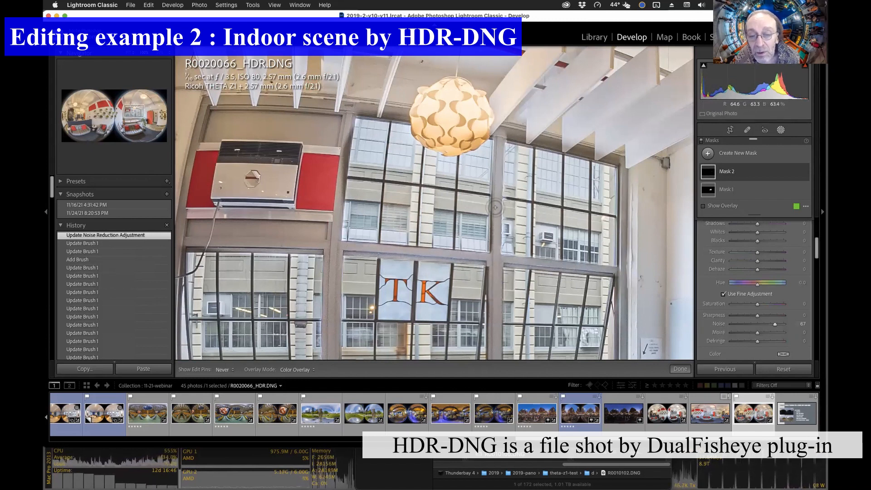
pyautogui.press('h')
pyautogui.moveTo(500, 200); pyautogui.dragTo(502, 205)
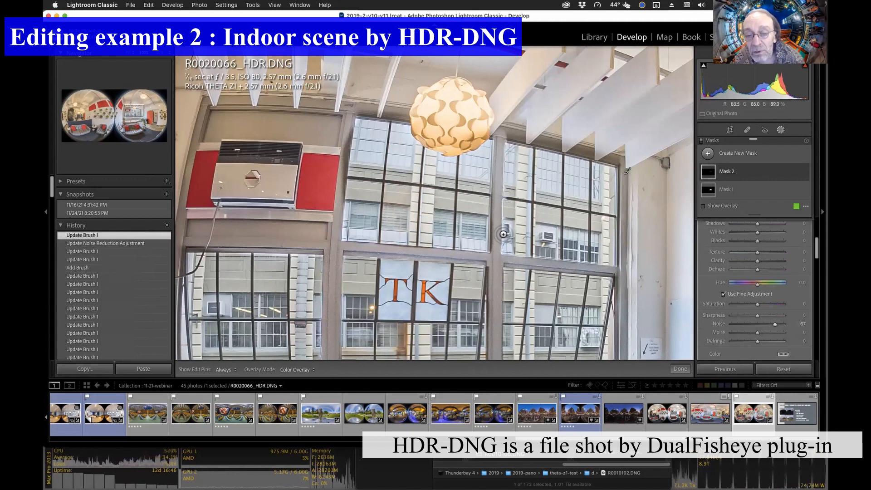
pyautogui.moveTo(714, 200)
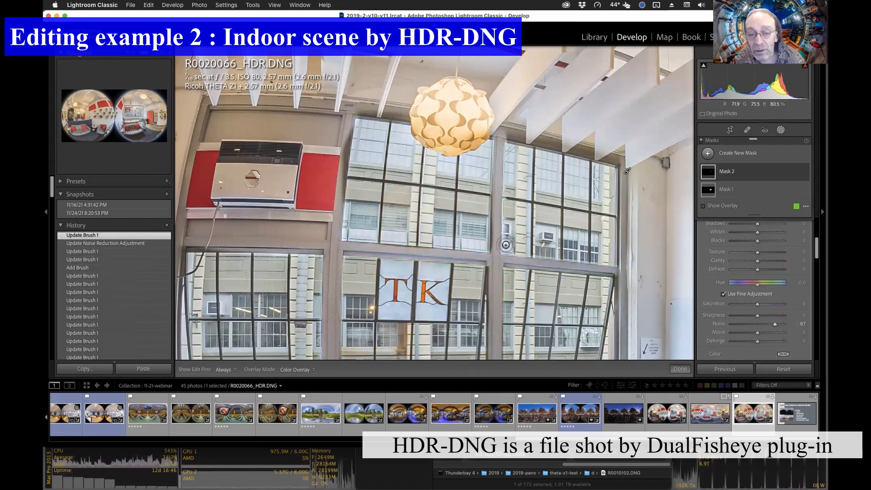
pyautogui.press('h')
pyautogui.moveTo(503, 224); pyautogui.dragTo(506, 208)
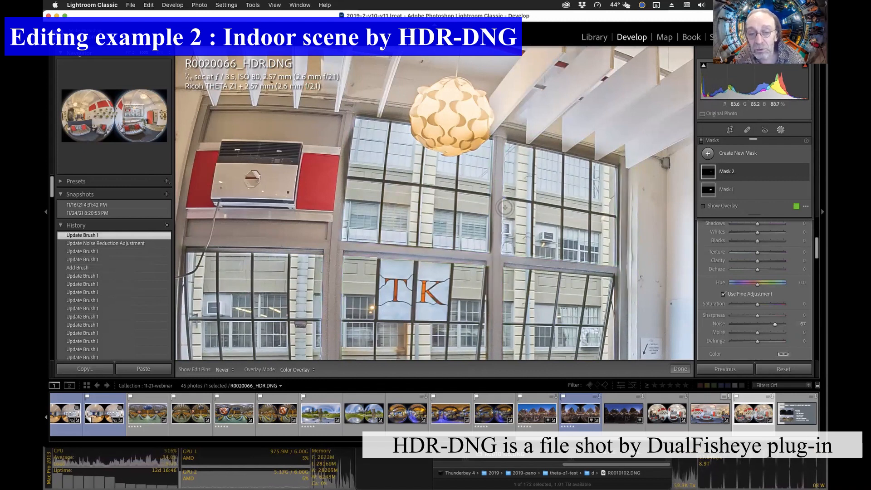
# Step: Switch to Mask 1 and retouch it with short strokes along the window's centre post, down to the crossbar
pyautogui.click(712, 193)
pyautogui.press('h')
pyautogui.moveTo(503, 200); pyautogui.dragTo(504, 197)
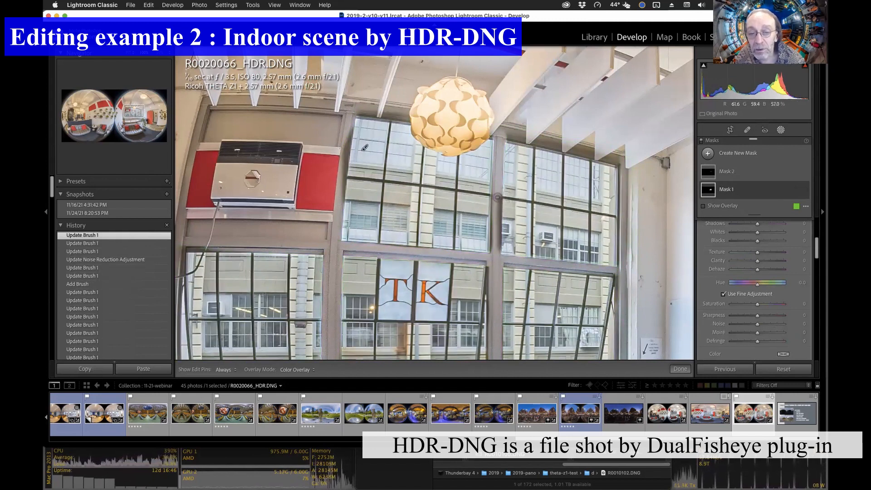
pyautogui.moveTo(498, 190); pyautogui.dragTo(498, 204)
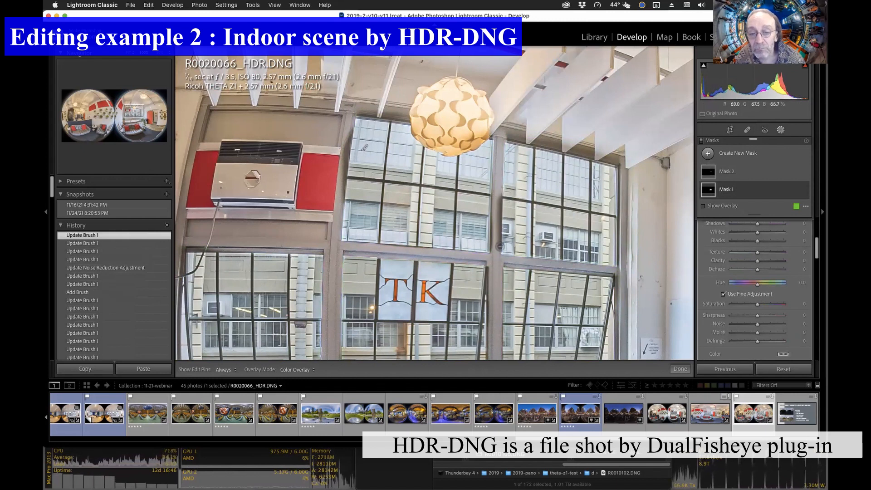
pyautogui.moveTo(496, 257)
pyautogui.mouseDown()
pyautogui.moveTo(497, 195)
pyautogui.moveTo(495, 238)
pyautogui.mouseUp()
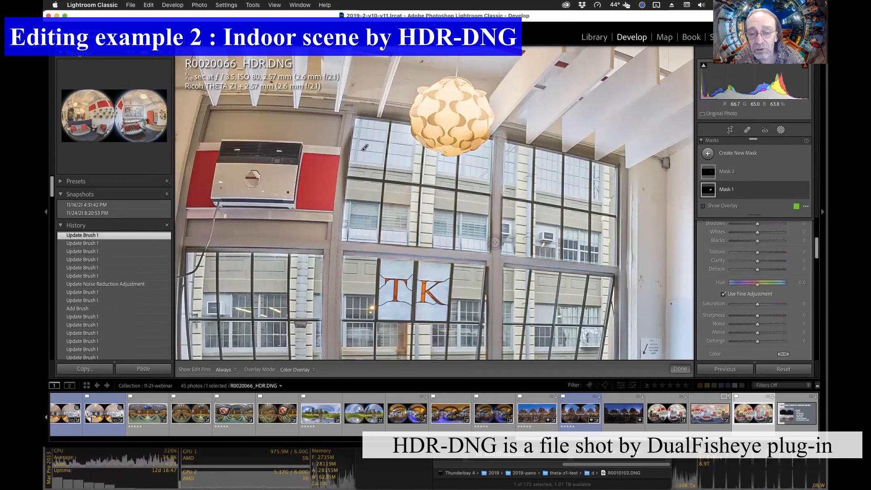
# Step: Undo the last stroke on the centre post and rework that part of Mask 1 with the eraser
pyautogui.moveTo(496, 243); pyautogui.dragTo(496, 212)
pyautogui.press('super+z')
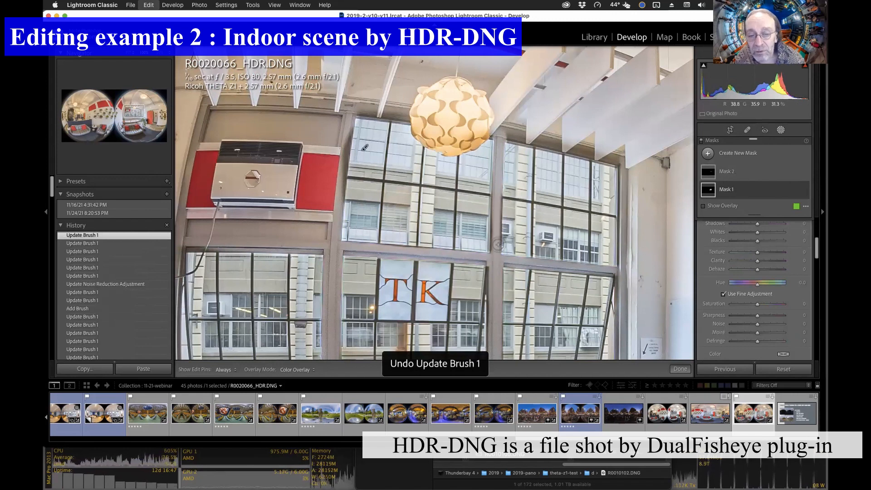
pyautogui.press('alt')
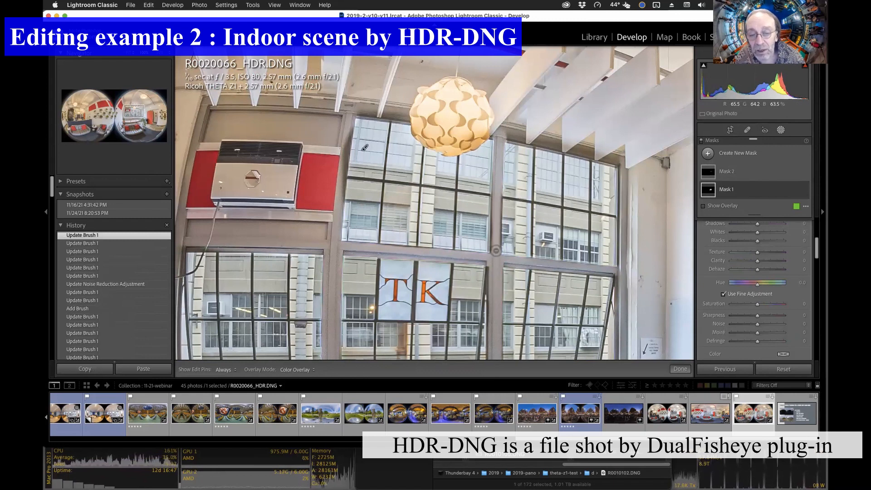
pyautogui.press('z')
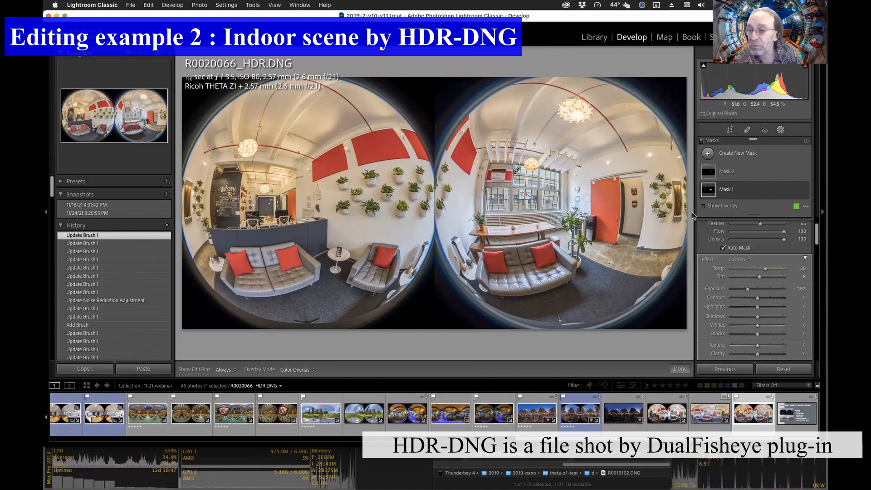
# Step: Create a third brush mask with size 16, feather 80 and Auto Mask off, and paint it over the reception area and its ceiling
pyautogui.click(781, 130)
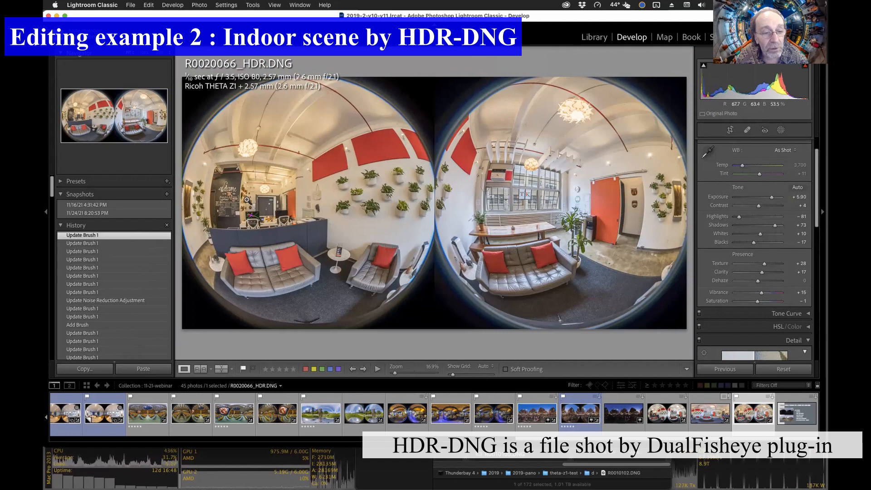
pyautogui.click(784, 131)
pyautogui.click(710, 155)
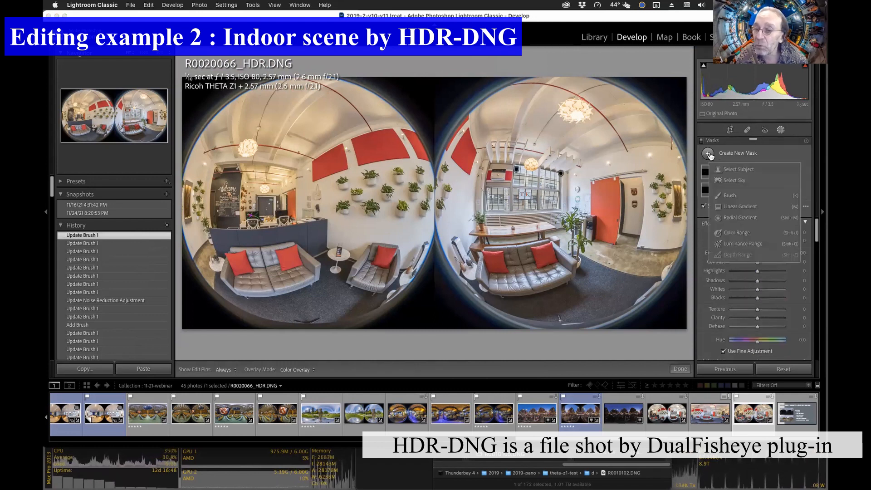
pyautogui.click(734, 197)
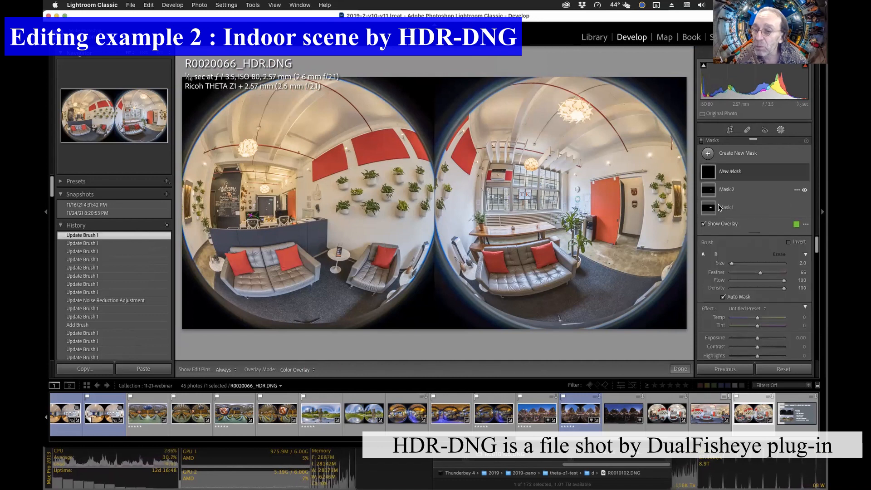
pyautogui.scroll(5, 302, 201)
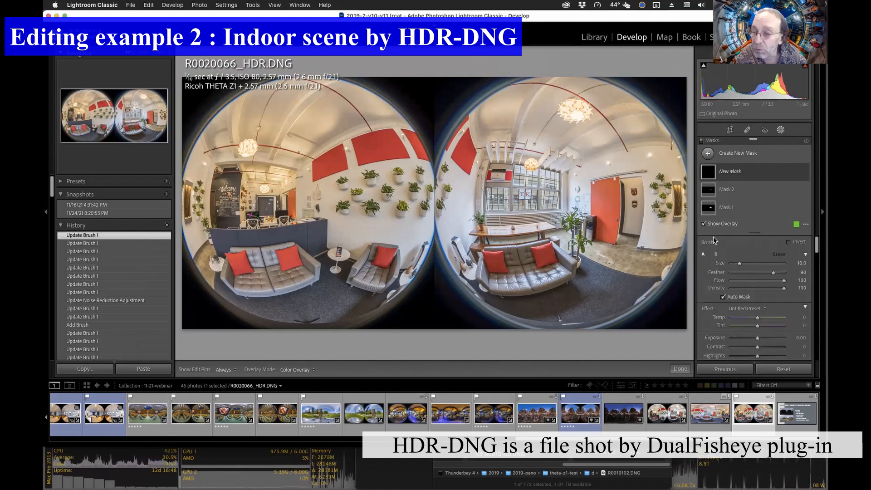
pyautogui.click(723, 297)
pyautogui.press('h')
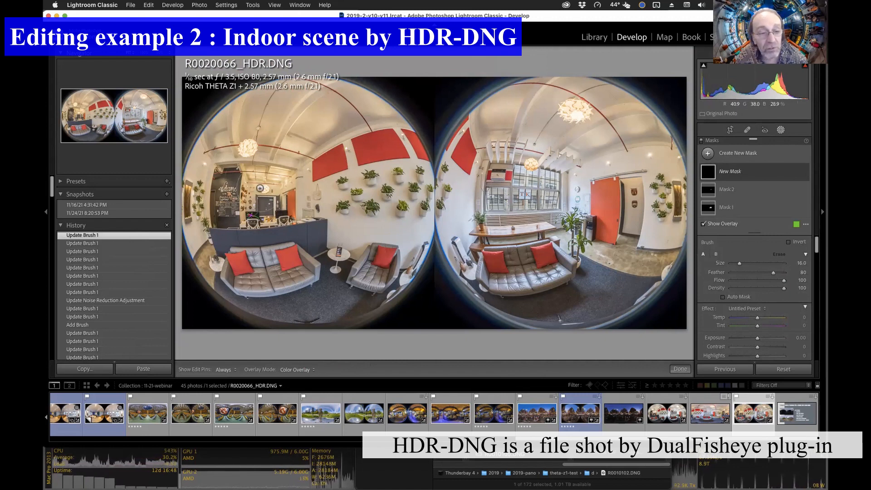
pyautogui.moveTo(270, 200)
pyautogui.mouseDown()
pyautogui.moveTo(282, 184)
pyautogui.moveTo(231, 175)
pyautogui.moveTo(251, 145)
pyautogui.moveTo(281, 230)
pyautogui.mouseUp()
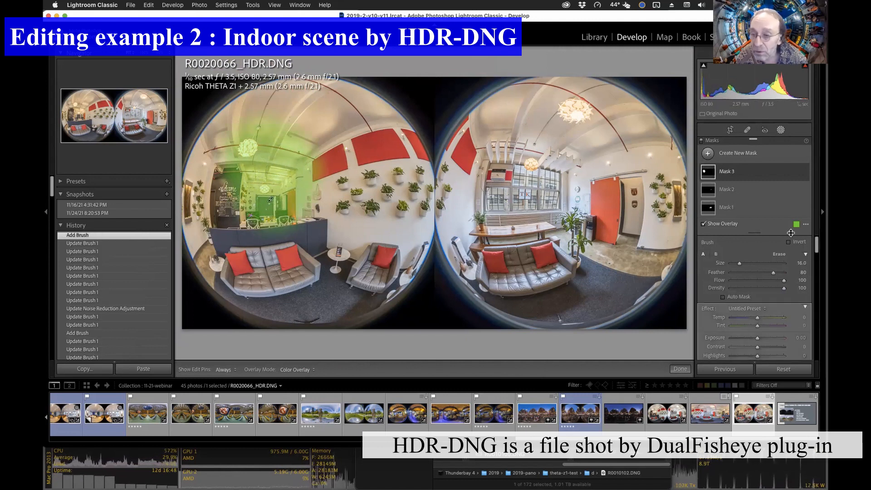
# Step: Set the third mask's Temp to -23 and extend it over the surrounding ceiling and walls at flow 42, reducing the brush size to 12
pyautogui.moveTo(757, 318); pyautogui.dragTo(752, 321)
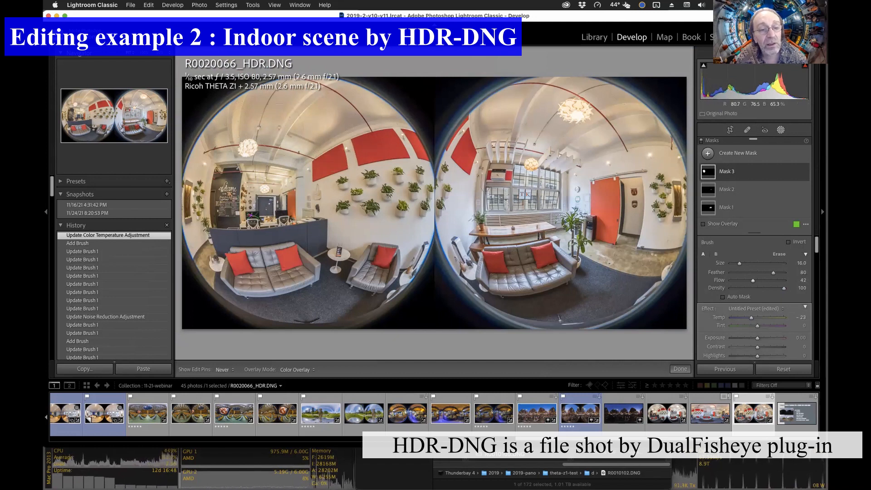
pyautogui.moveTo(324, 144); pyautogui.dragTo(304, 122)
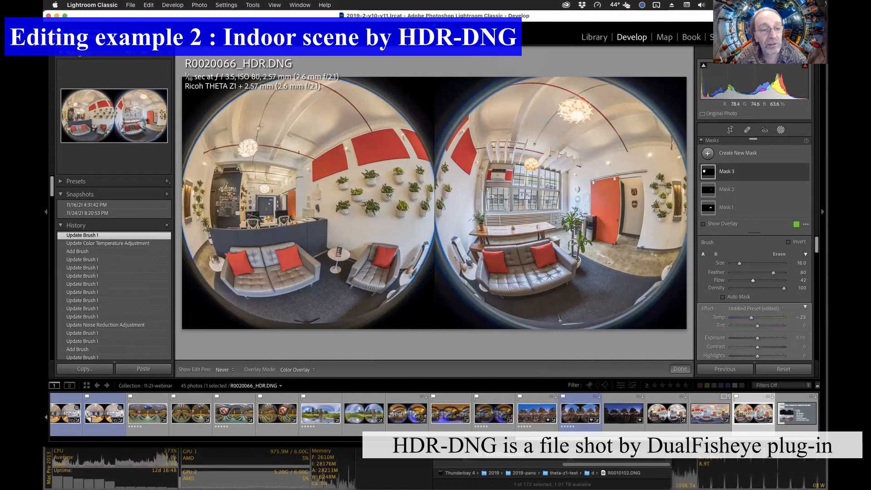
pyautogui.click(270, 199)
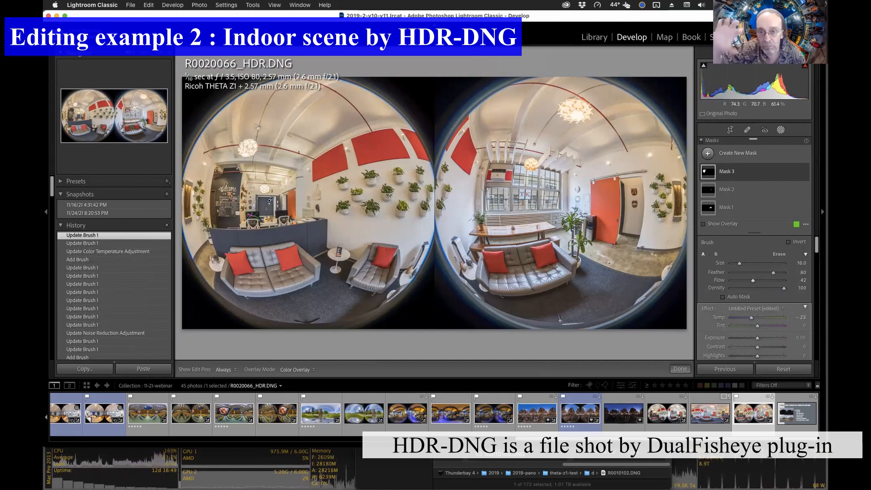
pyautogui.press('[')
pyautogui.press('[')
pyautogui.moveTo(243, 216); pyautogui.dragTo(240, 223)
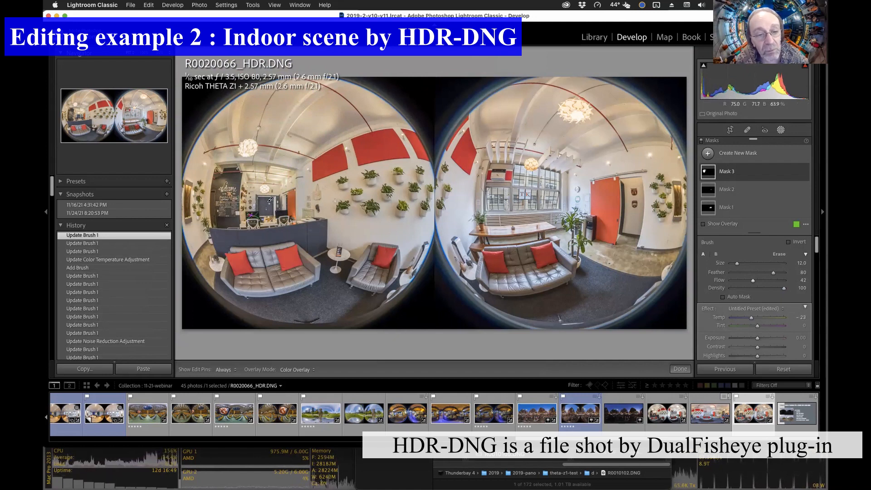
pyautogui.click(335, 194)
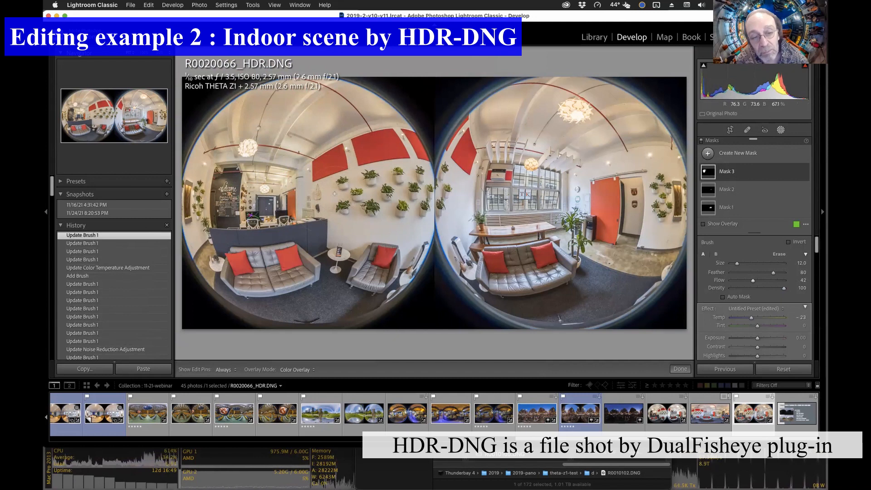
# Step: Hide Mask 3 and leave the masking tool
pyautogui.moveTo(774, 177)
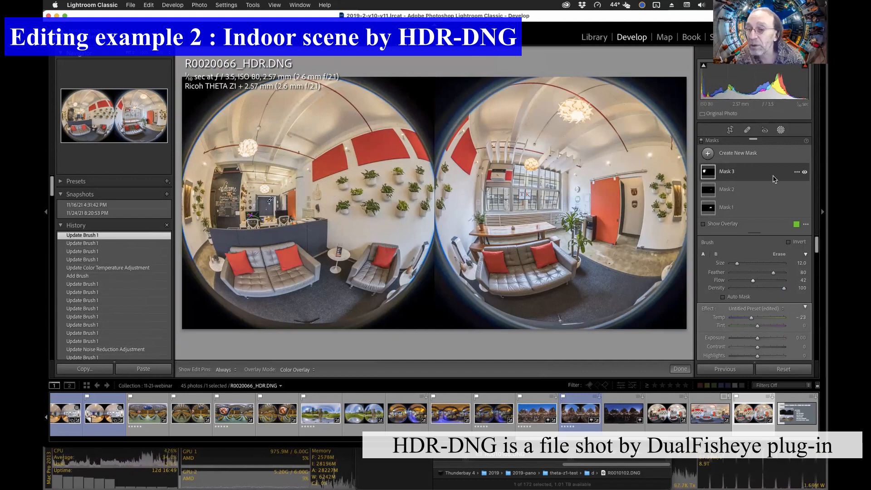
pyautogui.click(804, 173)
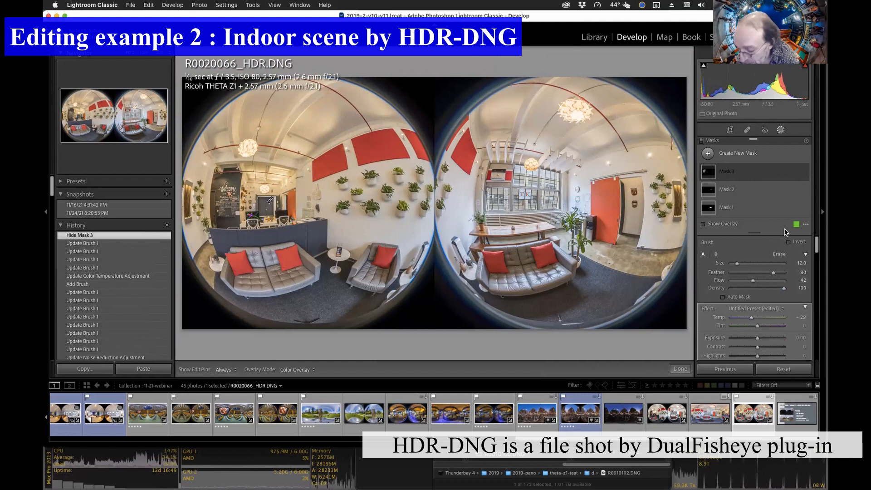
pyautogui.press('Escape')
pyautogui.press('Escape')
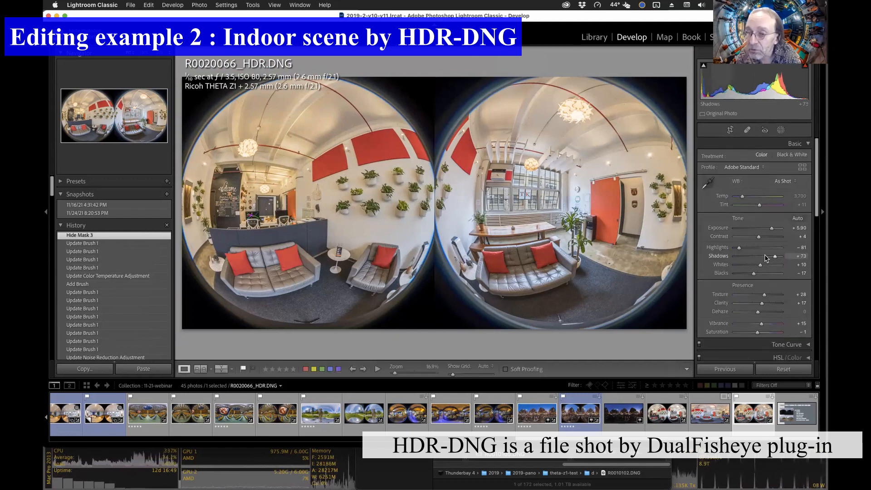
# Step: Show the Color view of the HSL/Color mixer, try extreme Red saturation values and reset the Red saturation
pyautogui.scroll(-5, 817, 289)
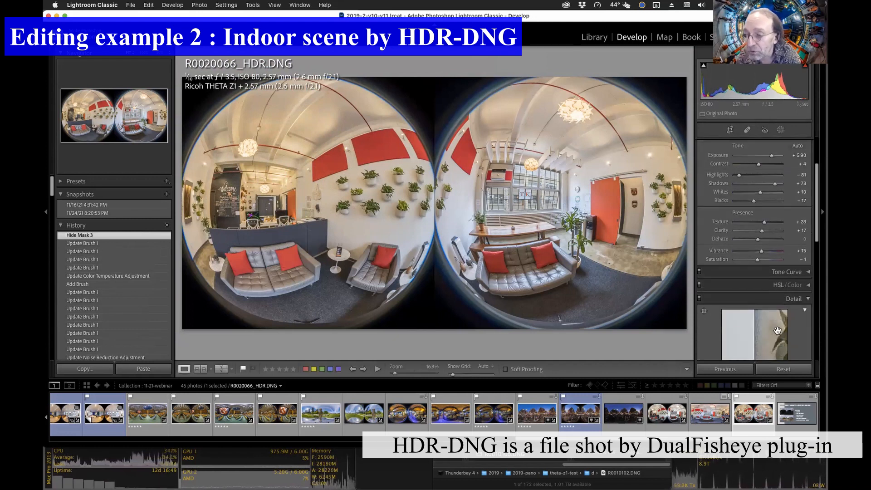
pyautogui.click(793, 285)
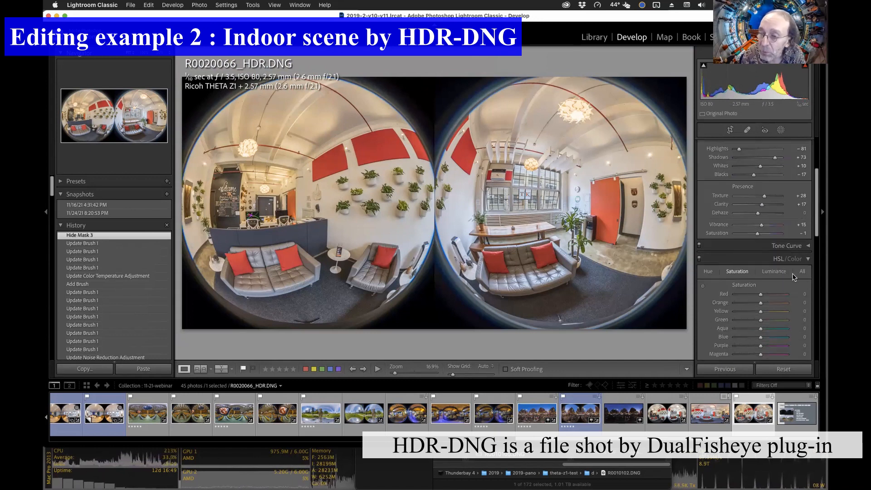
pyautogui.click(795, 258)
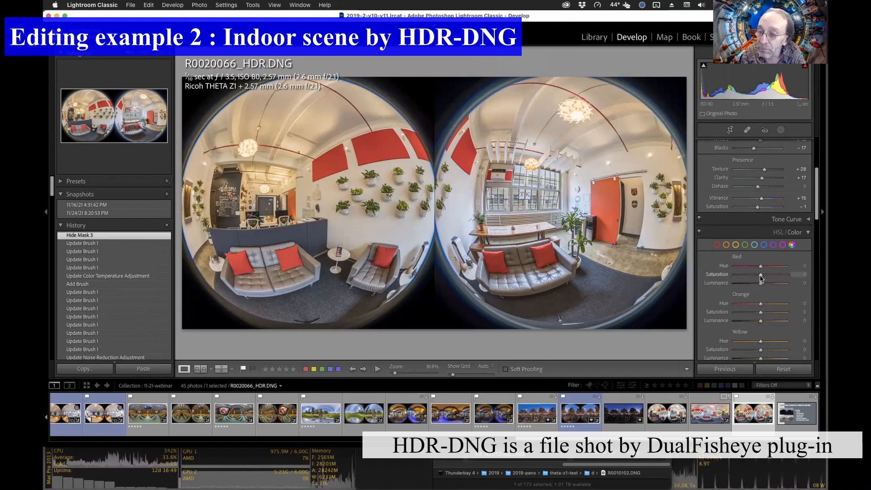
pyautogui.moveTo(761, 274); pyautogui.dragTo(731, 275)
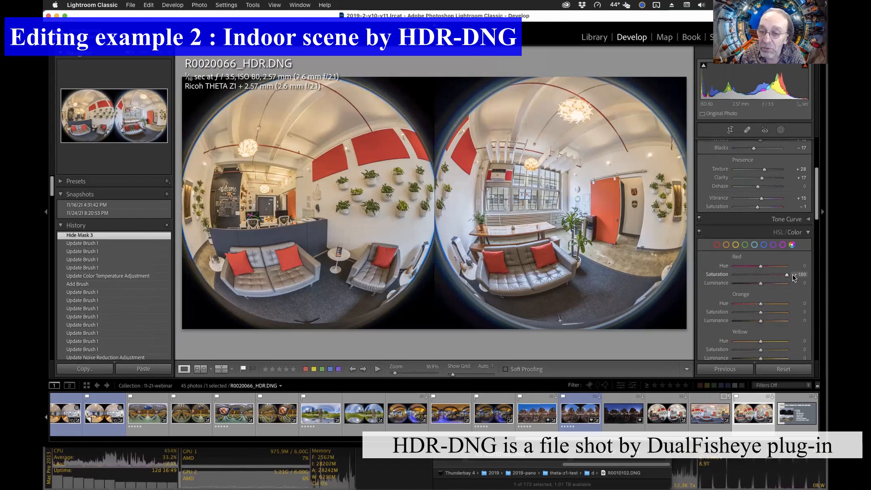
pyautogui.doubleClick(730, 275)
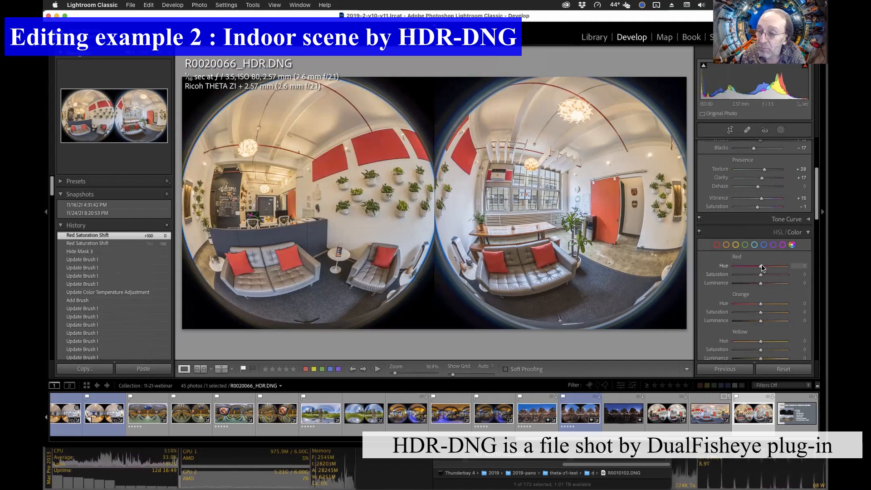
# Step: Try shifting the Red hue and Red luminance in both directions and reset each one
pyautogui.moveTo(762, 268); pyautogui.dragTo(741, 267)
pyautogui.doubleClick(724, 267)
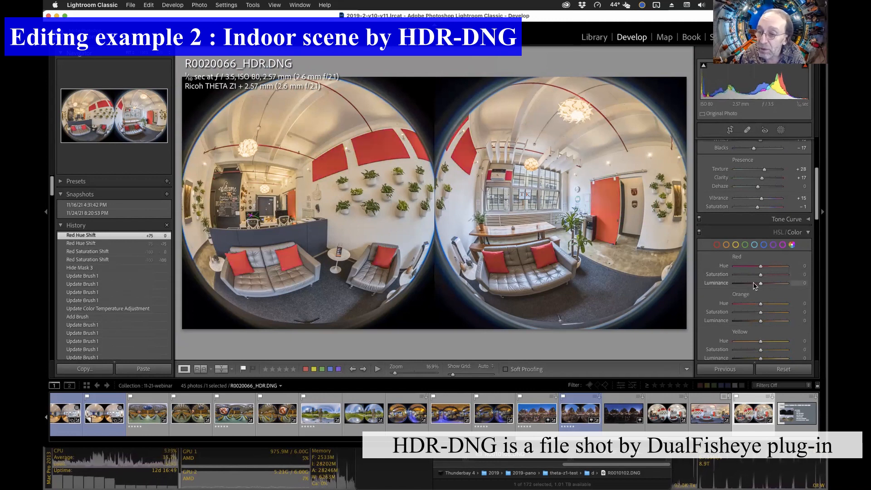
pyautogui.moveTo(766, 282); pyautogui.dragTo(745, 283)
pyautogui.doubleClick(719, 283)
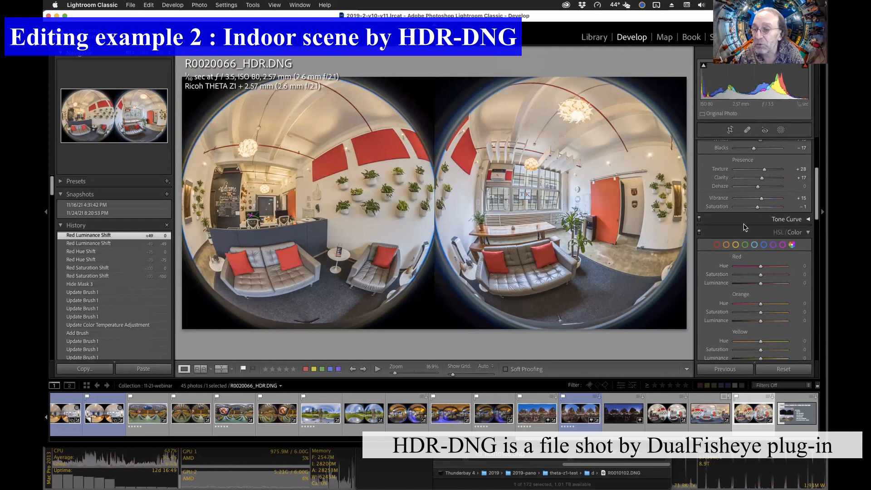
# Step: Switch the color mixer to its HSL view, go through the Luminance and Hue sets and settle on Saturation
pyautogui.click(779, 232)
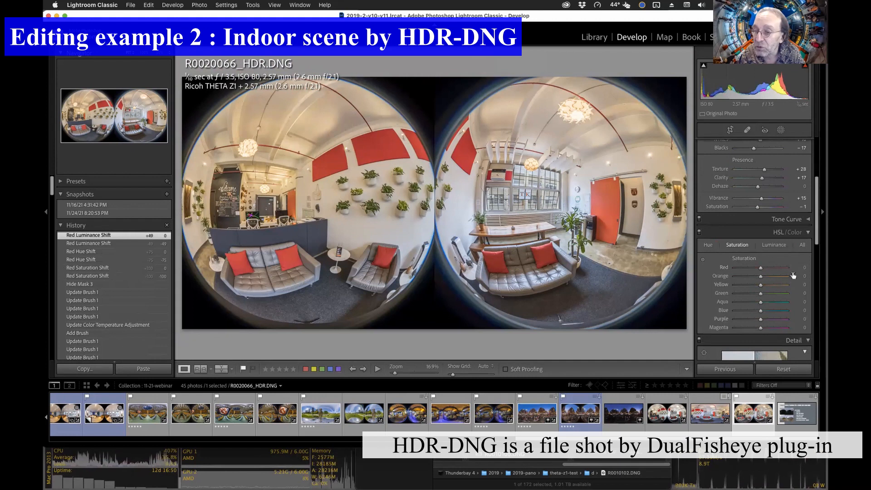
pyautogui.click(774, 245)
pyautogui.click(707, 245)
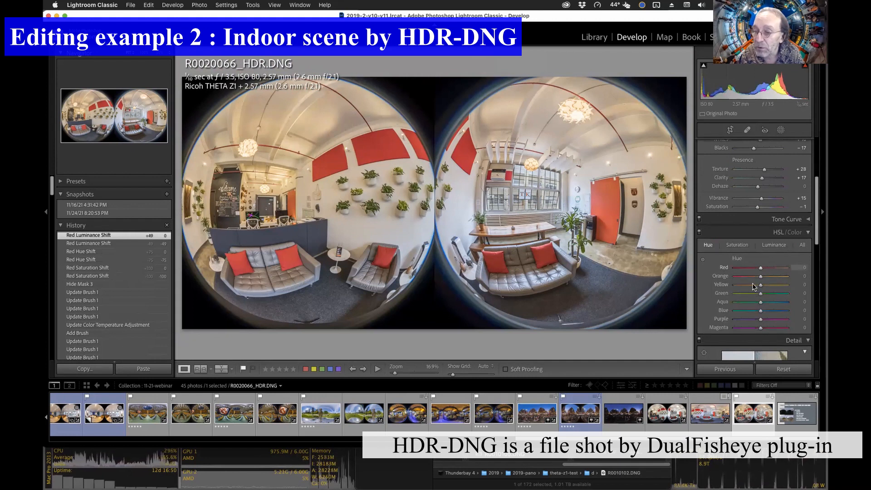
pyautogui.click(740, 245)
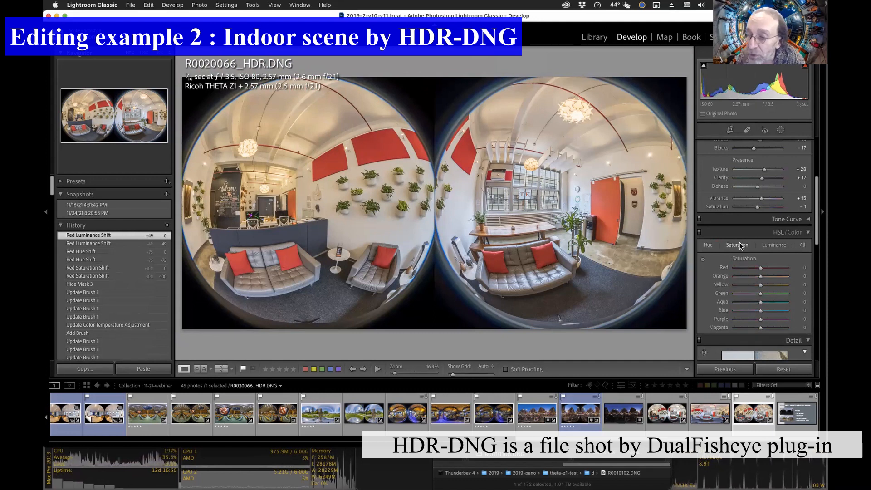
# Step: Try the targeted Saturation adjustment on the yellowish ceiling and wall in the reception area
pyautogui.click(703, 261)
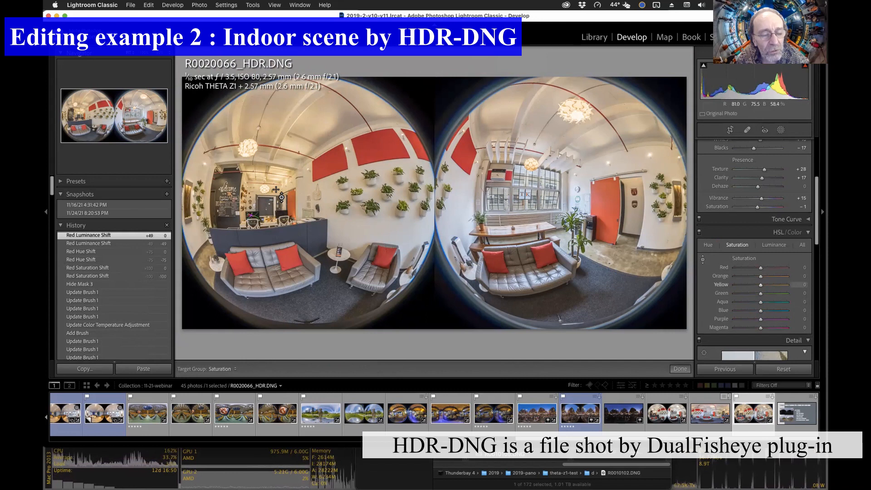
pyautogui.moveTo(291, 113); pyautogui.dragTo(290, 142)
pyautogui.moveTo(277, 184); pyautogui.dragTo(277, 190)
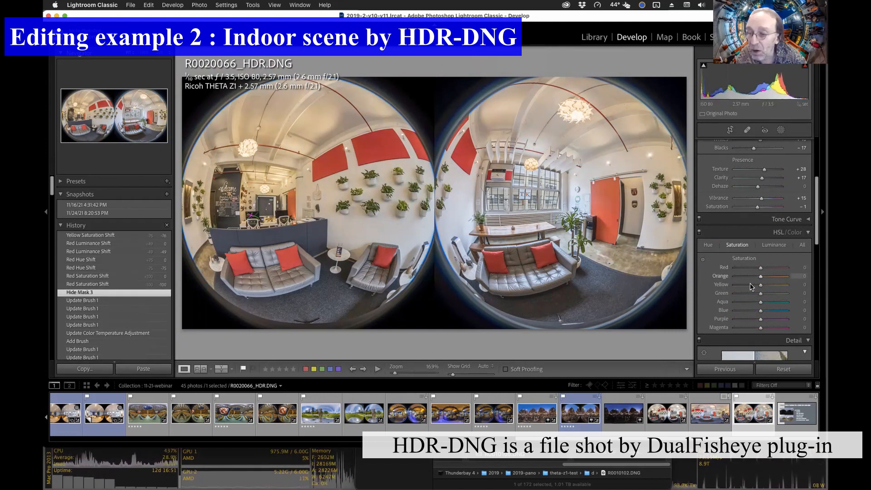
# Step: Try Orange saturation at -100, inspect the vase and wooden bench at 100%, and reset Orange saturation
pyautogui.moveTo(761, 276); pyautogui.dragTo(735, 278)
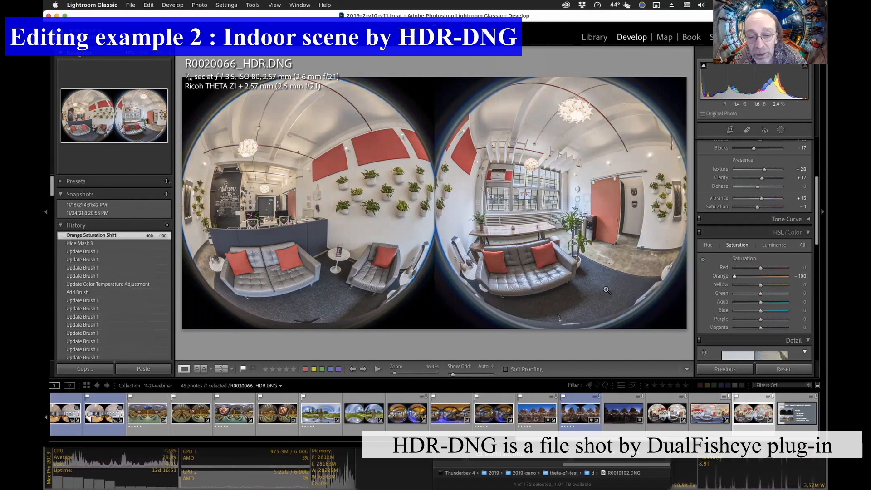
pyautogui.click(480, 262)
pyautogui.click(480, 263)
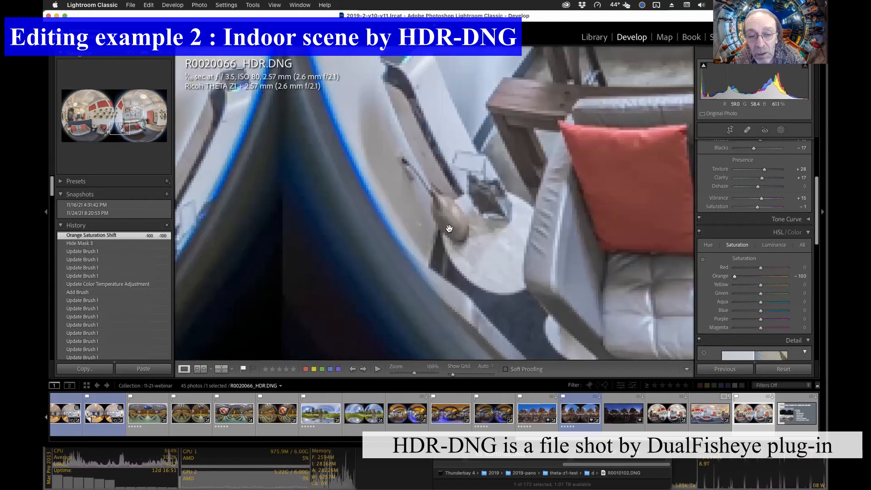
pyautogui.doubleClick(721, 275)
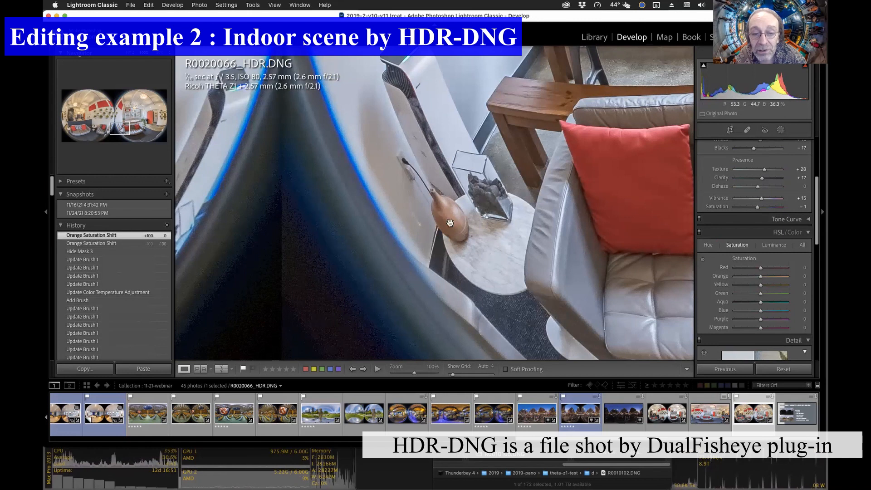
pyautogui.click(471, 211)
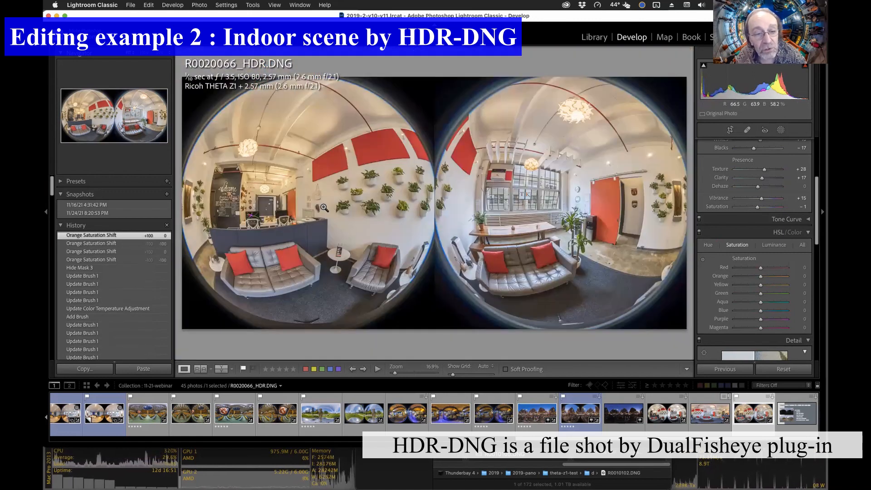
# Step: Use targeted Saturation adjustment on the wall, cushions and plant, producing Red +32, Orange -3, Yellow -34 and Green +23
pyautogui.click(704, 259)
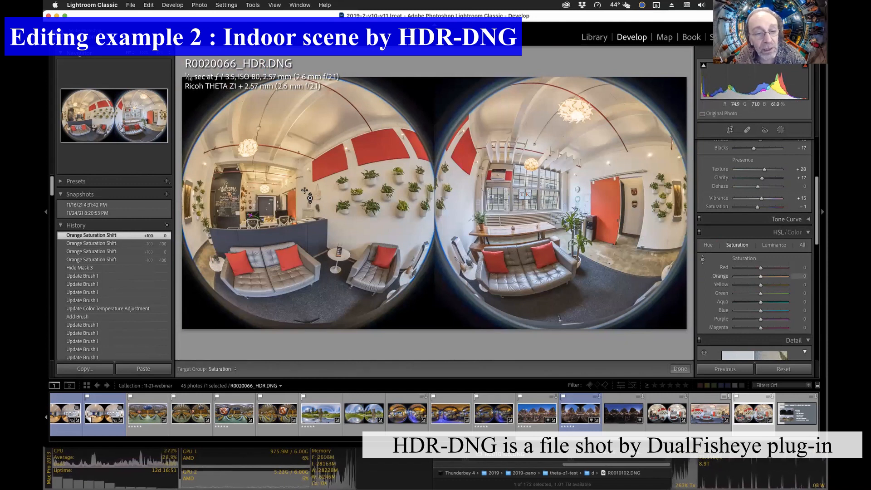
pyautogui.moveTo(302, 194); pyautogui.dragTo(301, 196)
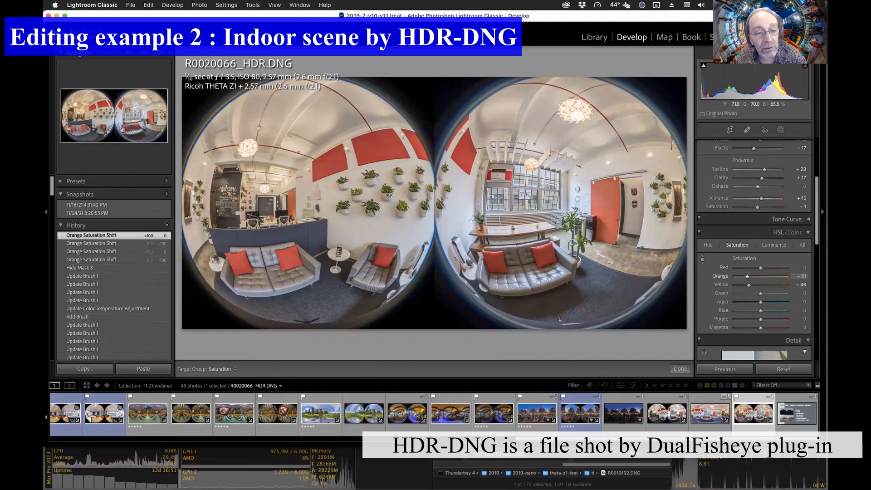
pyautogui.moveTo(302, 196); pyautogui.dragTo(301, 194)
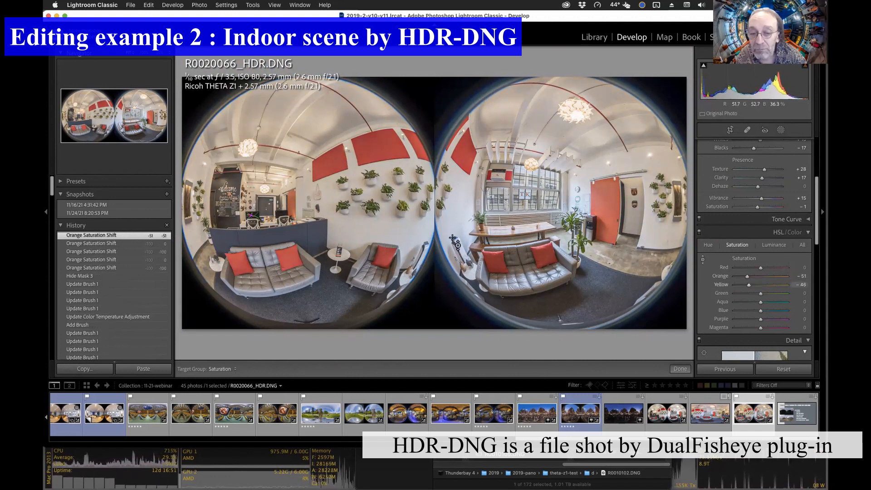
pyautogui.moveTo(548, 255); pyautogui.dragTo(587, 247)
# Step: Raise the photo's overall Saturation to +38
pyautogui.scroll(5, 772, 318)
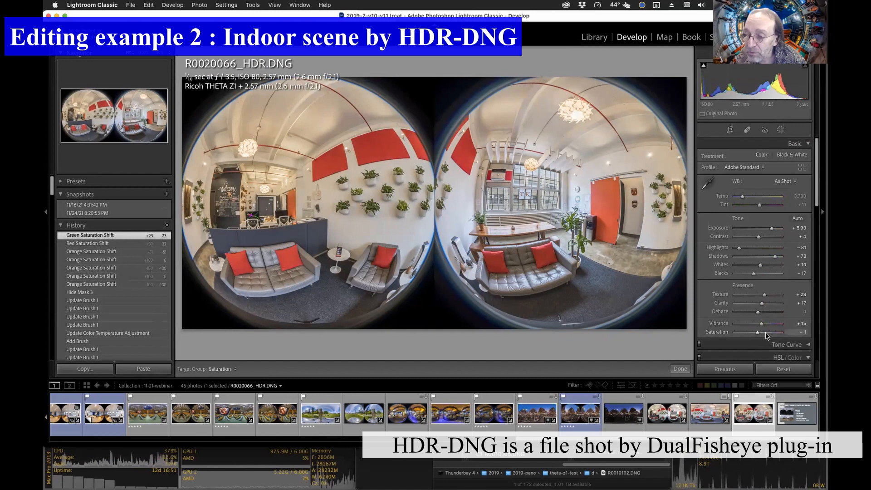
pyautogui.click(768, 333)
pyautogui.moveTo(769, 334); pyautogui.dragTo(767, 333)
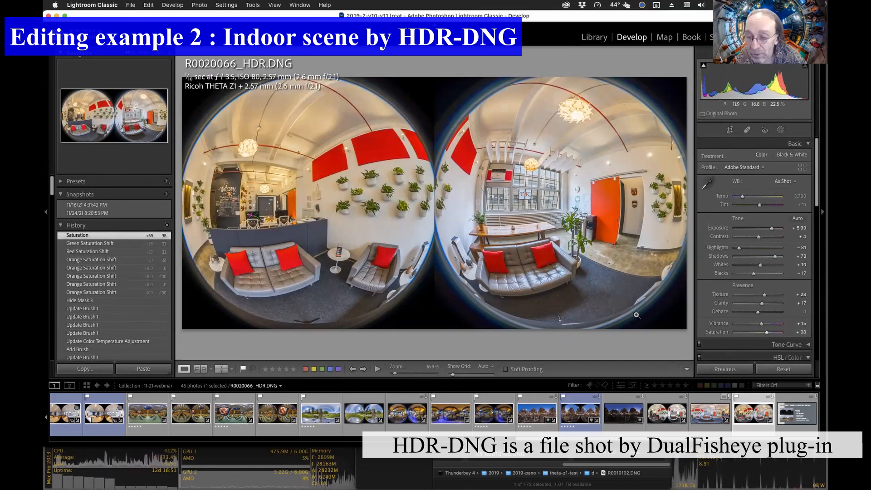
# Step: Reduce the color cast on the reception's back wall with targeted Saturation adjustment, down to Orange -61 and Yellow -100
pyautogui.scroll(-5, 775, 291)
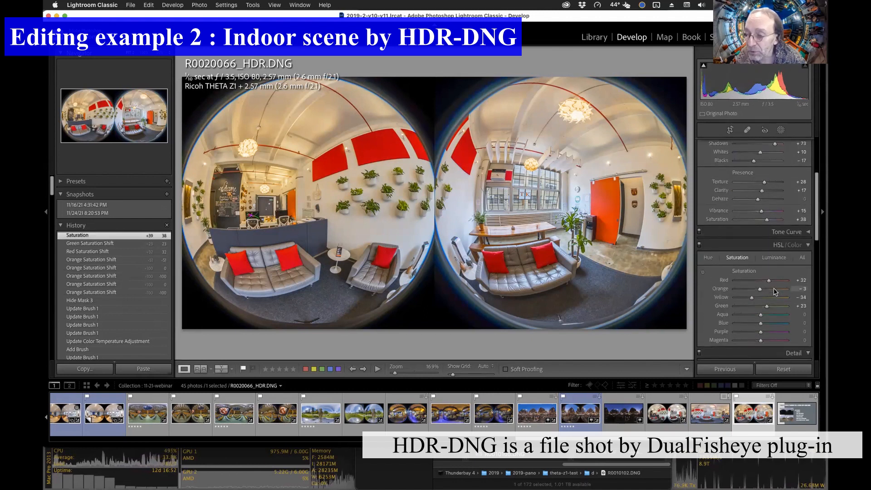
pyautogui.scroll(-1, 775, 292)
pyautogui.click(703, 267)
pyautogui.moveTo(275, 190); pyautogui.dragTo(275, 194)
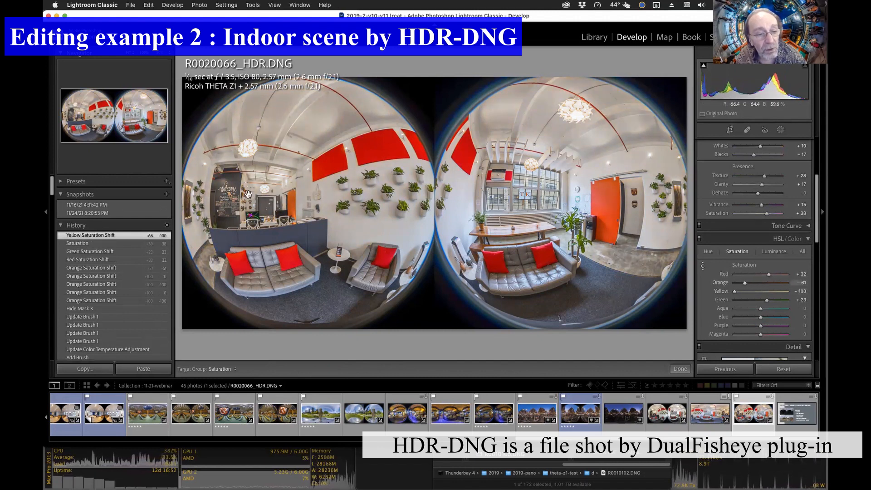
# Step: Compare the reception area at 100% between the Update Color Temperature Adjustment history state and the latest Yellow Saturation Shift
pyautogui.click(254, 196)
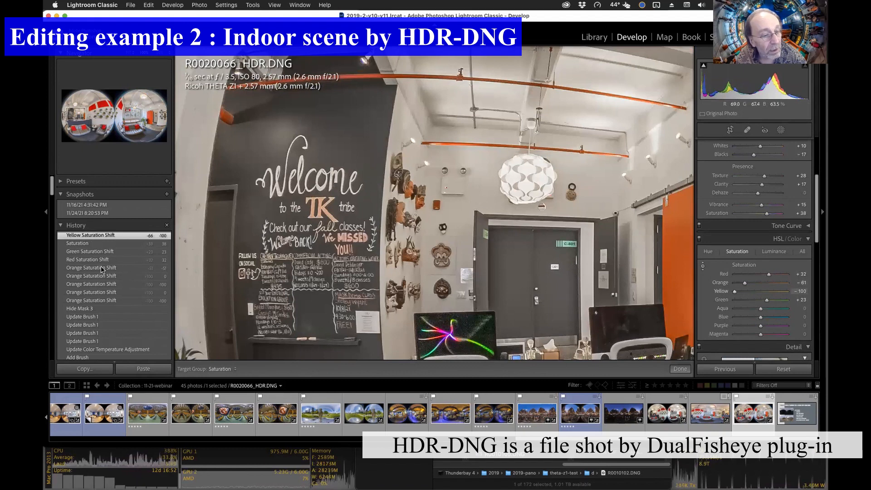
pyautogui.click(107, 350)
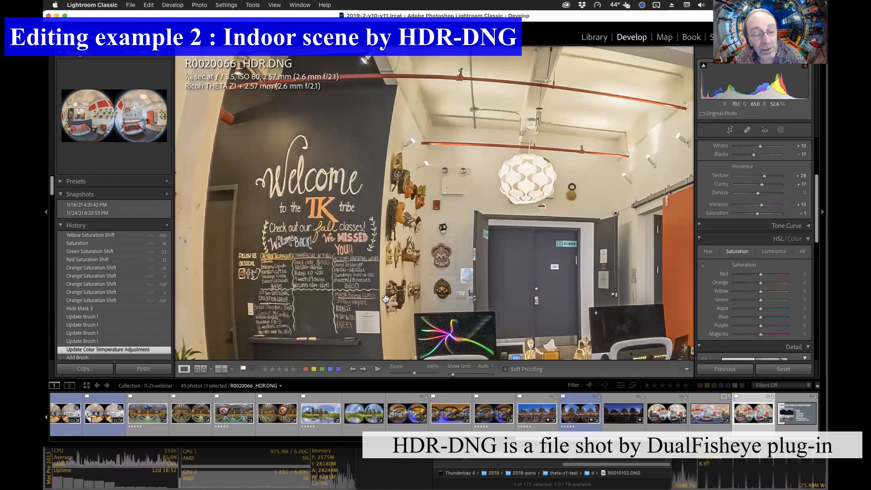
pyautogui.click(101, 239)
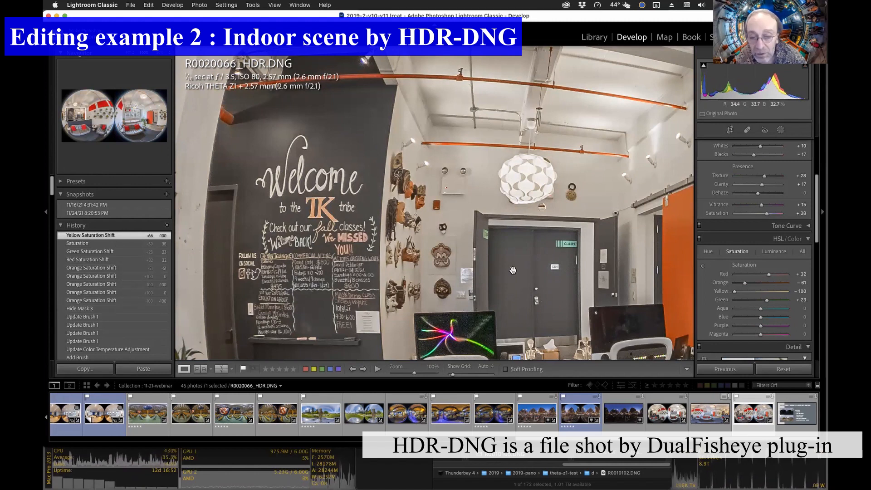
# Step: Examine the sofa, plant and wooden table at 100%, comparing the Hide Mask 3 history state with the latest Yellow Saturation Shift
pyautogui.click(575, 267)
pyautogui.press('super+equal')
pyautogui.press('super+equal')
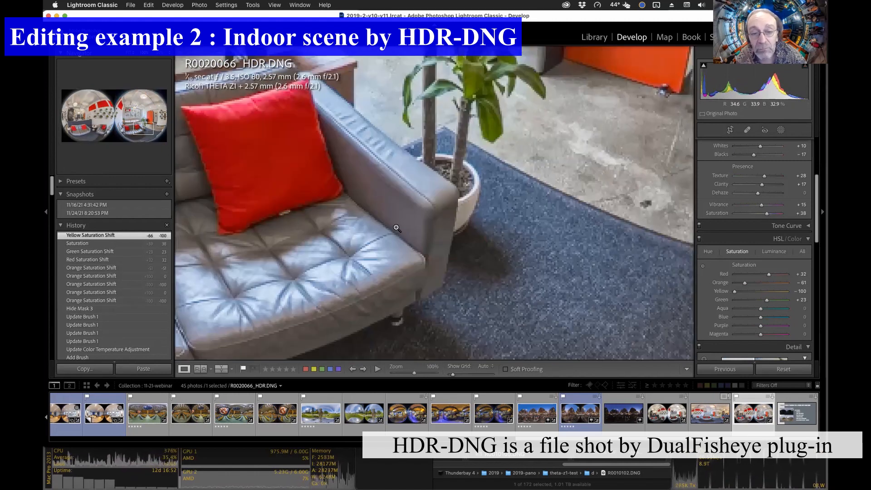
pyautogui.press('super+minus')
pyautogui.press('super+equal')
pyautogui.moveTo(481, 259); pyautogui.dragTo(585, 361)
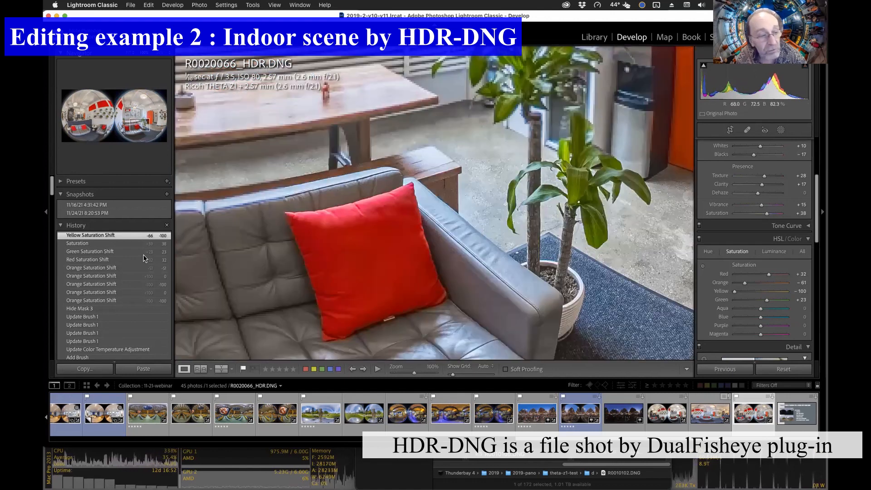
pyautogui.click(100, 309)
pyautogui.moveTo(318, 207); pyautogui.dragTo(588, 275)
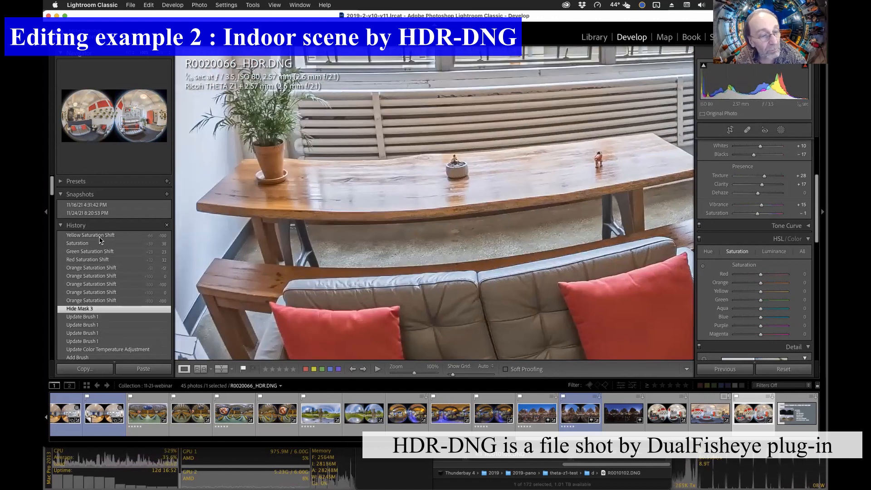
pyautogui.click(101, 236)
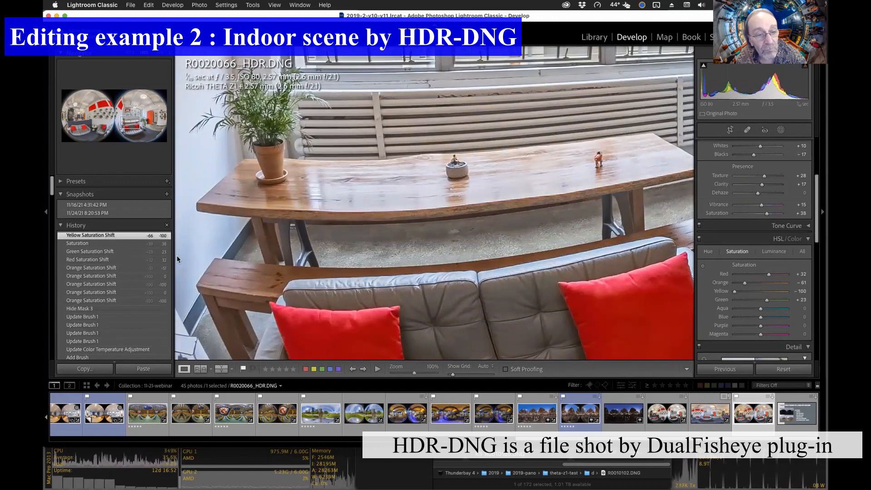
# Step: Inspect the vase and side table near the stitch edge in the Hide Mask 3 history state and return to the full image
pyautogui.moveTo(382, 202); pyautogui.dragTo(632, 86)
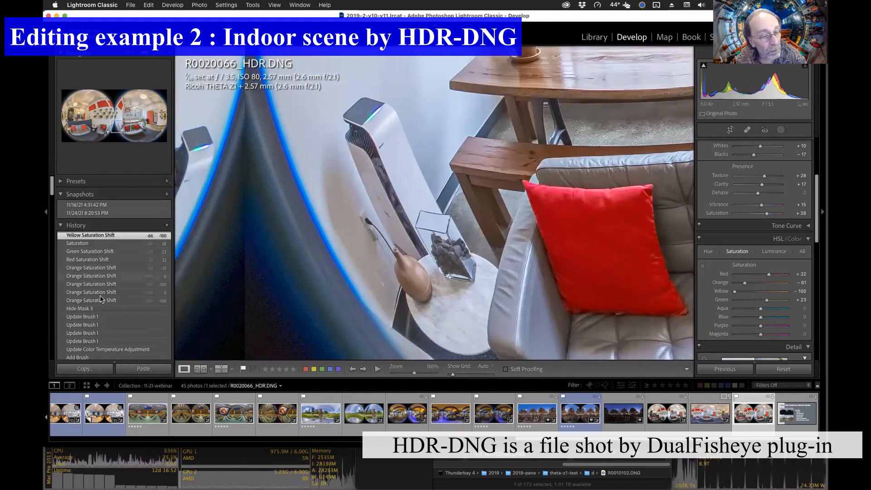
pyautogui.click(101, 307)
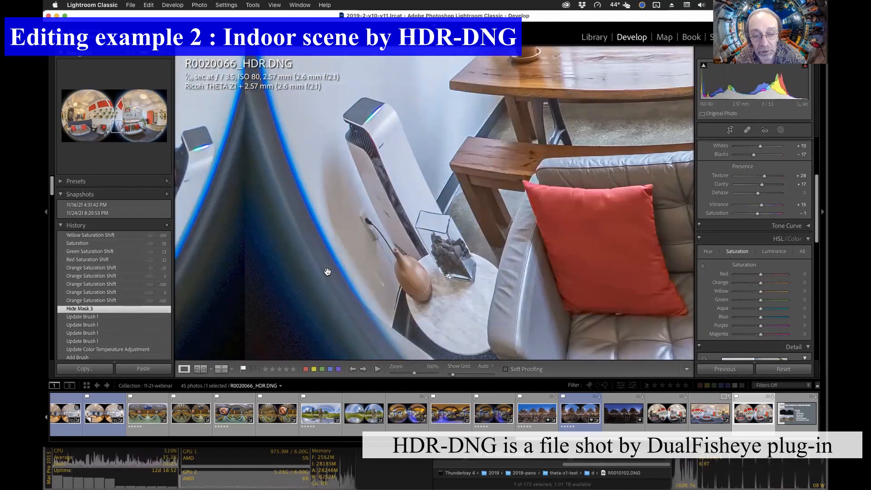
pyautogui.click(430, 232)
pyautogui.click(430, 232)
pyautogui.click(431, 229)
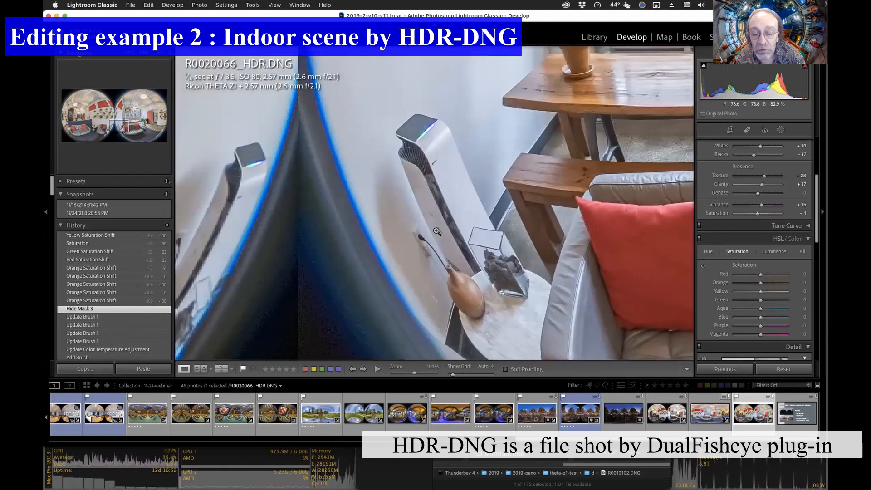
pyautogui.click(435, 229)
pyautogui.click(436, 229)
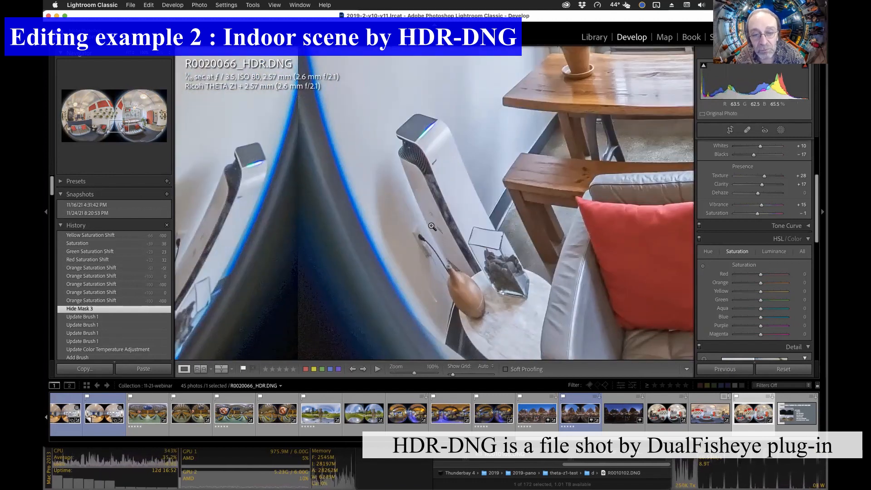
pyautogui.click(427, 225)
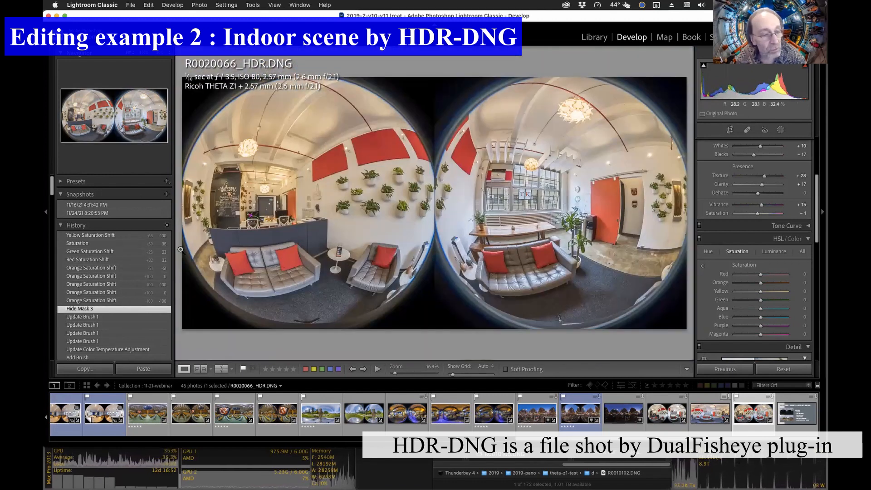
# Step: Turn Mask 3 back on in R0020066_HDR.DNG
pyautogui.click(781, 130)
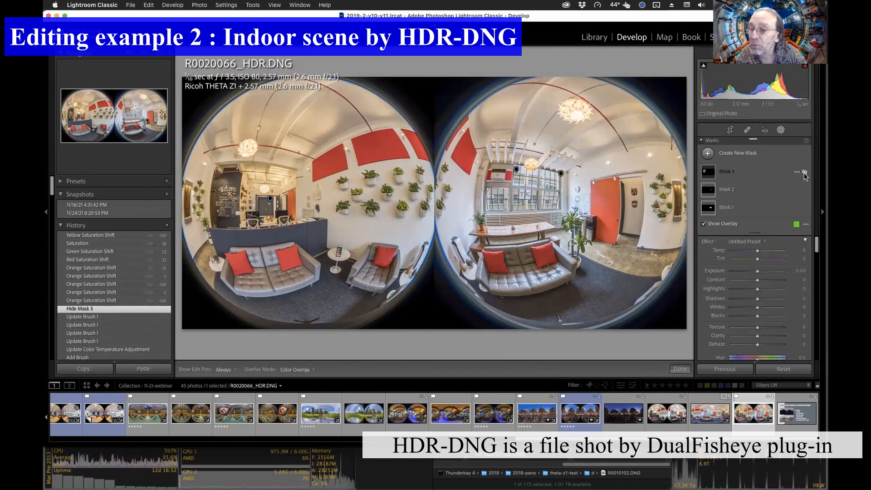
pyautogui.click(805, 172)
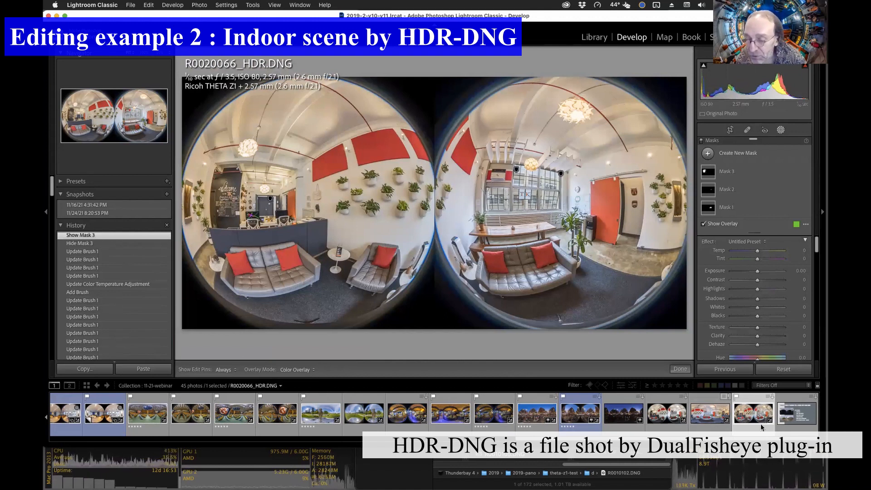
# Step: Open the stitched R0020066_HDR-ricoh-stitch-8bit-srgb-2.tif panorama and inspect the windows at 100%
pyautogui.click(711, 419)
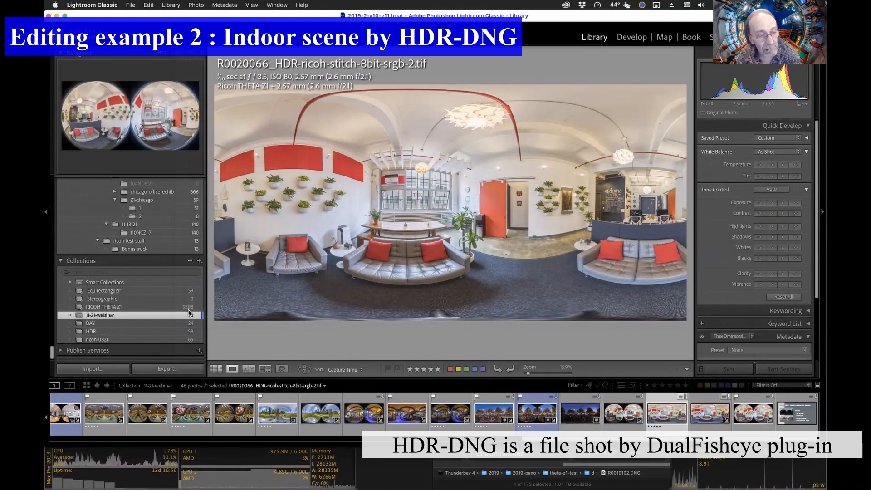
pyautogui.click(428, 188)
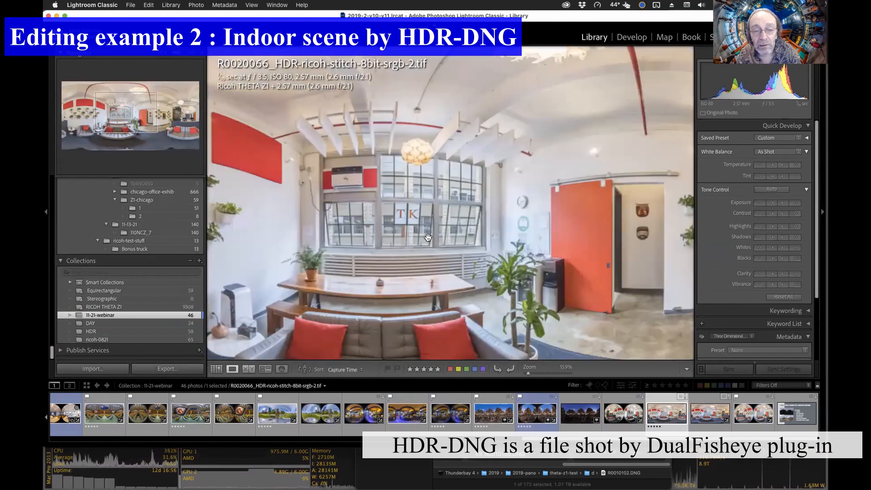
pyautogui.click(428, 236)
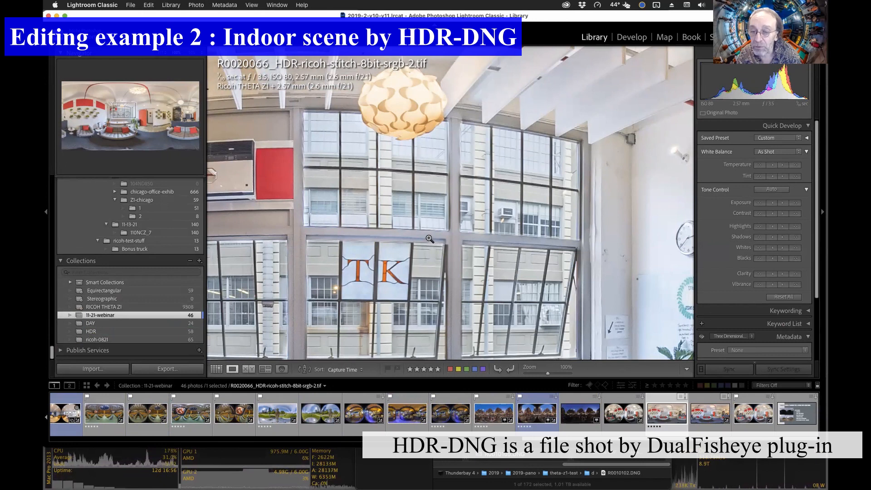
pyautogui.click(429, 239)
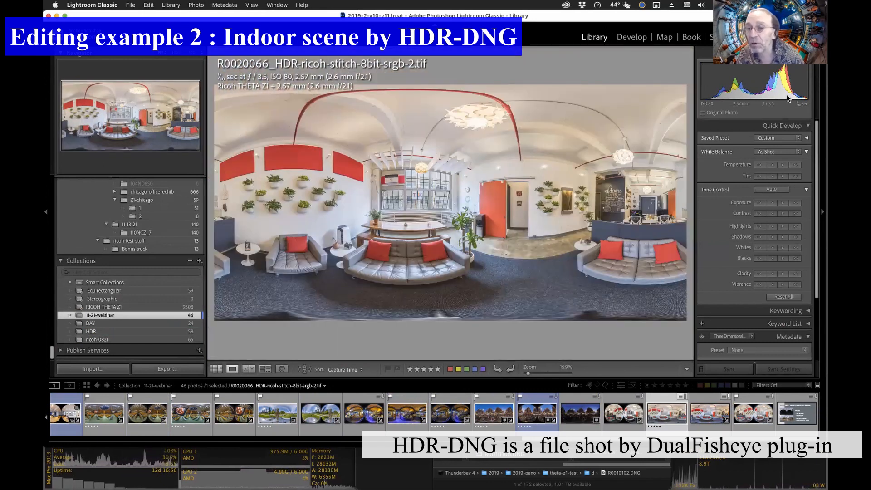
# Step: Adjust the stitched TIFF's basic tones to Exposure +0.15, Highlights -21, Shadows +8, Clarity +23 and Saturation +6
pyautogui.click(632, 37)
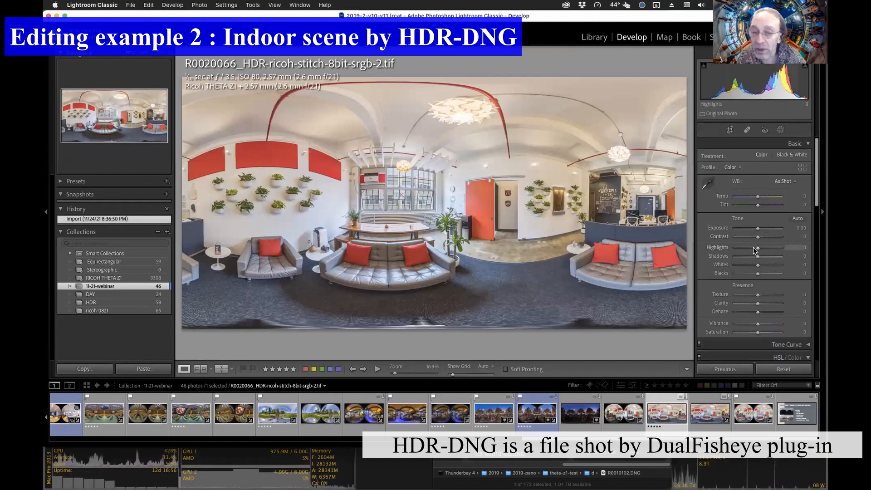
pyautogui.moveTo(754, 249); pyautogui.dragTo(753, 250)
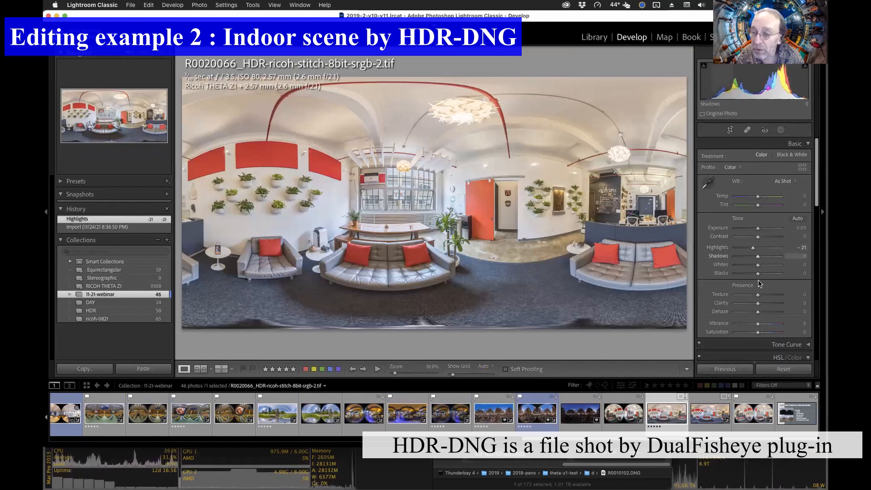
pyautogui.click(764, 305)
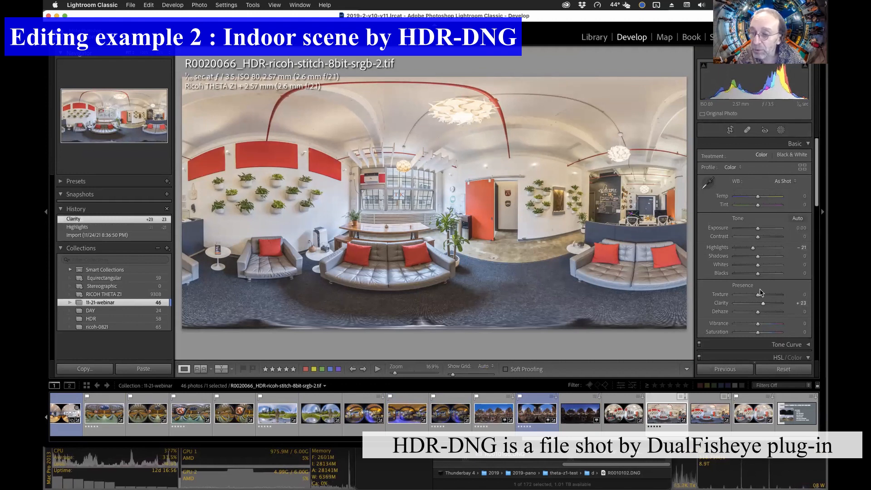
pyautogui.moveTo(757, 230); pyautogui.dragTo(759, 257)
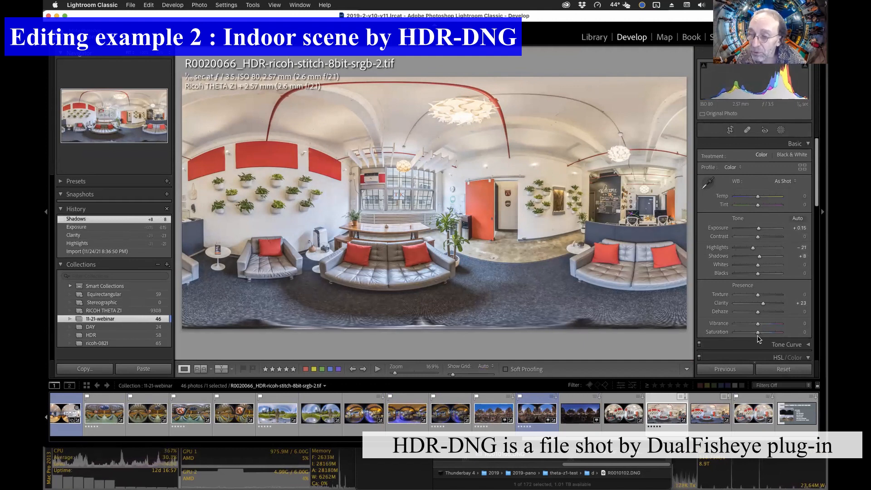
pyautogui.moveTo(761, 334); pyautogui.dragTo(761, 336)
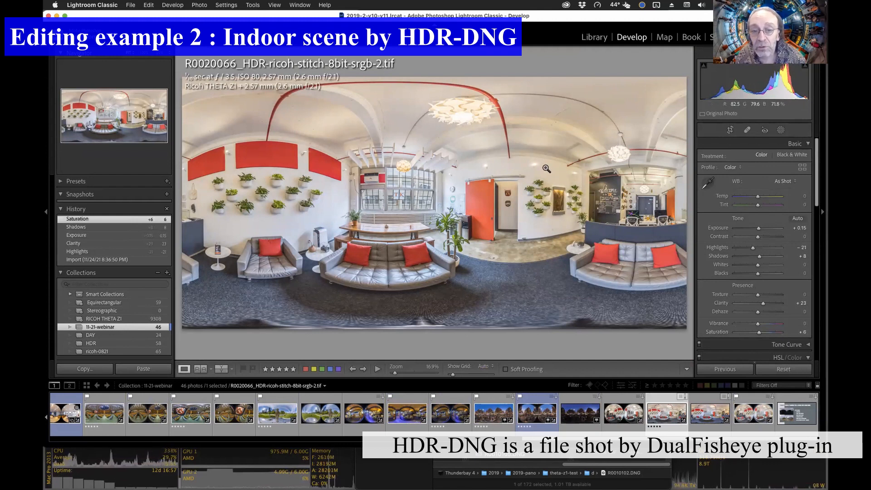
# Step: Create a brush mask with Flow 100 at the ceiling's outer edge, undoing the stroke painted without Auto Mask
pyautogui.click(782, 132)
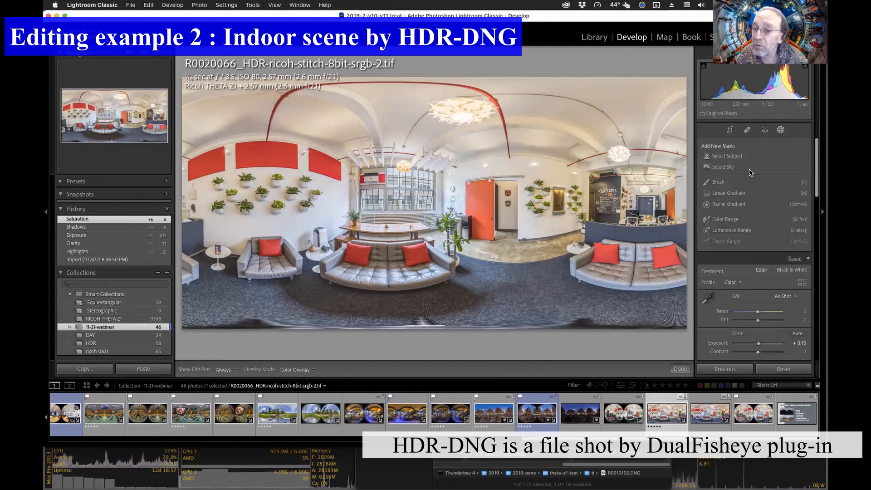
pyautogui.click(722, 182)
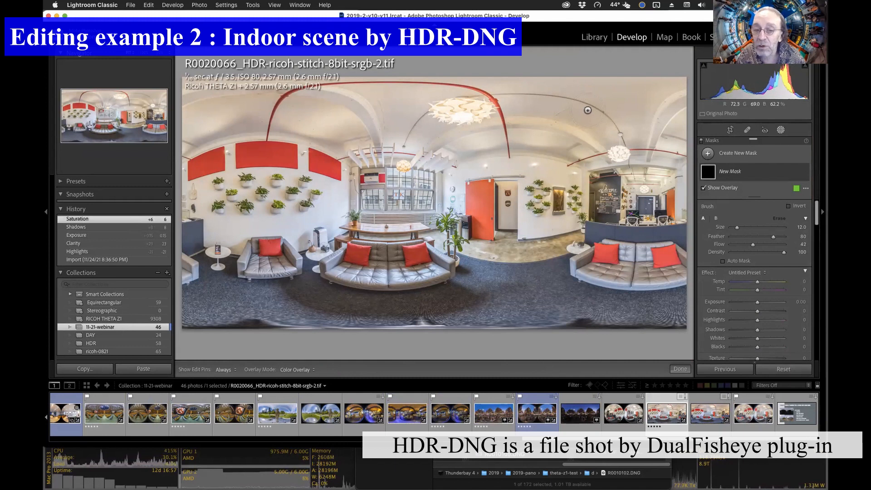
pyautogui.click(196, 118)
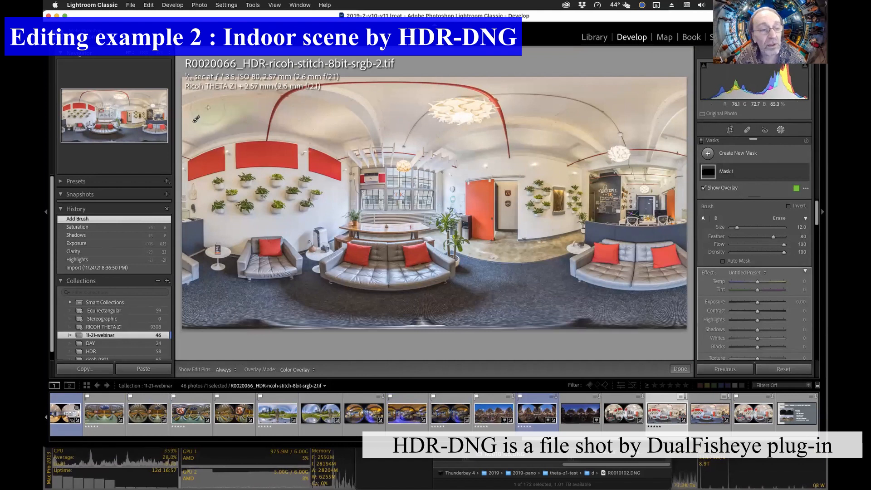
pyautogui.moveTo(222, 104); pyautogui.dragTo(317, 95)
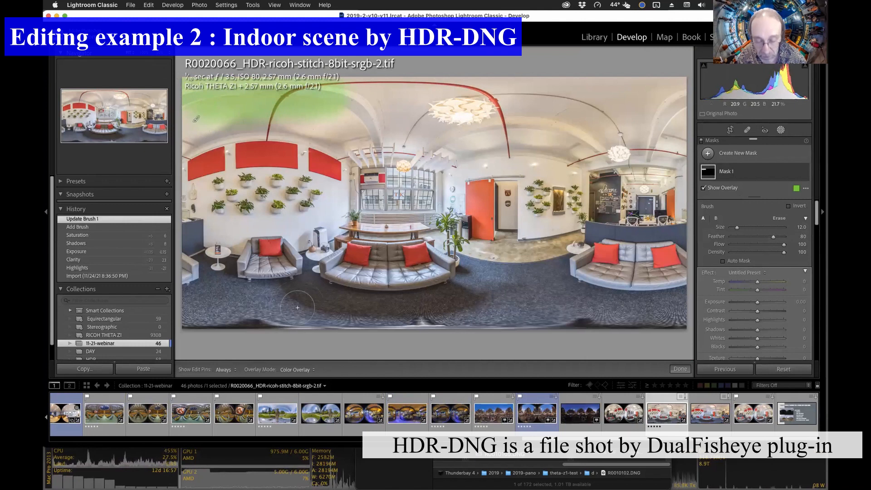
pyautogui.press('super+z')
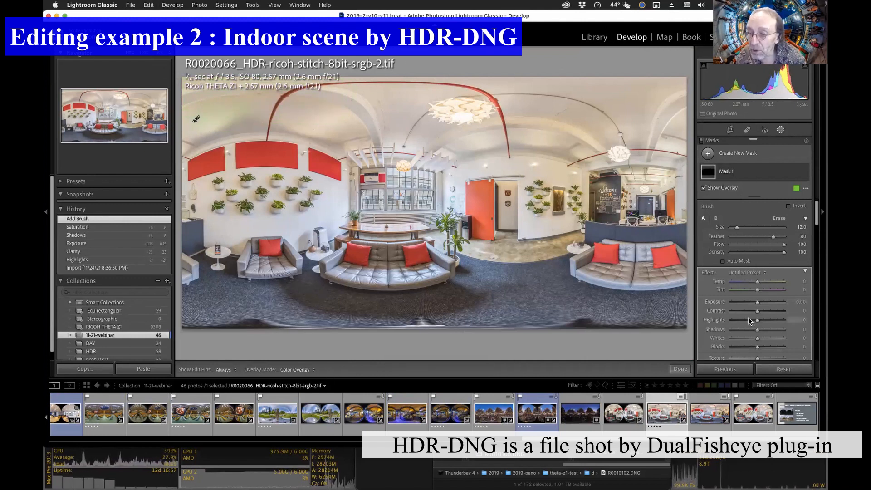
# Step: Paint the mask over the whole ceiling and the white walls around the orange door with Auto Mask enabled, and hide the overlay
pyautogui.scroll(-5, 748, 317)
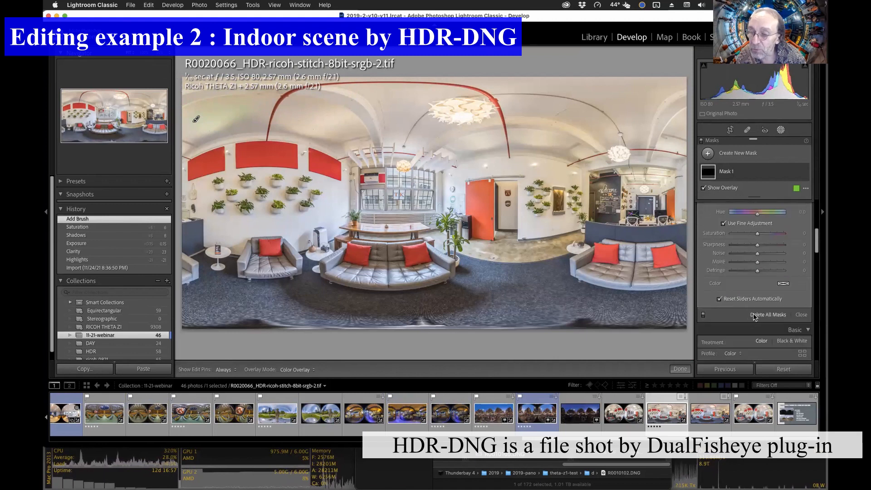
pyautogui.scroll(5, 750, 299)
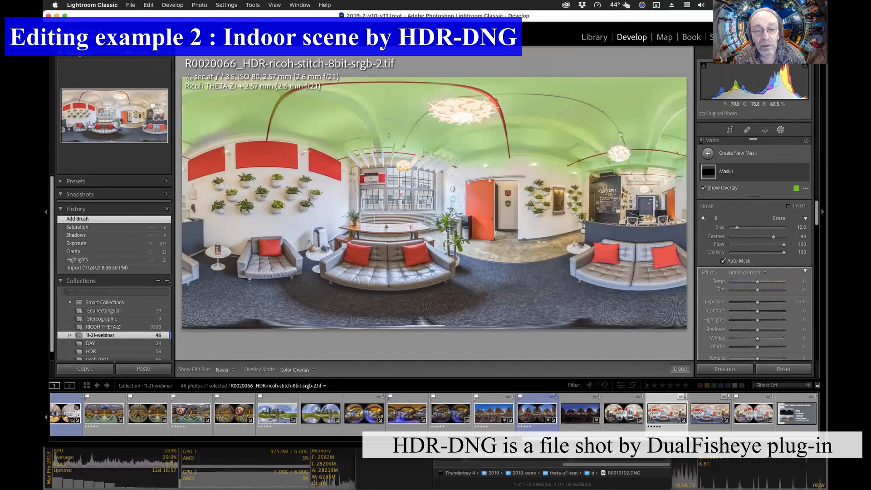
pyautogui.moveTo(545, 157)
pyautogui.mouseDown()
pyautogui.moveTo(579, 182)
pyautogui.moveTo(580, 209)
pyautogui.moveTo(569, 221)
pyautogui.moveTo(530, 227)
pyautogui.moveTo(568, 226)
pyautogui.moveTo(524, 223)
pyautogui.moveTo(524, 177)
pyautogui.moveTo(542, 205)
pyautogui.moveTo(552, 196)
pyautogui.moveTo(542, 176)
pyautogui.moveTo(450, 177)
pyautogui.moveTo(443, 204)
pyautogui.moveTo(447, 178)
pyautogui.moveTo(460, 191)
pyautogui.moveTo(446, 202)
pyautogui.moveTo(445, 166)
pyautogui.moveTo(413, 161)
pyautogui.moveTo(422, 159)
pyautogui.mouseUp()
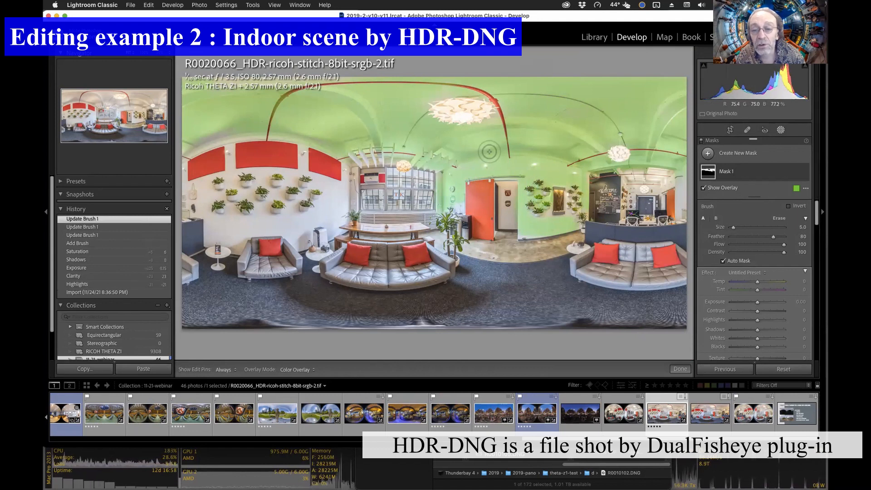
pyautogui.moveTo(680, 191)
pyautogui.mouseDown()
pyautogui.moveTo(684, 173)
pyautogui.moveTo(657, 181)
pyautogui.moveTo(626, 176)
pyautogui.moveTo(666, 172)
pyautogui.moveTo(615, 164)
pyautogui.mouseUp()
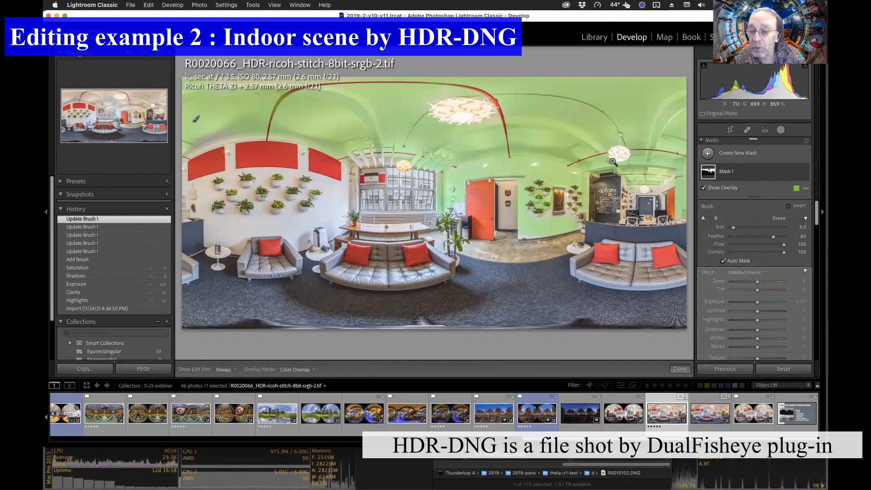
pyautogui.click(735, 192)
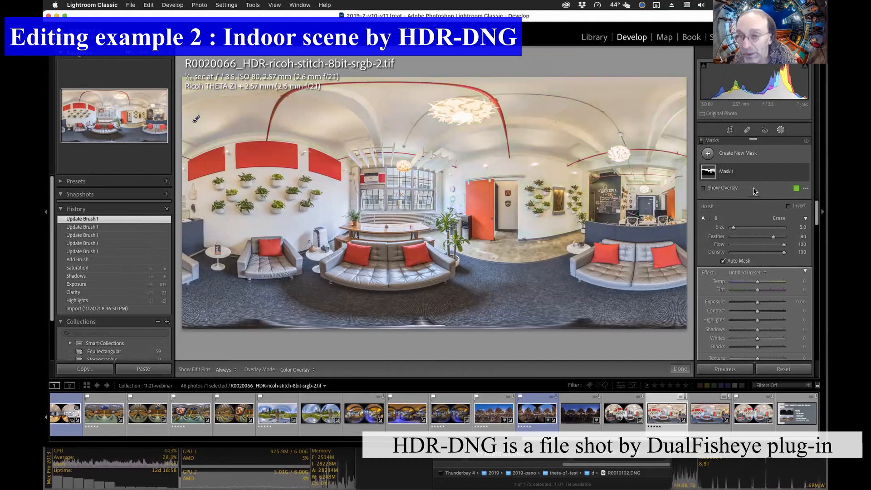
# Step: Set the ceiling and wall mask's Saturation to -100
pyautogui.scroll(-4, 770, 285)
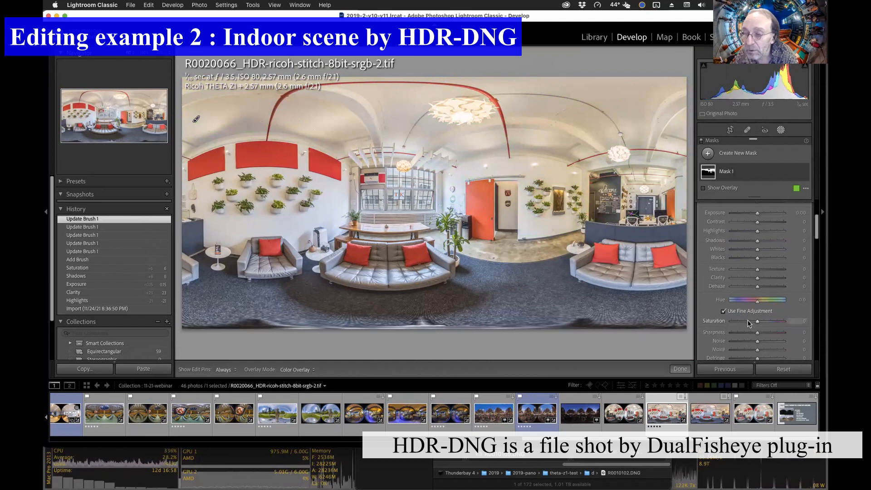
pyautogui.click(748, 321)
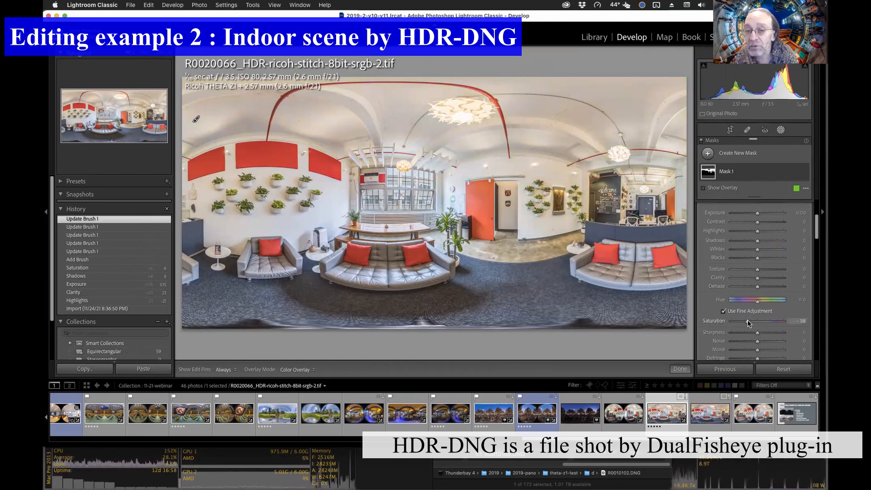
pyautogui.moveTo(746, 321); pyautogui.dragTo(726, 324)
pyautogui.press('h')
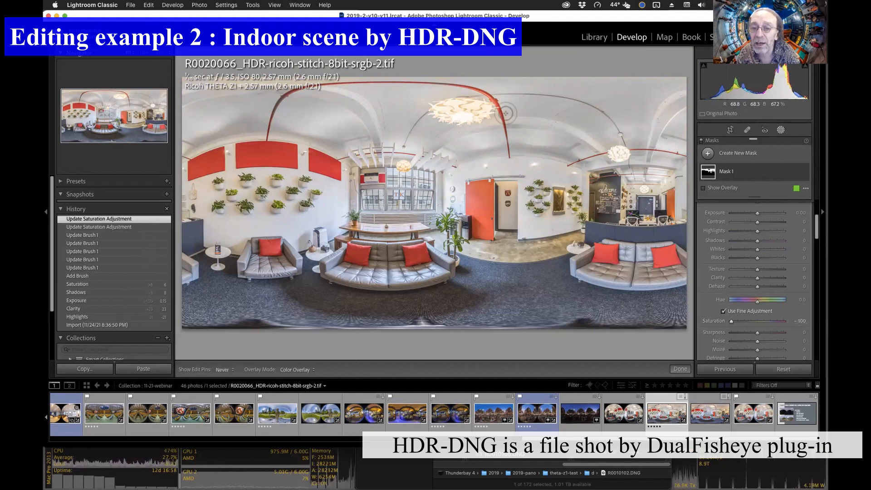
# Step: Try the opposite extreme on the ceiling and wall mask by raising its Saturation to 100
pyautogui.click(559, 130)
pyautogui.press('h')
pyautogui.moveTo(746, 319); pyautogui.dragTo(788, 320)
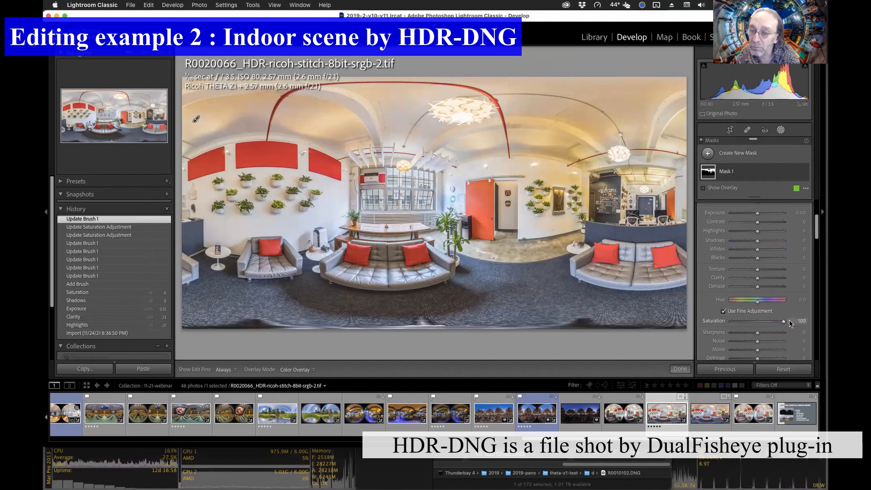
pyautogui.moveTo(794, 321); pyautogui.dragTo(794, 321)
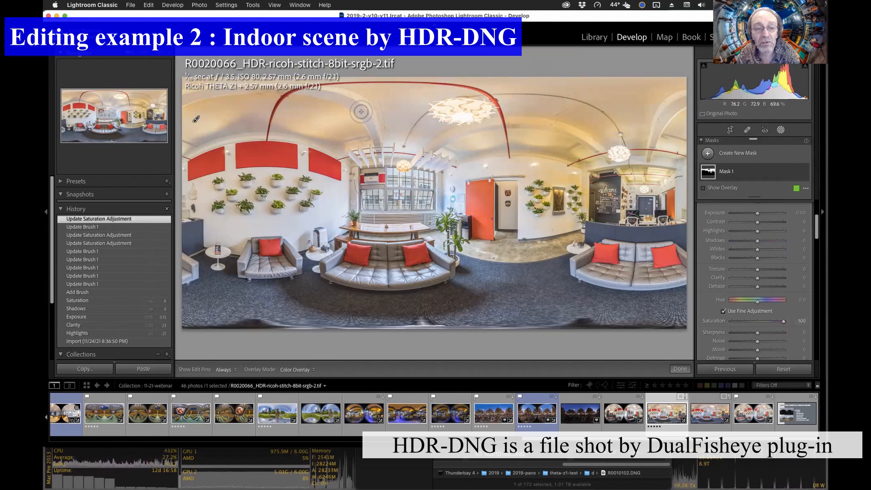
# Step: Neutralize the masked ceiling and walls with Temp -12, Tint 1 and Saturation -19
pyautogui.scroll(4, 770, 221)
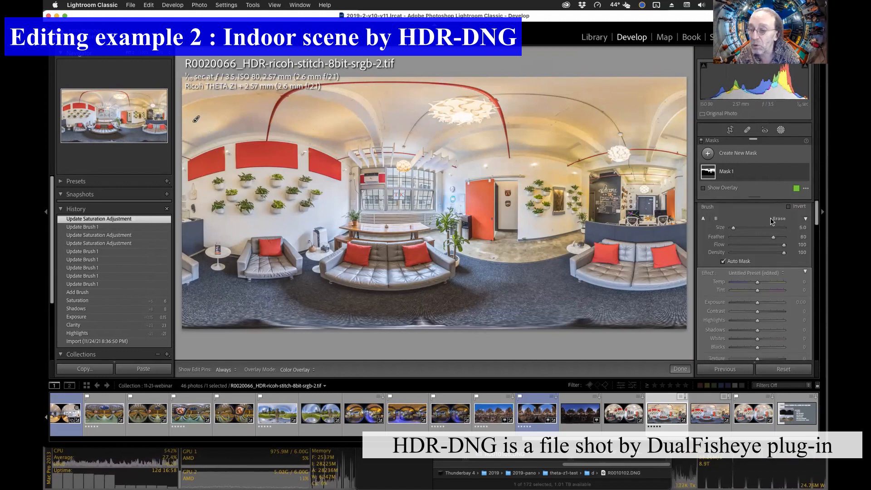
pyautogui.moveTo(758, 281); pyautogui.dragTo(754, 283)
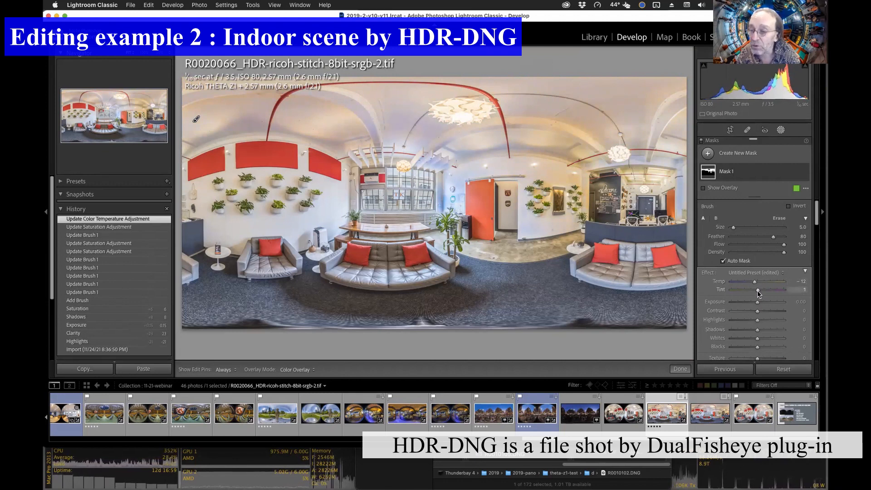
pyautogui.moveTo(758, 290); pyautogui.dragTo(758, 290)
pyautogui.scroll(-3, 770, 315)
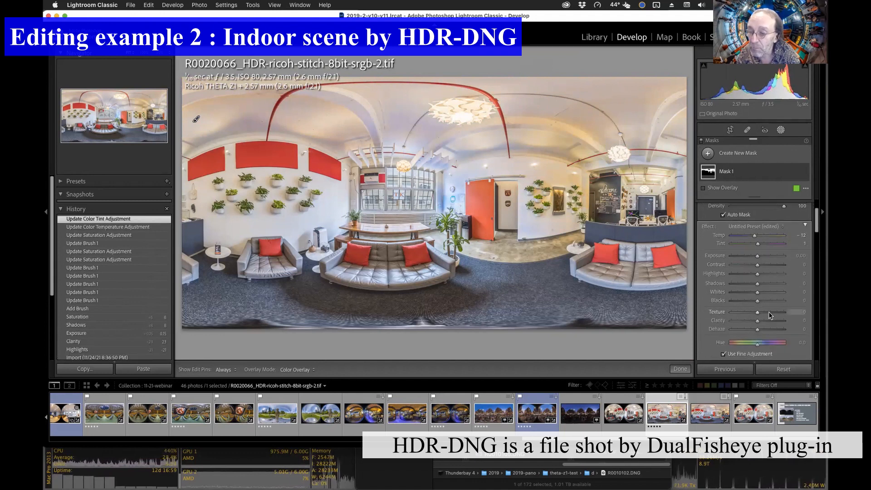
pyautogui.scroll(-1, 767, 320)
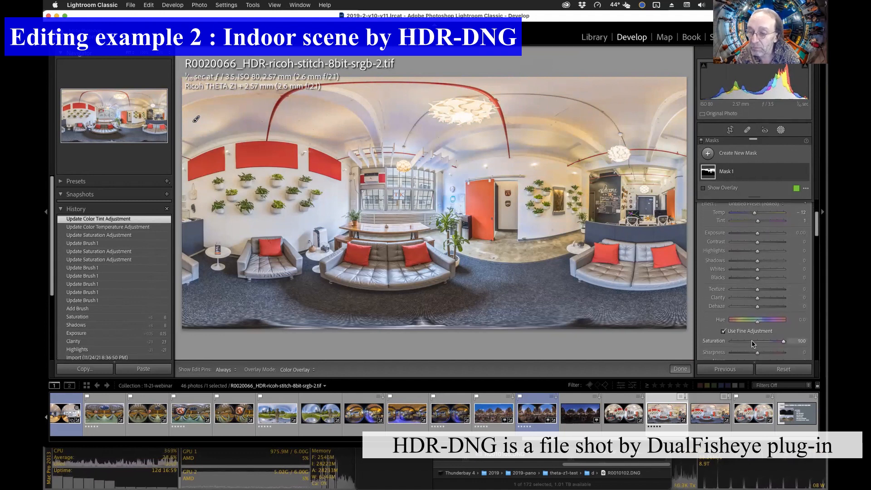
pyautogui.click(752, 341)
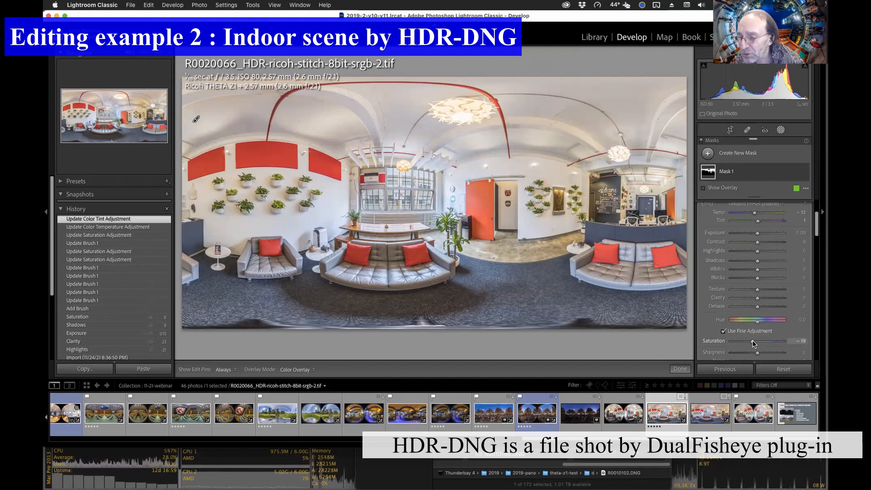
pyautogui.moveTo(753, 340); pyautogui.dragTo(752, 340)
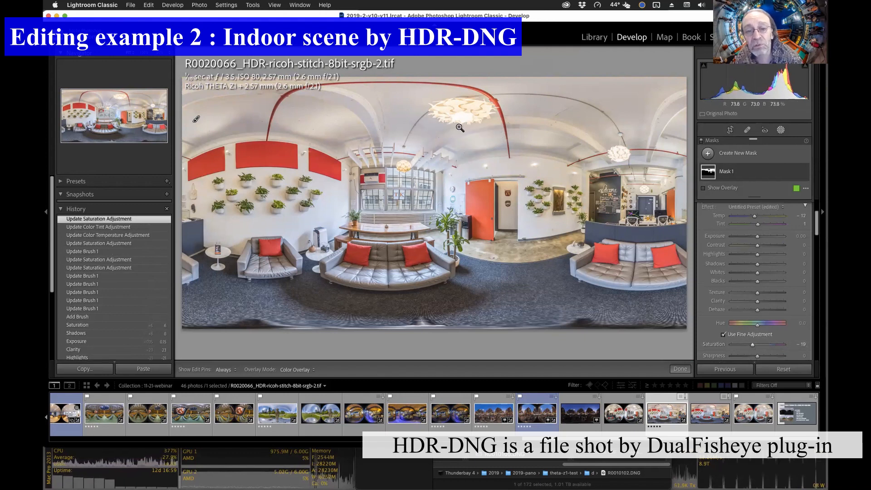
# Step: Check the large ceiling lamp at 100%, and extend the mask over the white wall areas on both sides of the orange door
pyautogui.click(459, 113)
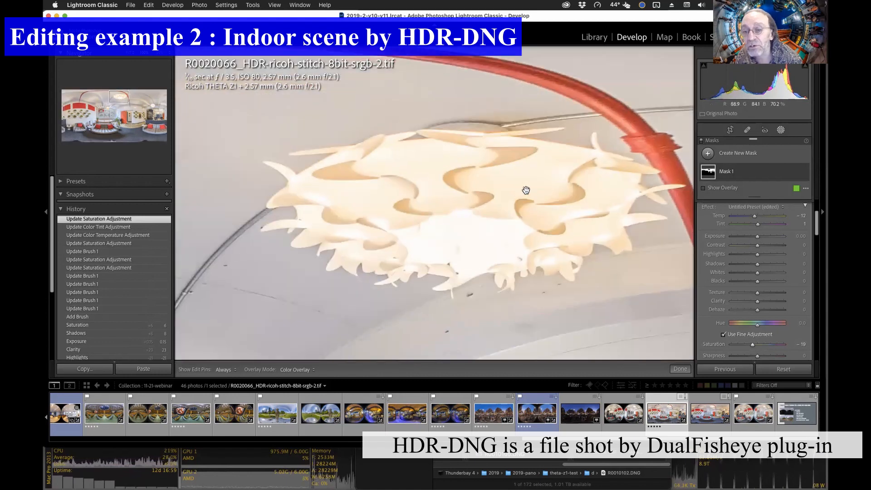
pyautogui.click(542, 174)
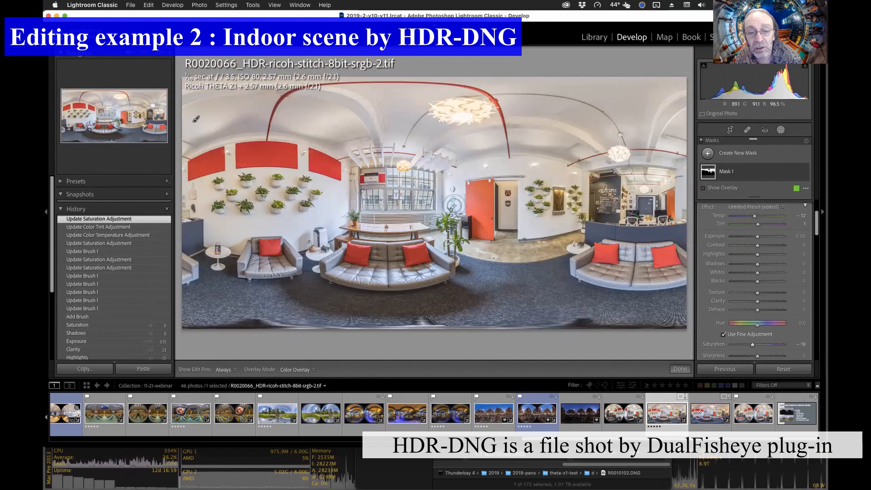
pyautogui.press('h')
pyautogui.moveTo(446, 207); pyautogui.dragTo(526, 202)
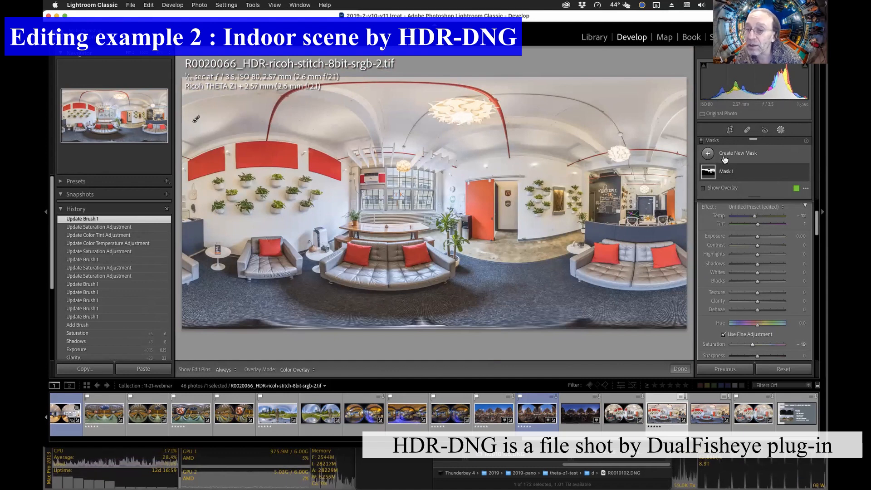
# Step: Brush a new mask from the wall strip beside the orange door across the window, and warm it with Temp 7
pyautogui.click(709, 153)
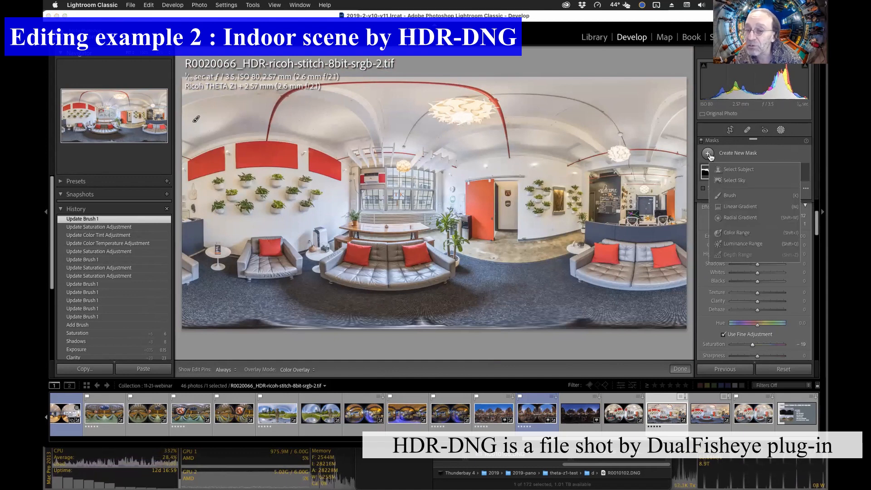
pyautogui.click(730, 196)
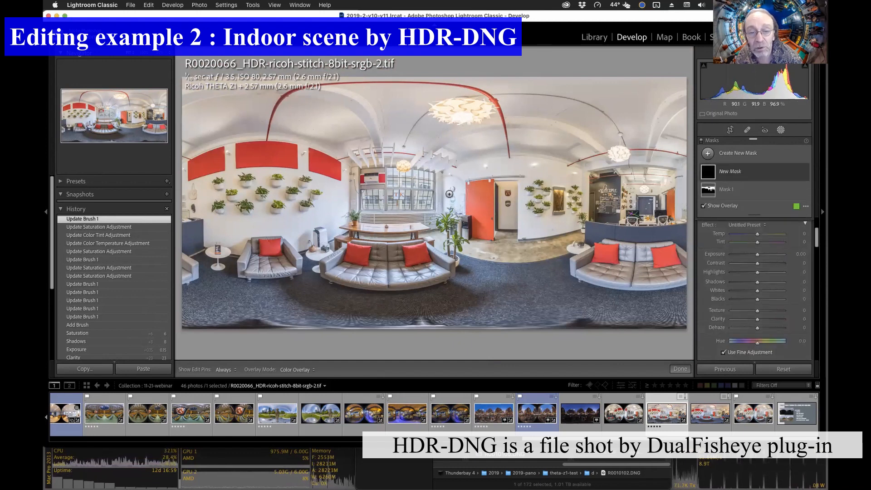
pyautogui.moveTo(449, 194); pyautogui.dragTo(413, 191)
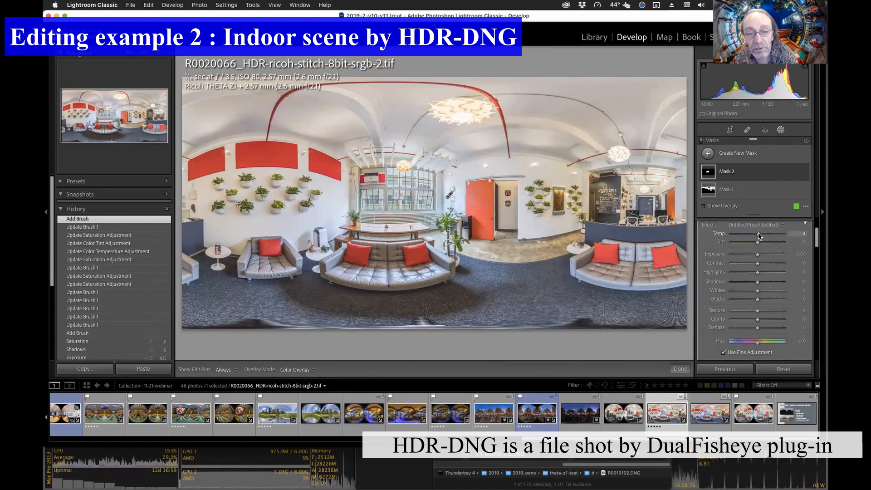
pyautogui.scroll(1, 753, 236)
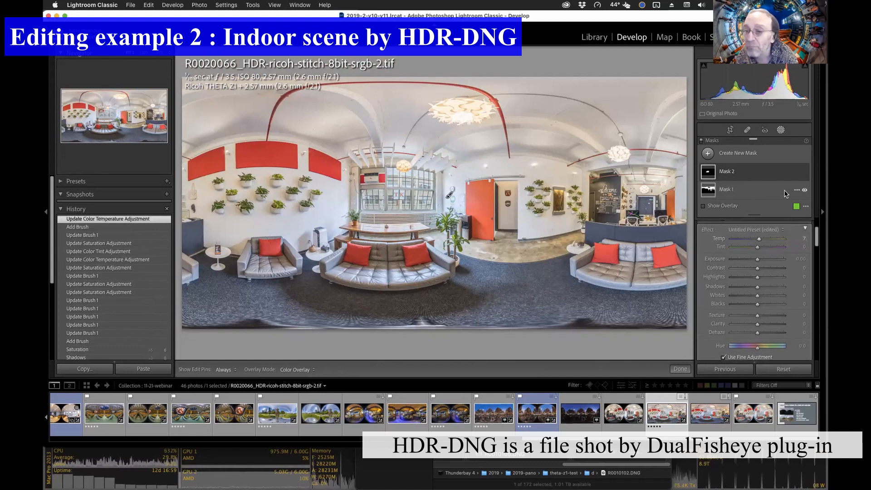
# Step: Add another brush mask over the air conditioner and adjoining window corner, using brush size 11 with Auto Mask off
pyautogui.click(781, 130)
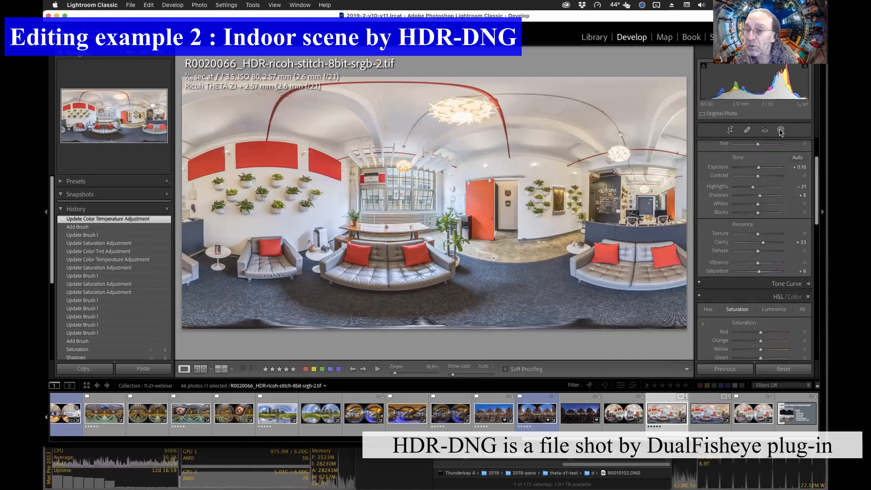
pyautogui.click(781, 131)
pyautogui.click(707, 154)
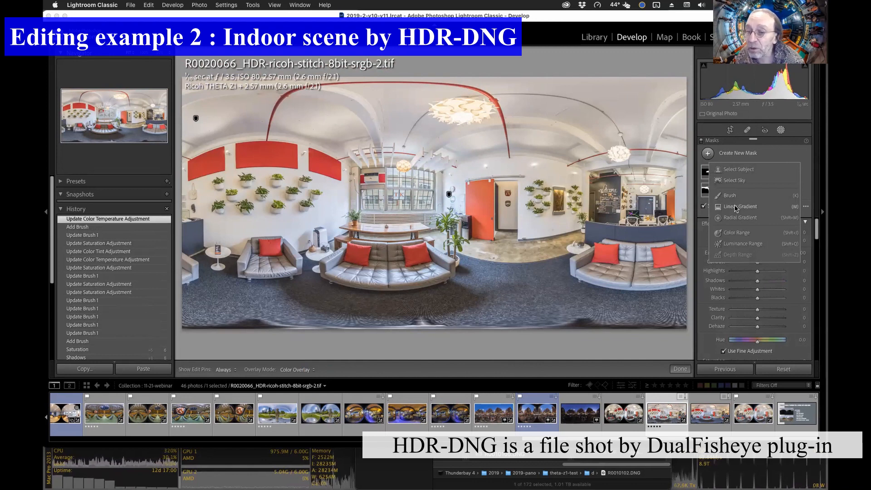
pyautogui.click(731, 195)
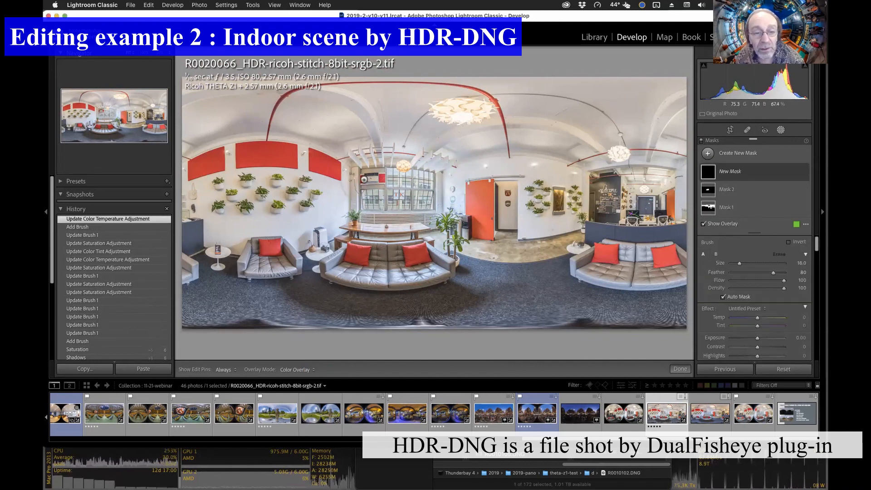
pyautogui.click(364, 180)
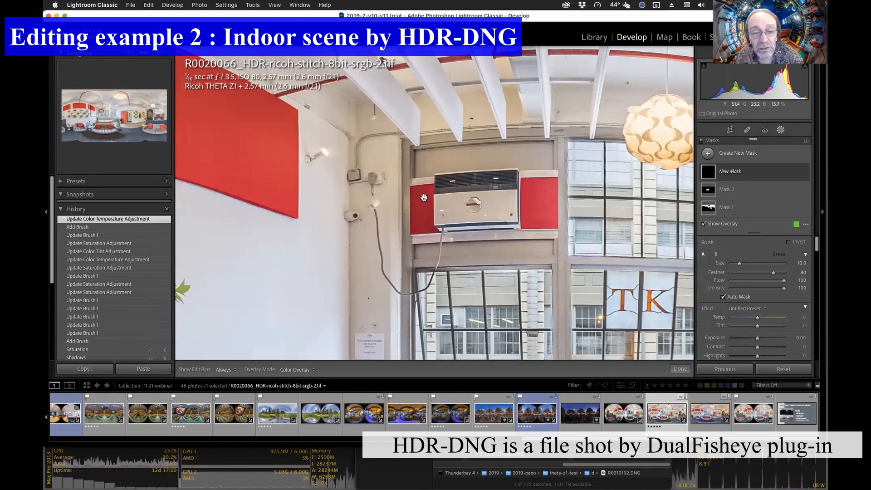
pyautogui.click(425, 199)
pyautogui.scroll(-5, 359, 173)
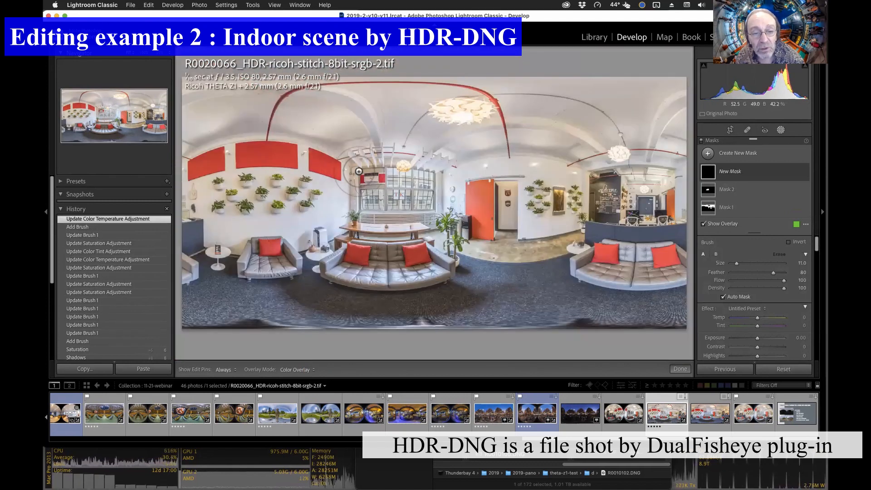
pyautogui.moveTo(368, 176); pyautogui.dragTo(371, 177)
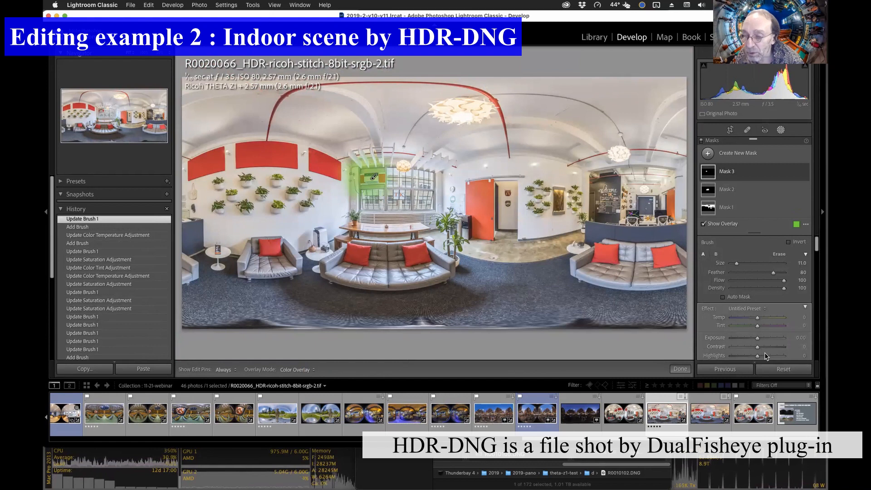
# Step: Raise the Shadows of the air conditioner mask and cool it with Temp -10
pyautogui.scroll(-2, 764, 353)
pyautogui.moveTo(759, 341); pyautogui.dragTo(769, 339)
pyautogui.scroll(2, 758, 267)
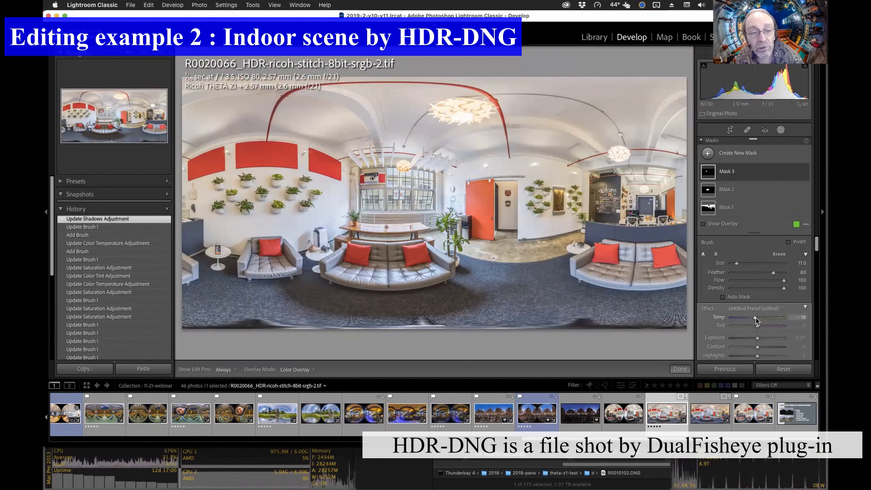
pyautogui.moveTo(756, 320); pyautogui.dragTo(756, 320)
# Step: Extend the ceiling and wall mask over the white wall behind the armchair and the lower wall beside the reception desk, checking the desk area up close
pyautogui.click(717, 206)
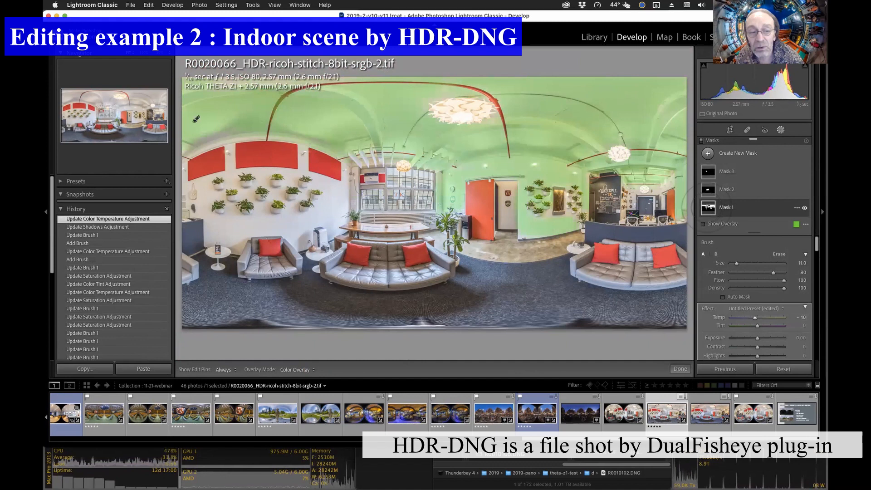
pyautogui.press('h')
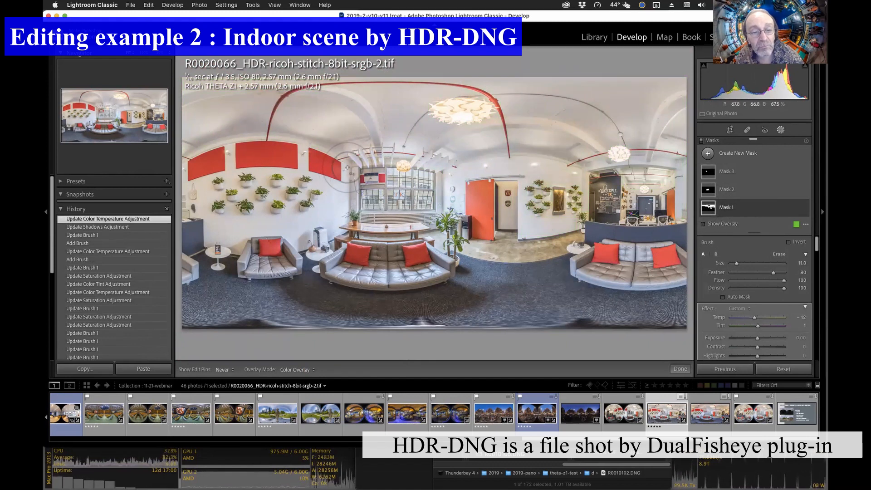
pyautogui.moveTo(302, 165)
pyautogui.mouseDown()
pyautogui.moveTo(334, 215)
pyautogui.moveTo(308, 223)
pyautogui.mouseUp()
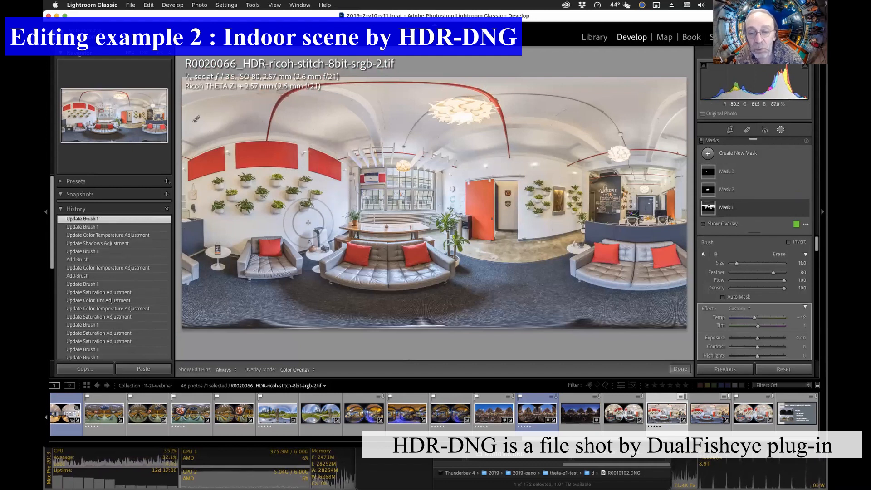
pyautogui.moveTo(550, 221); pyautogui.dragTo(575, 214)
pyautogui.press('h')
pyautogui.press('h')
pyautogui.click(583, 220)
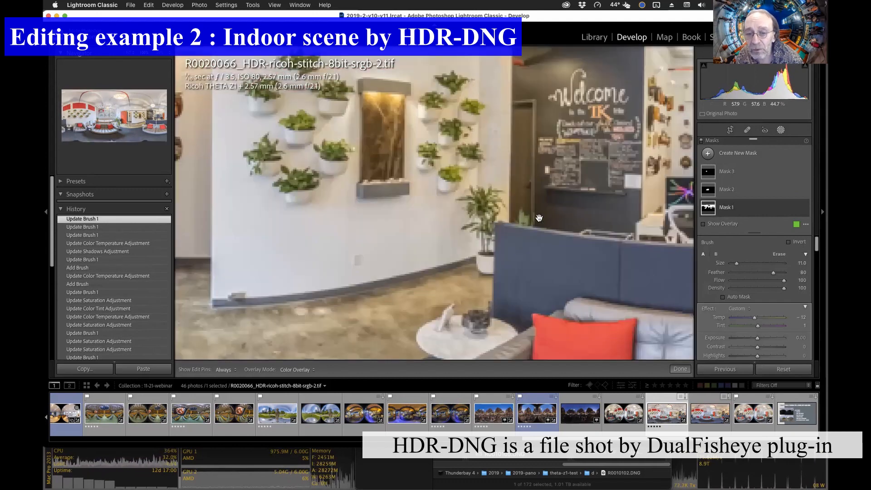